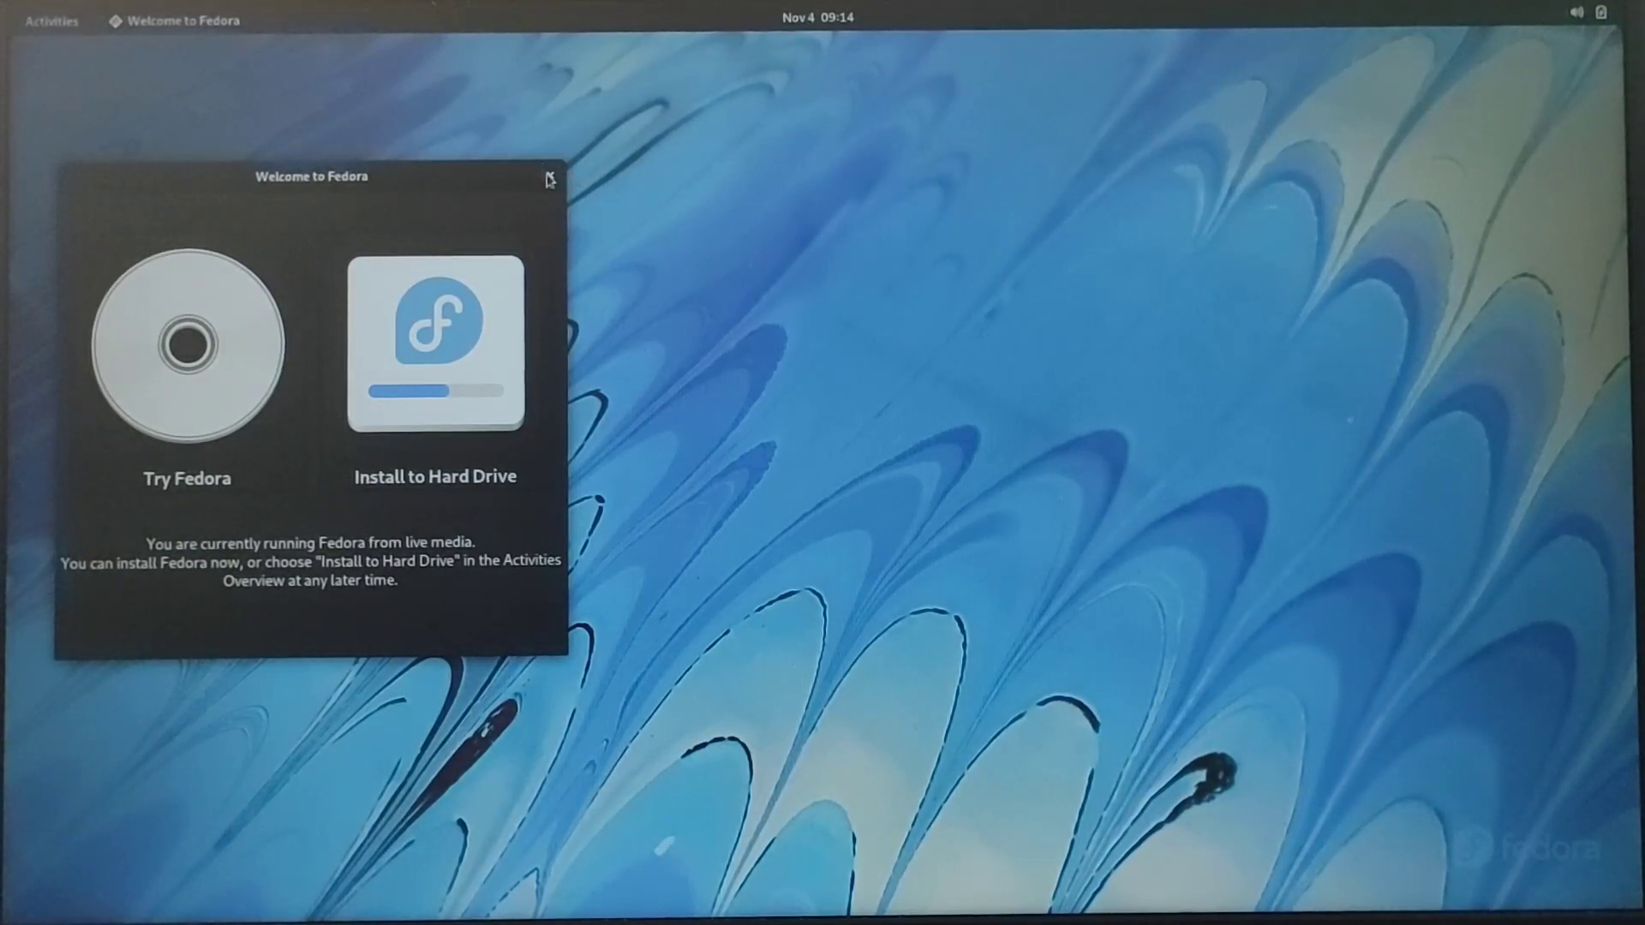
# - Close the Welcome to Fedora window and look over the applications available in the live session
pyautogui.click(550, 179)
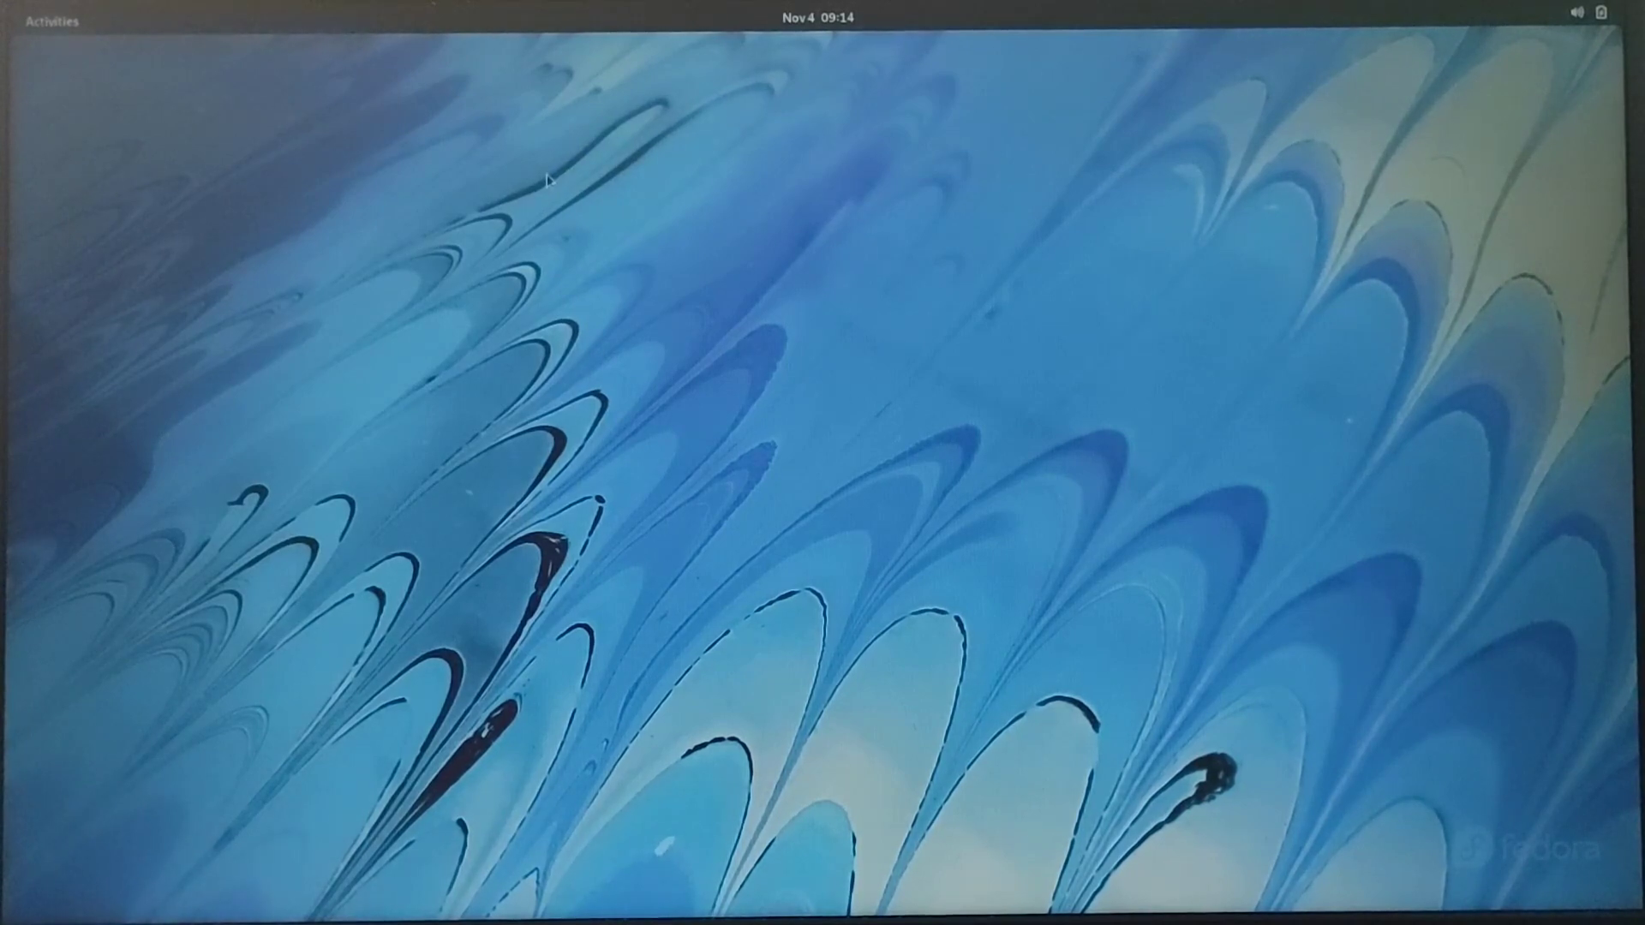
pyautogui.press('super')
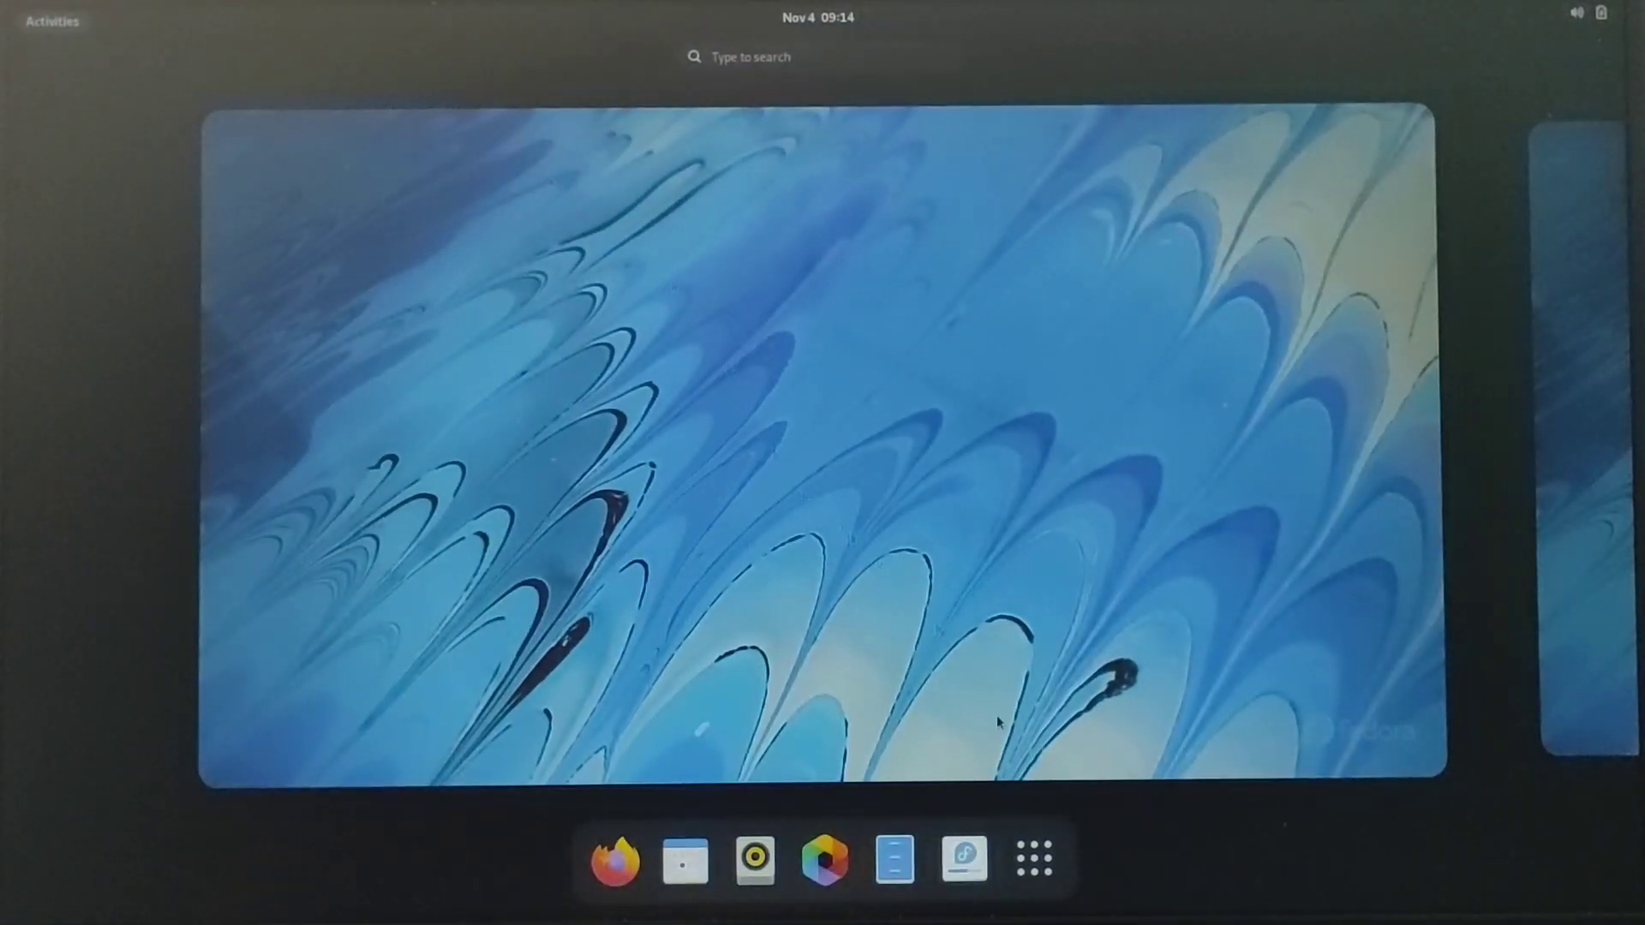
pyautogui.click(1029, 870)
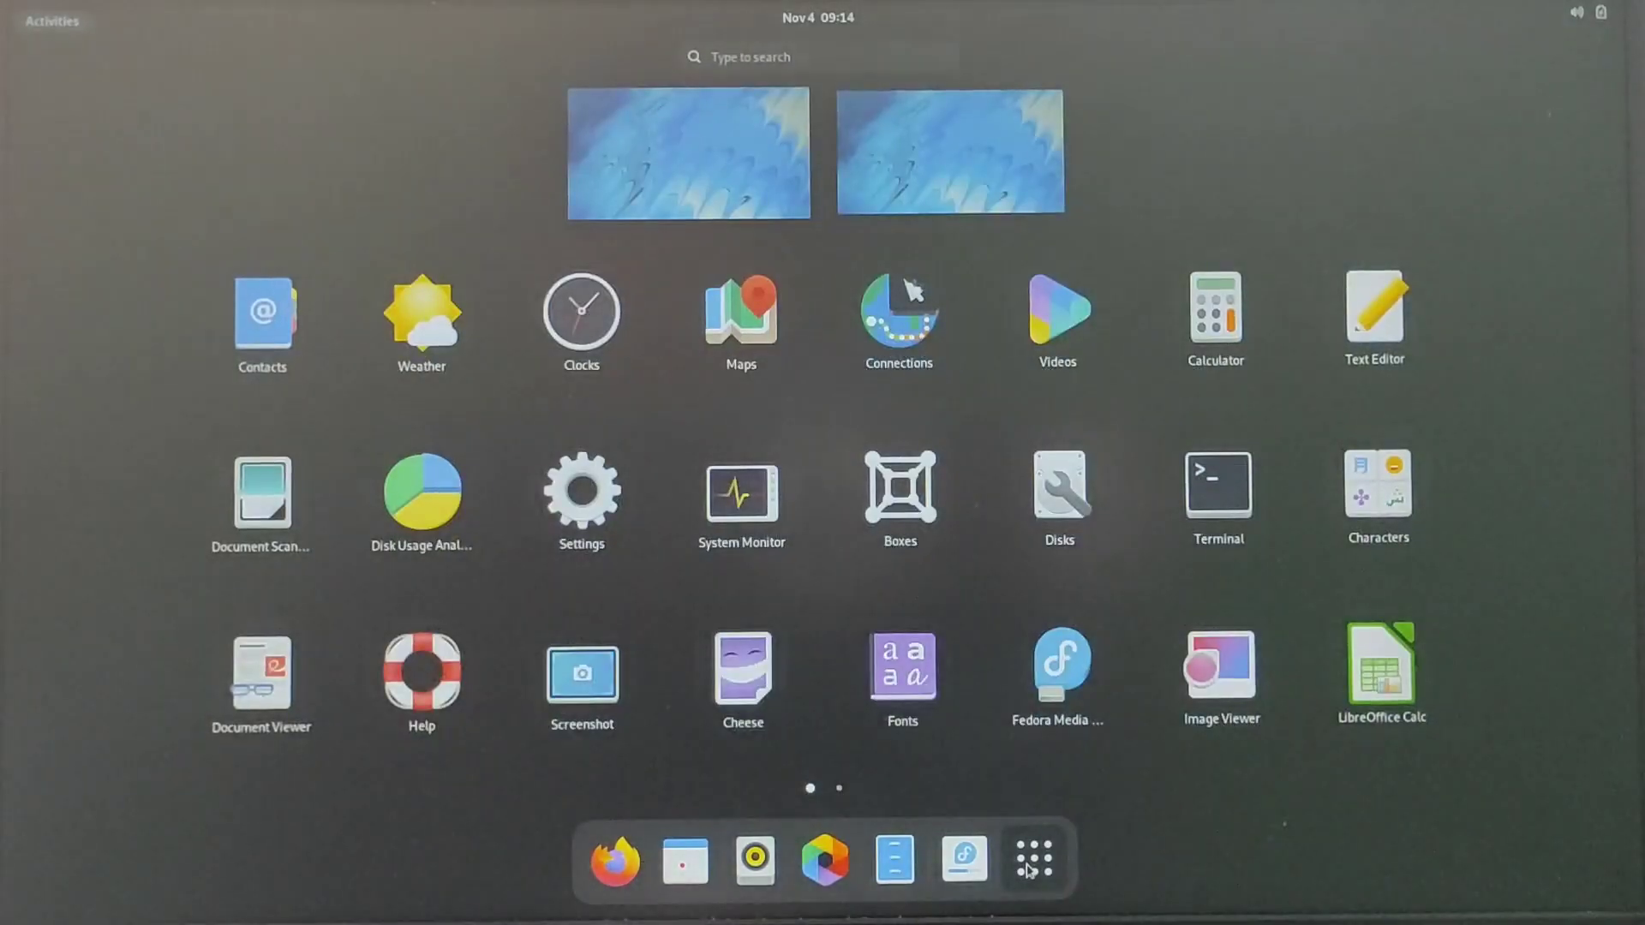
pyautogui.click(1029, 870)
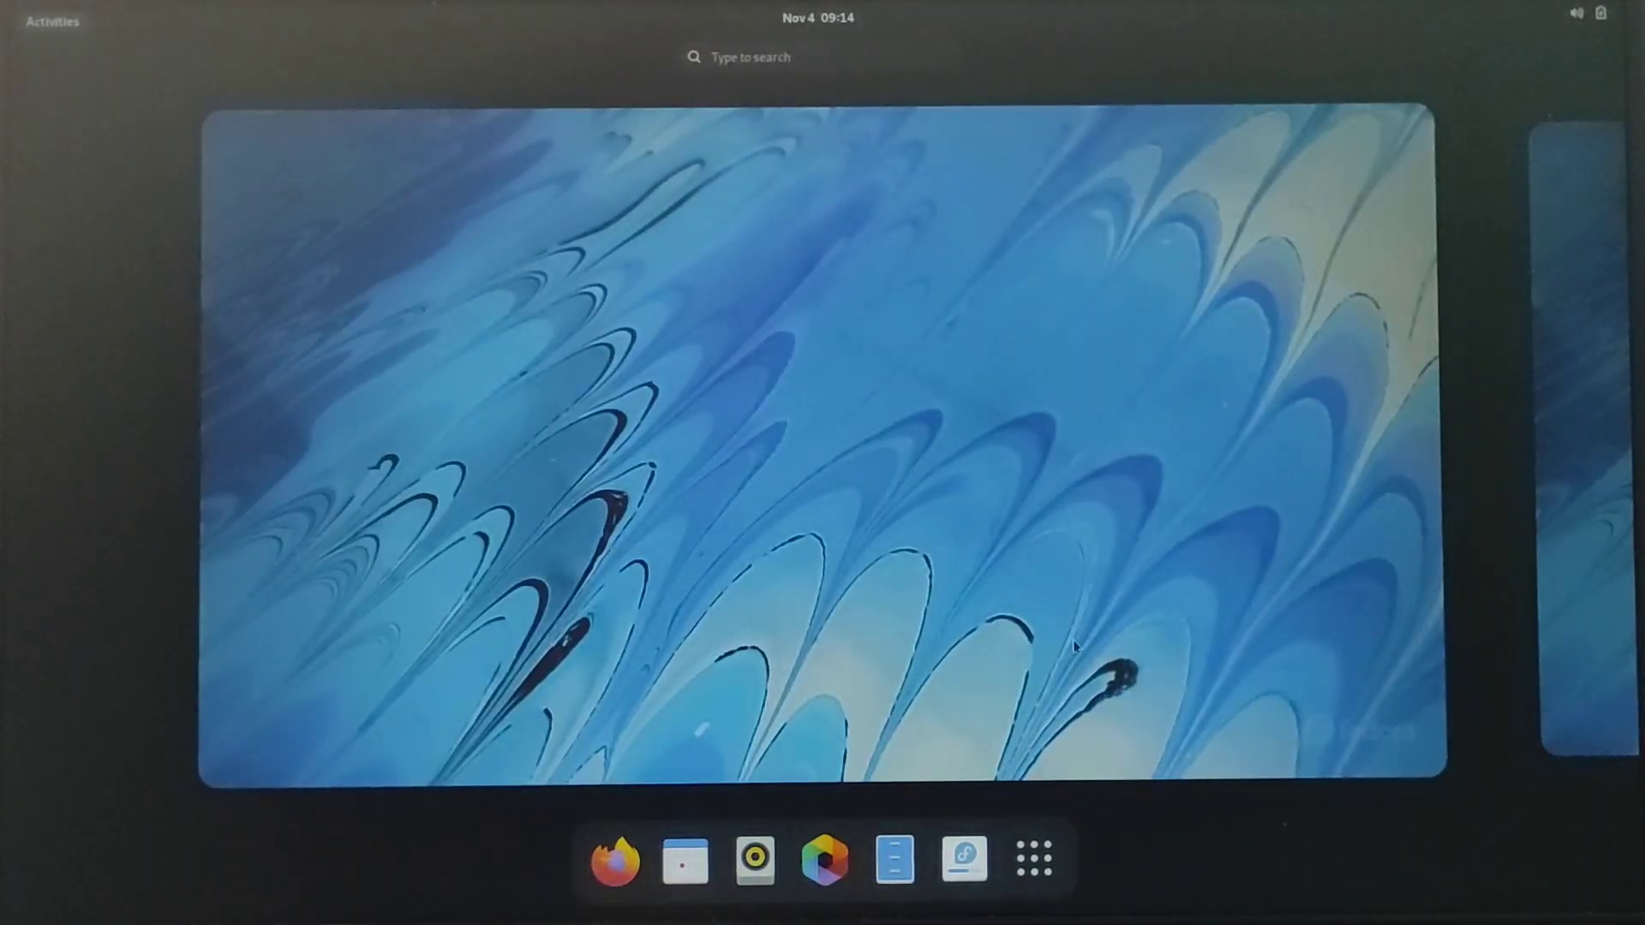
pyautogui.click(724, 583)
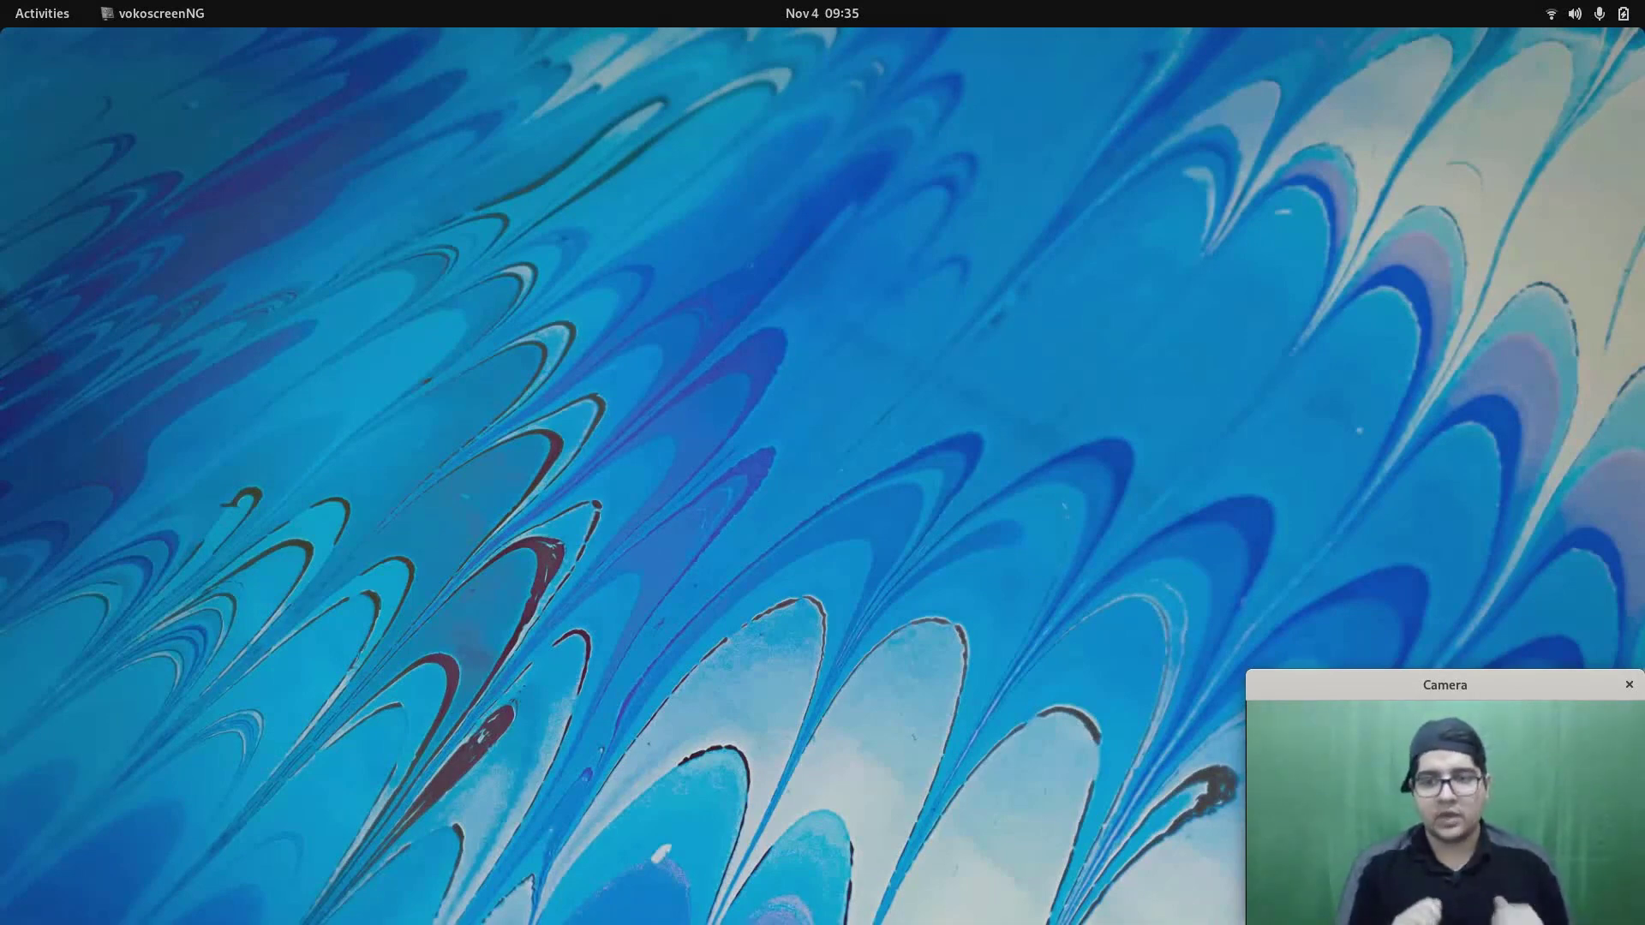
# - Turn off Wi-Fi on the live system and launch the Install to Hard Drive program
pyautogui.press('super')
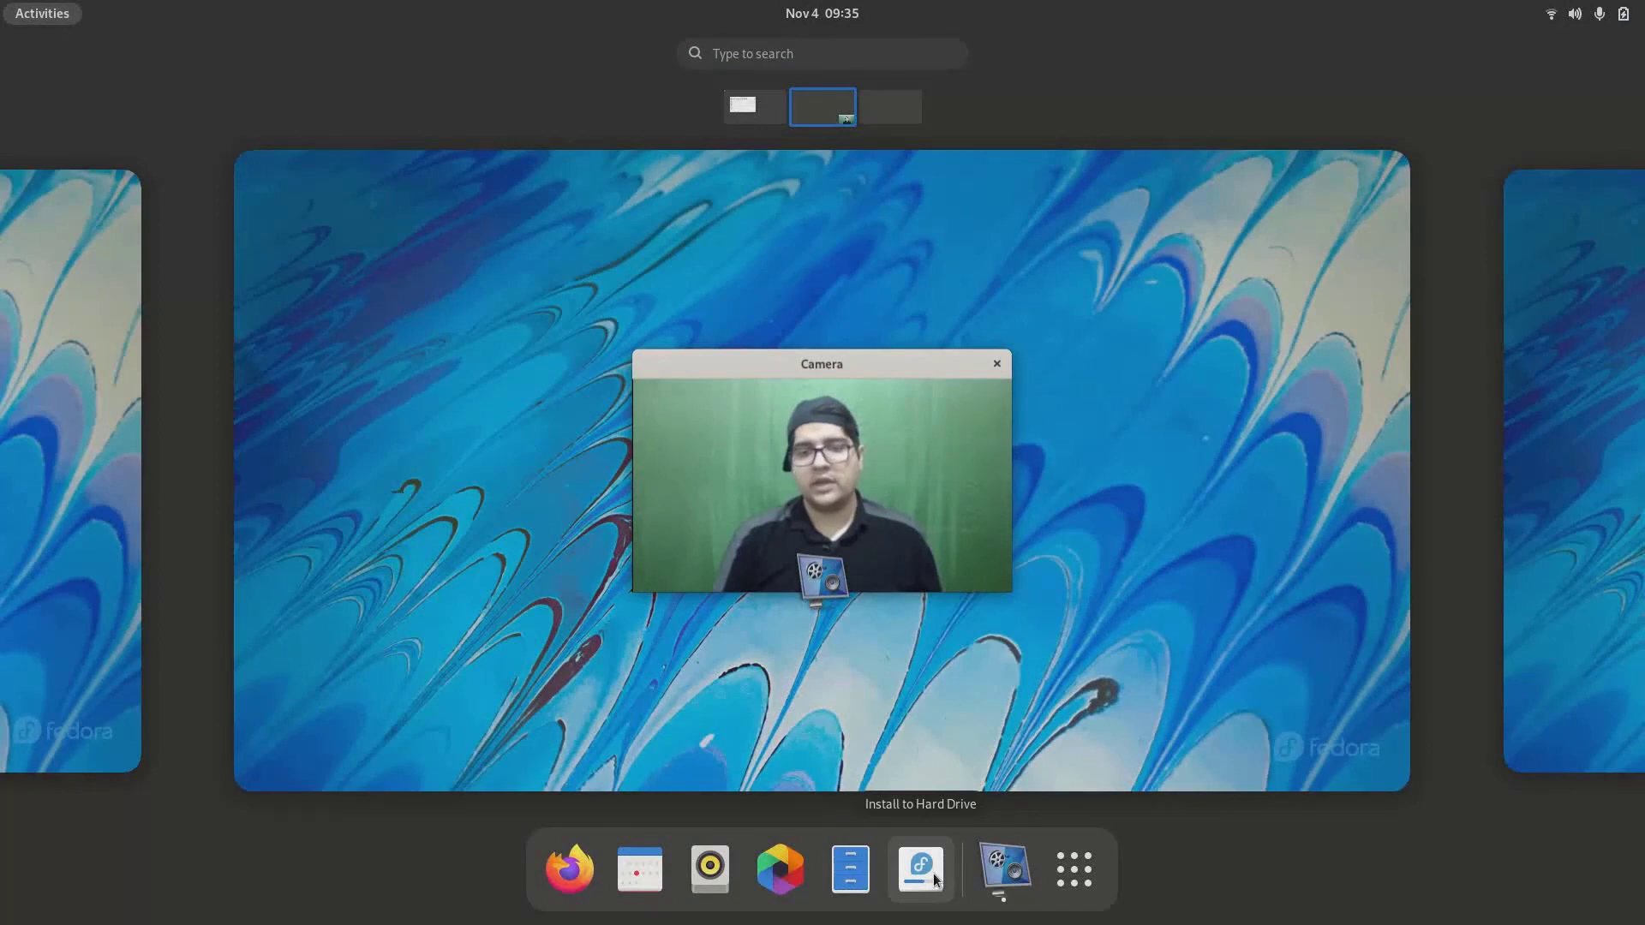
pyautogui.press('super')
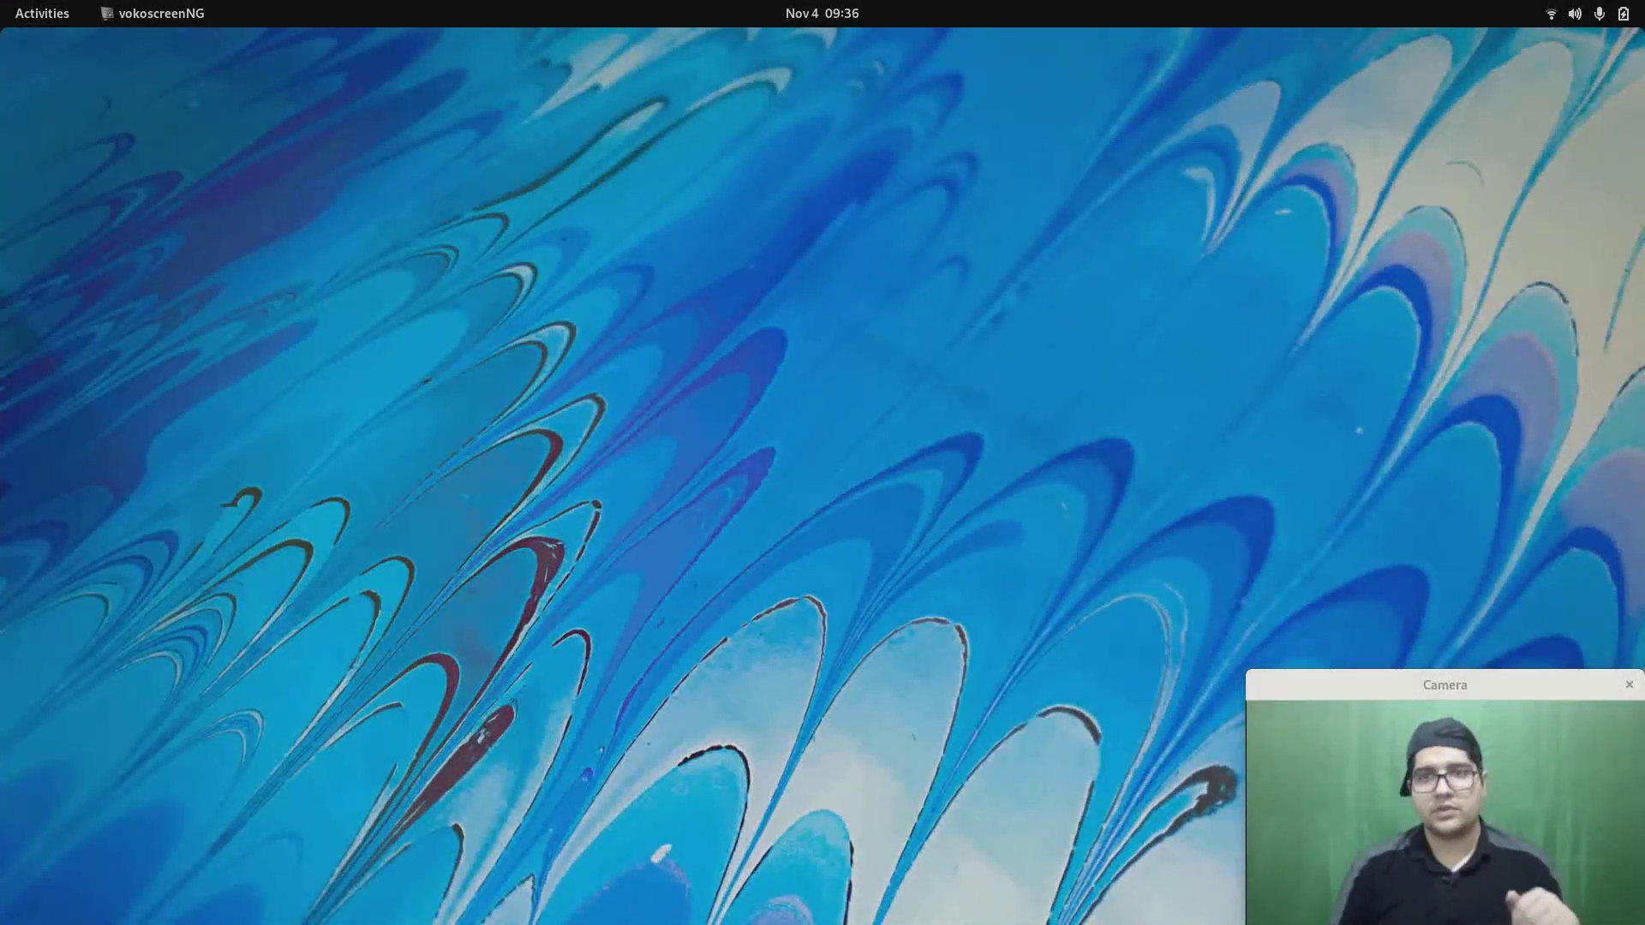
pyautogui.click(1586, 13)
pyautogui.click(1502, 171)
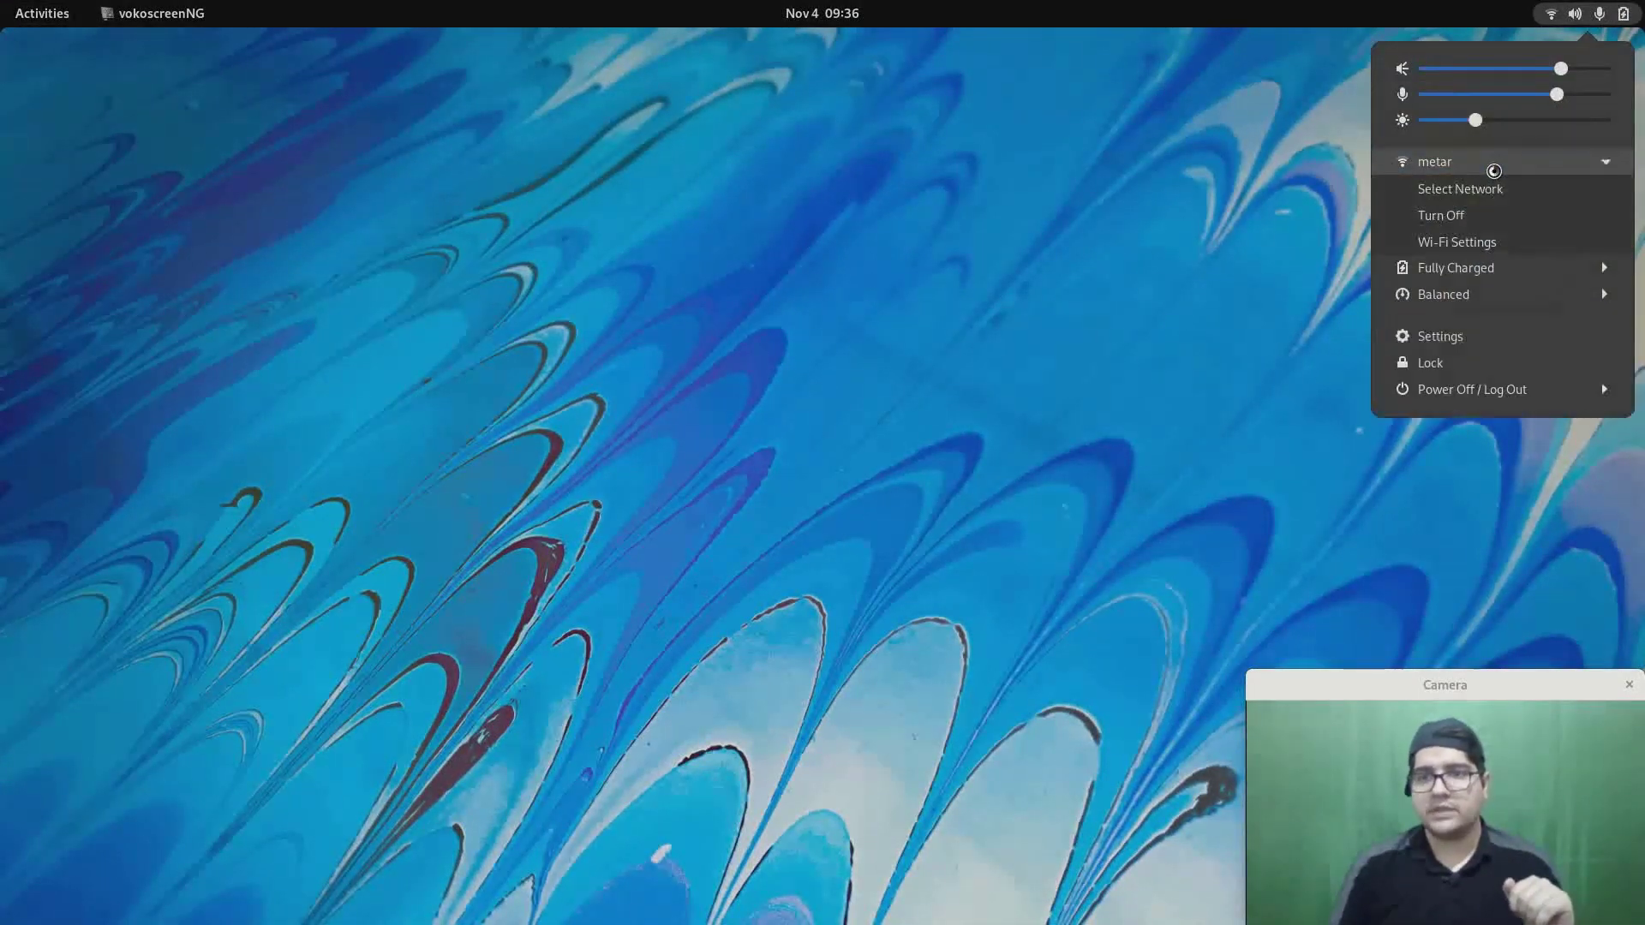
pyautogui.click(1461, 213)
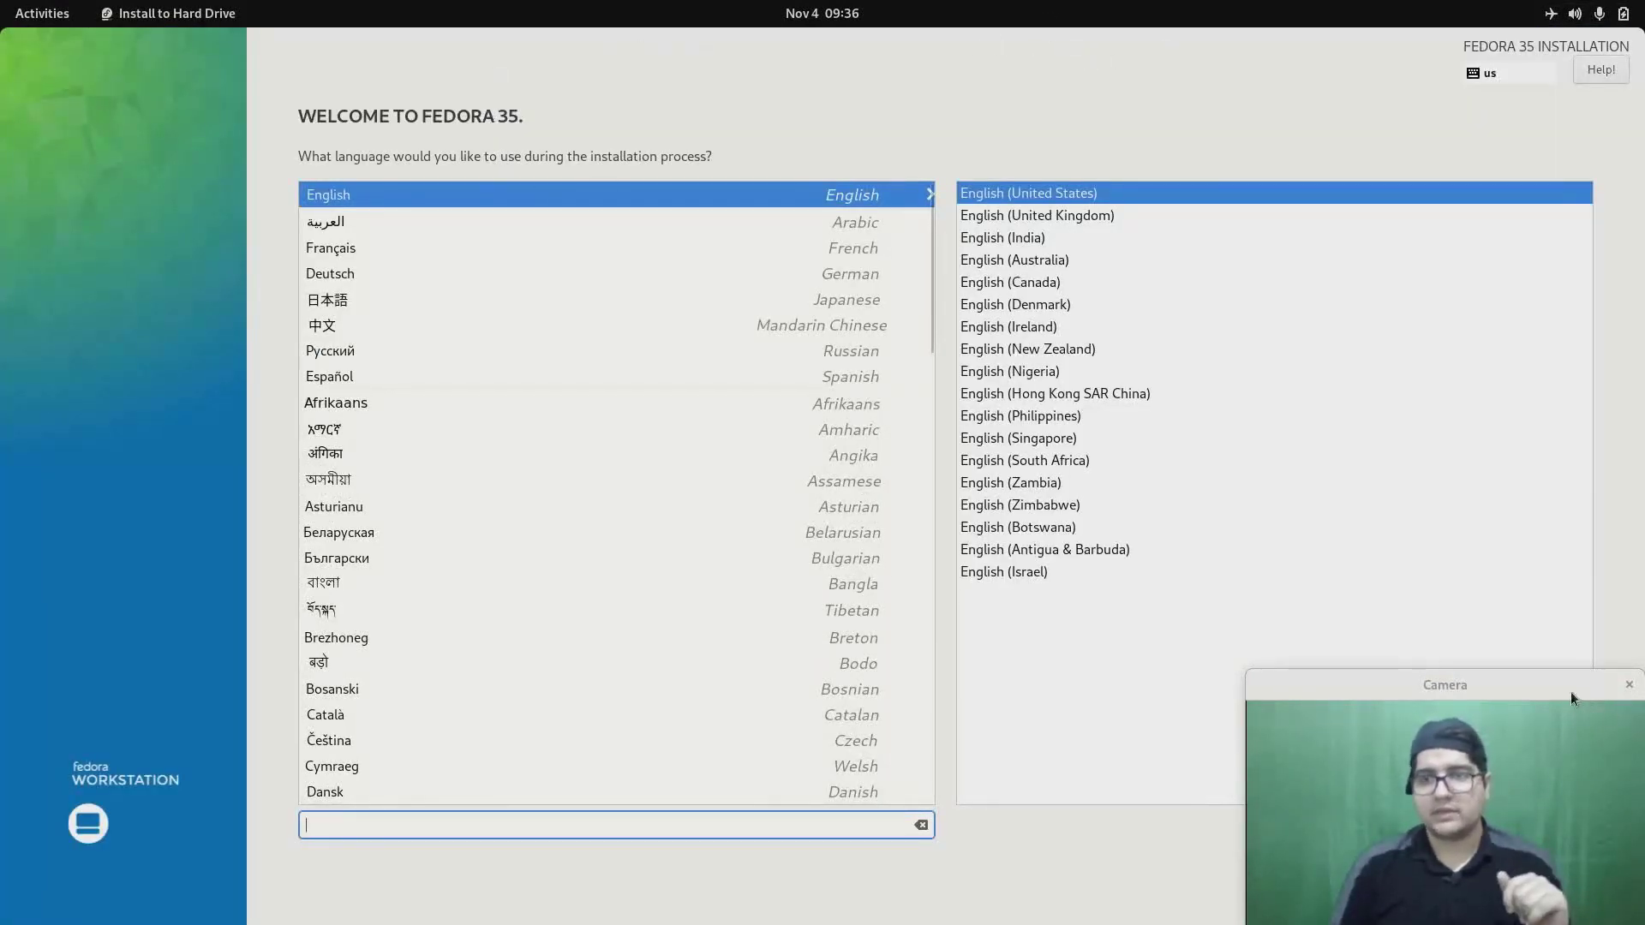
# - Move the camera window out of the way and continue the installation in English (United States)
pyautogui.moveTo(1571, 692); pyautogui.dragTo(1574, 199)
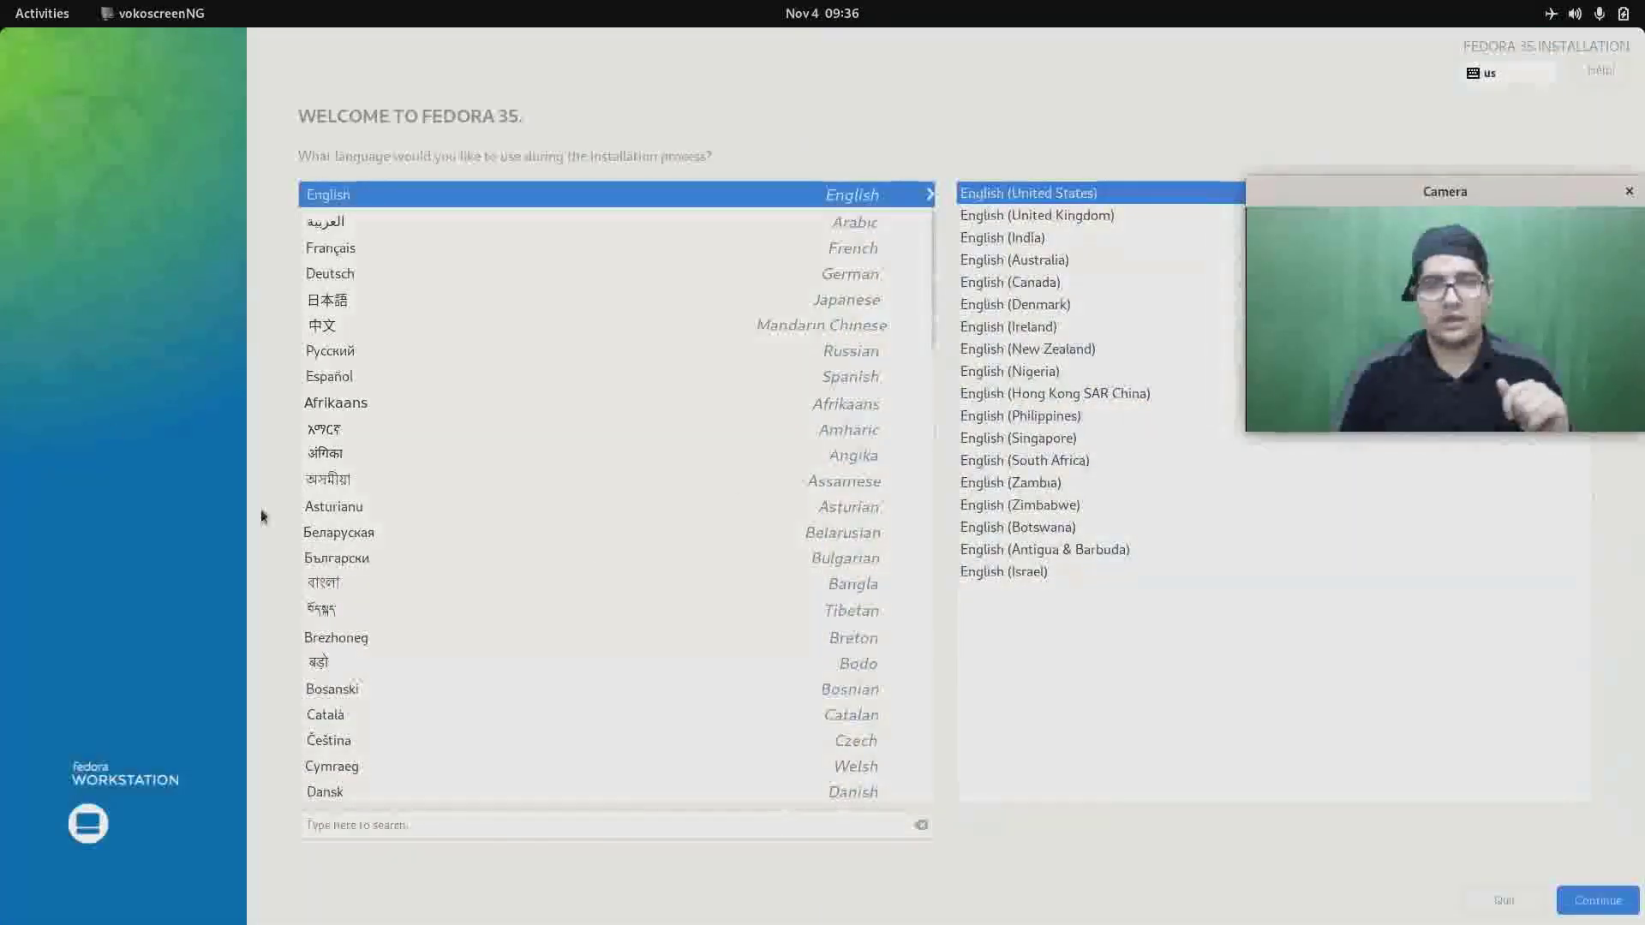
pyautogui.click(1285, 685)
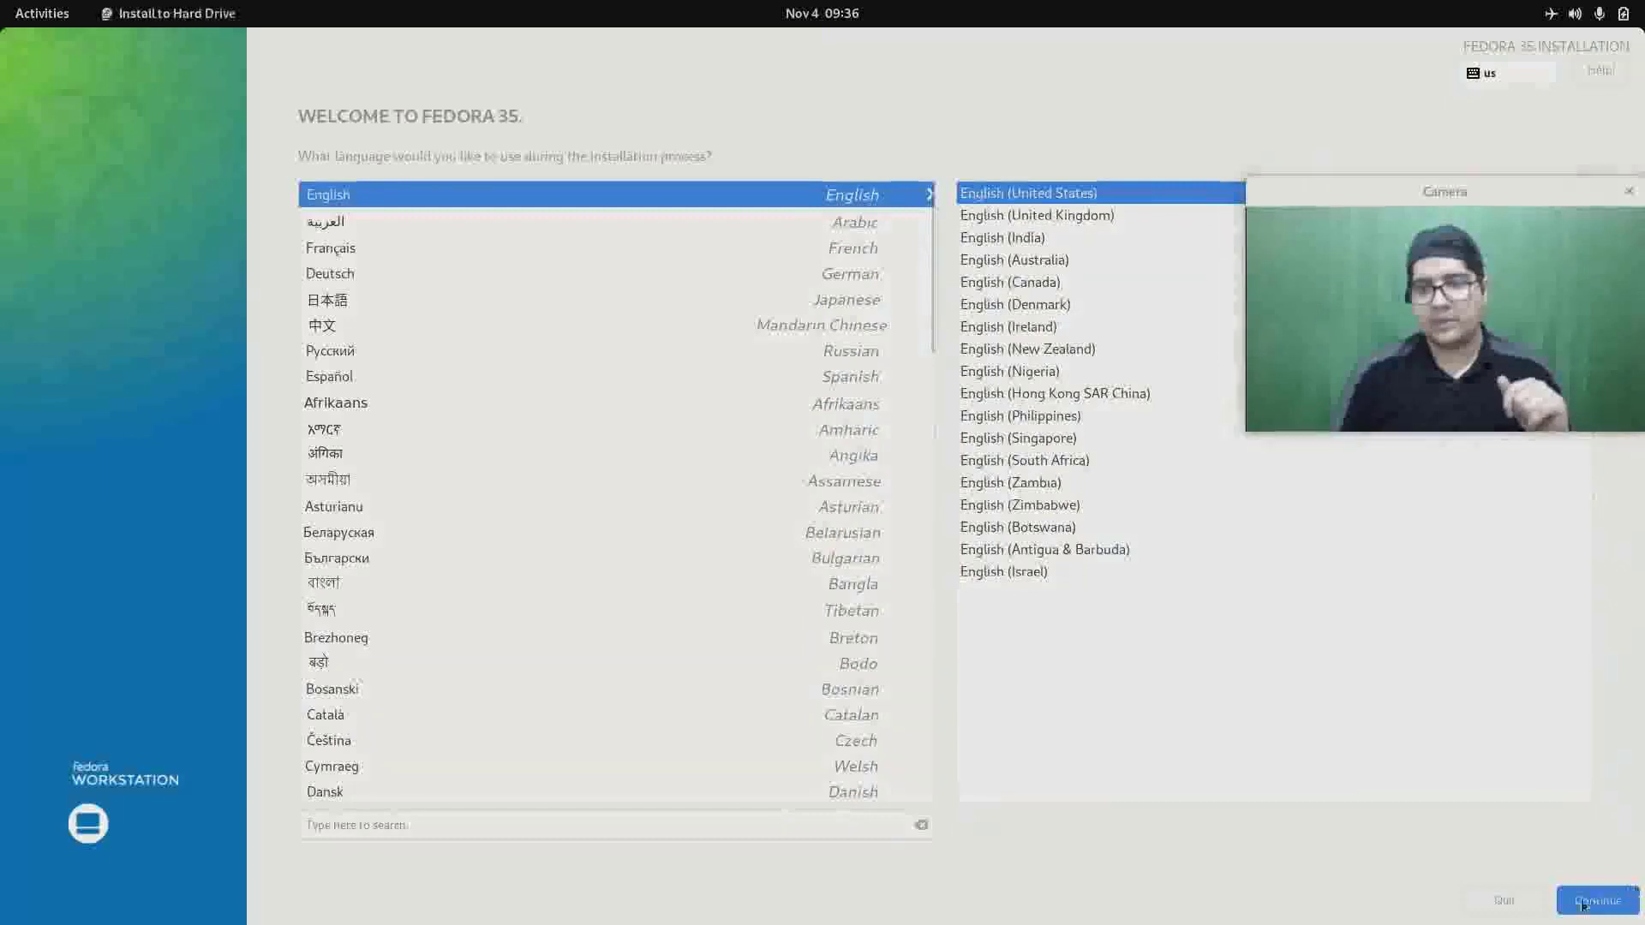
pyautogui.click(1584, 904)
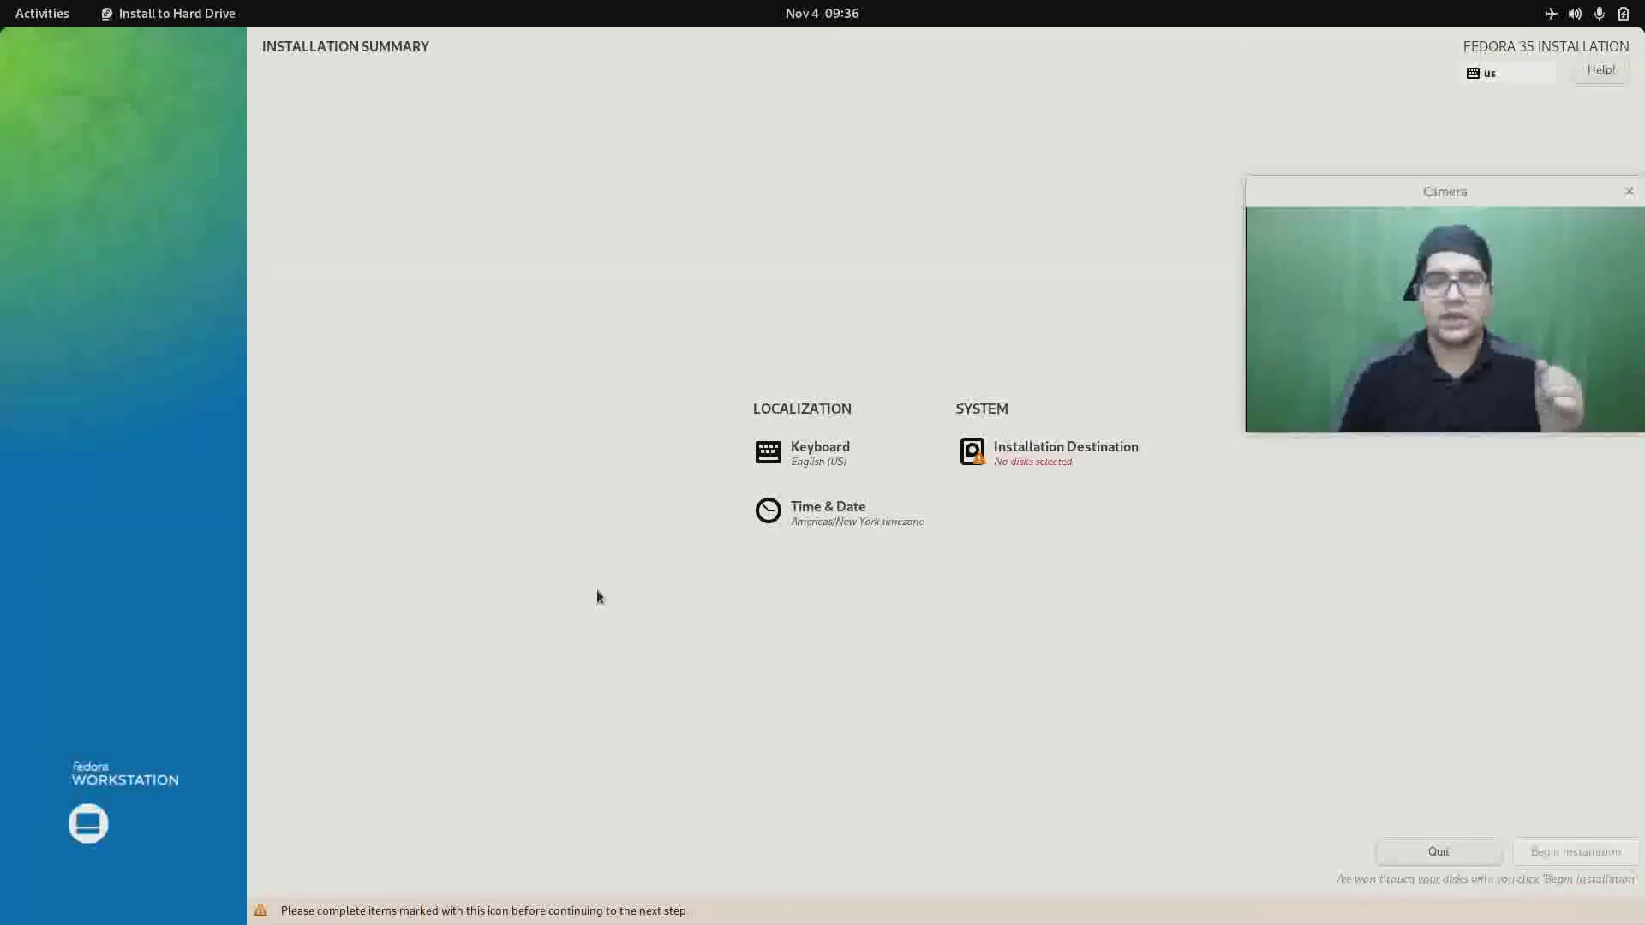
# - Add the Persian keyboard layout to the layouts used on the system
pyautogui.click(784, 453)
pyautogui.click(141, 748)
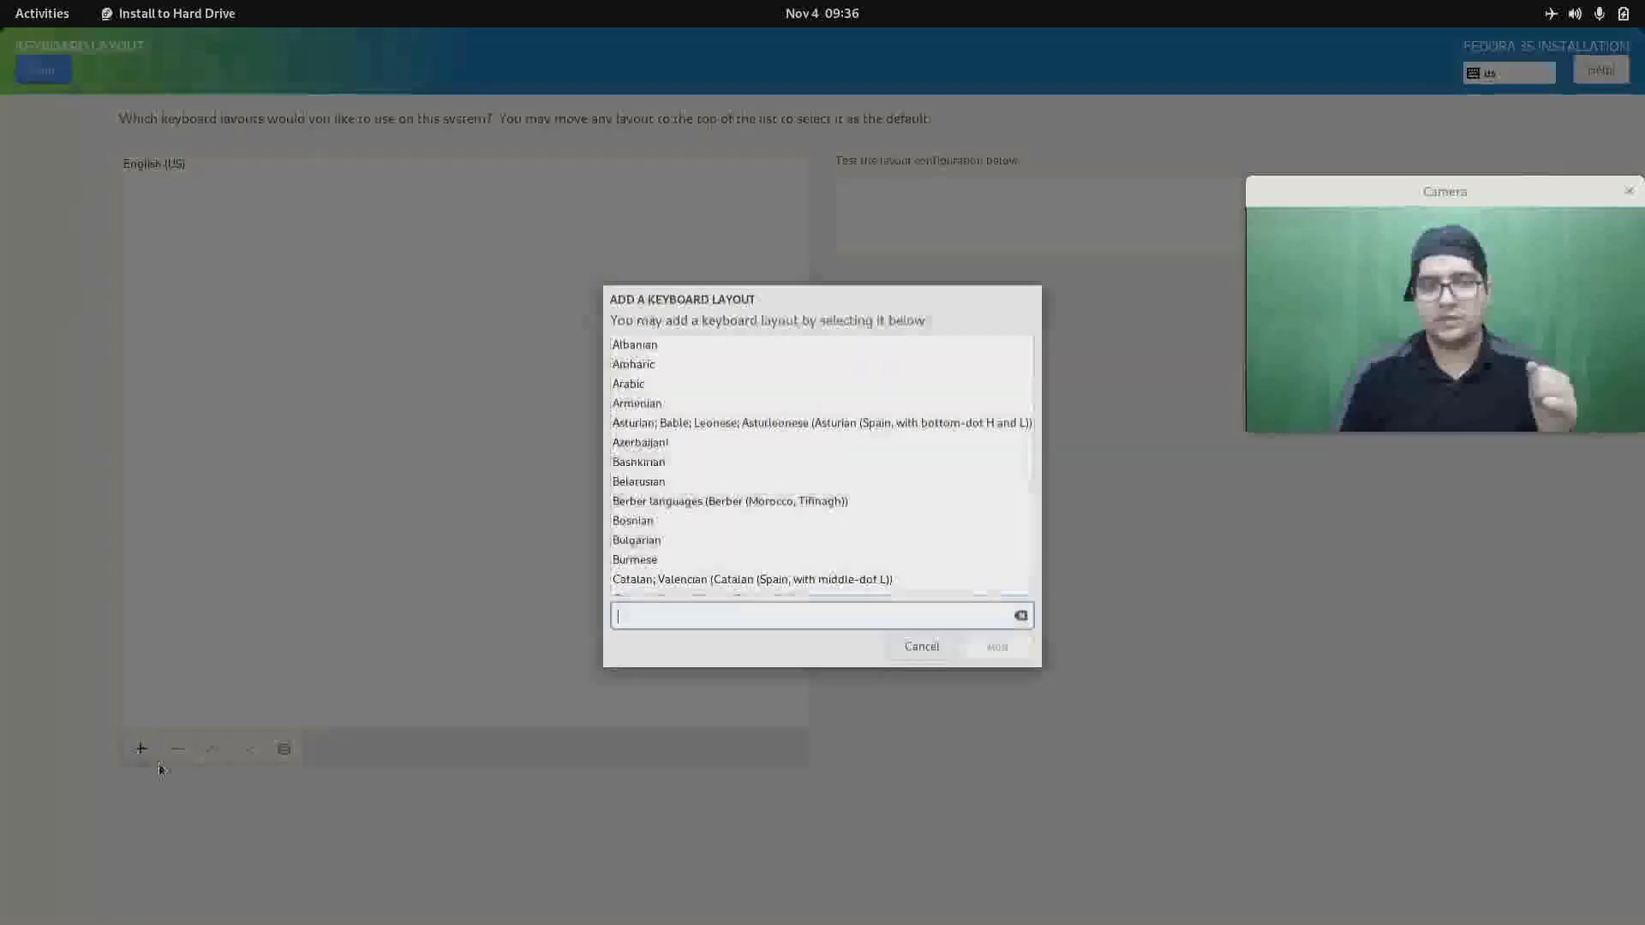
pyautogui.write('pers')
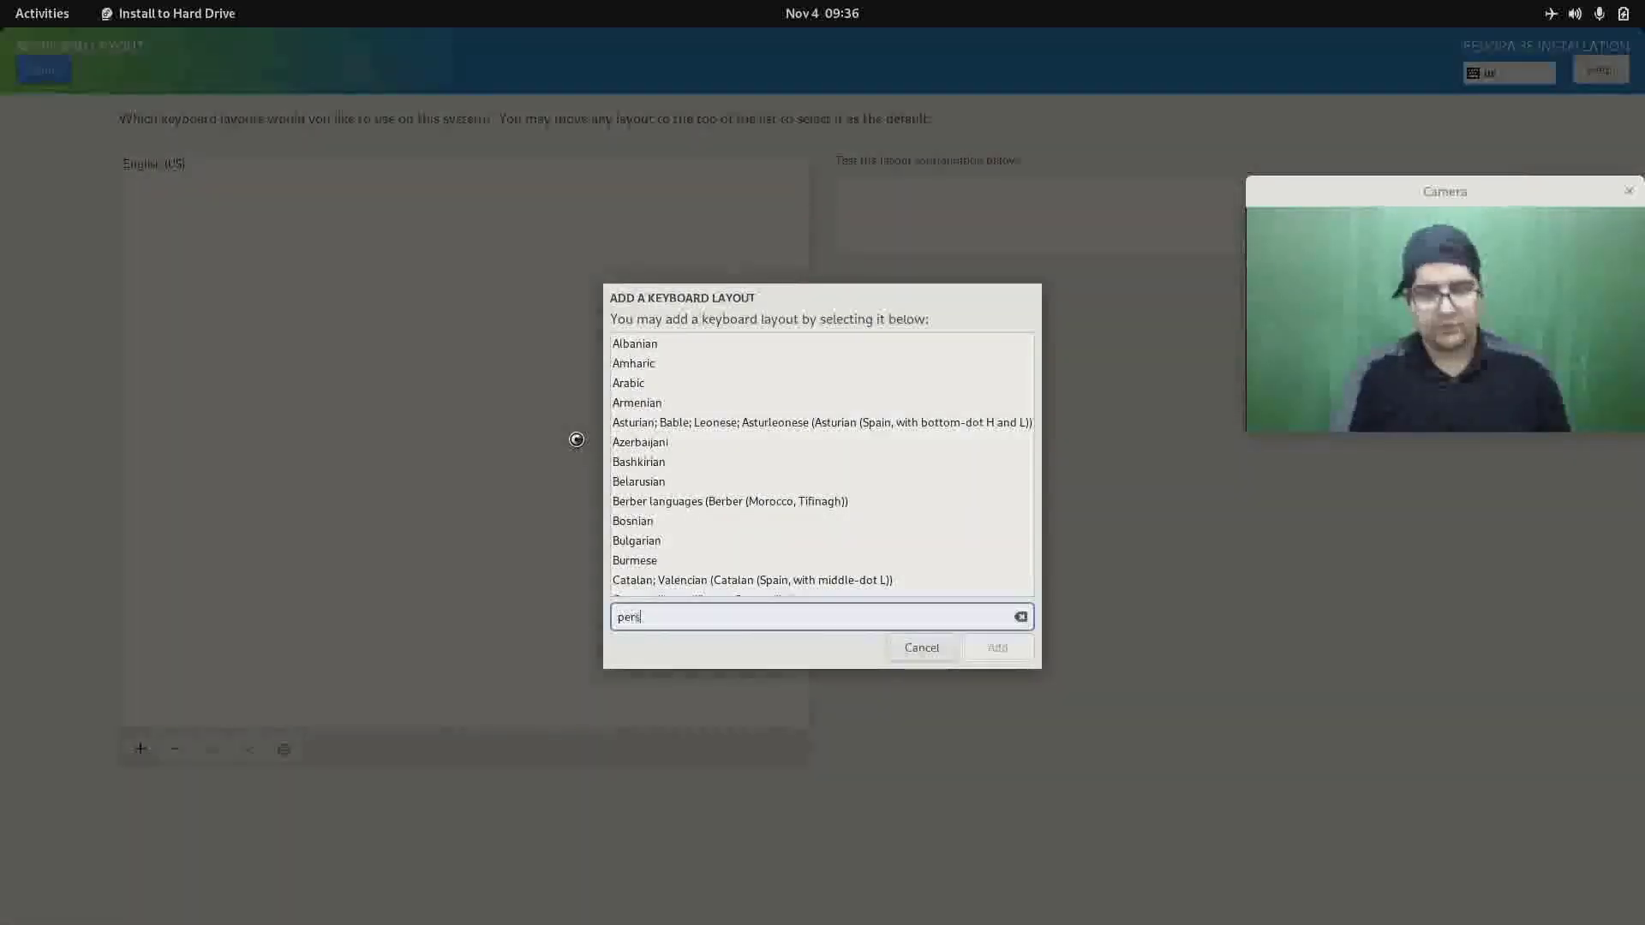
pyautogui.click(634, 345)
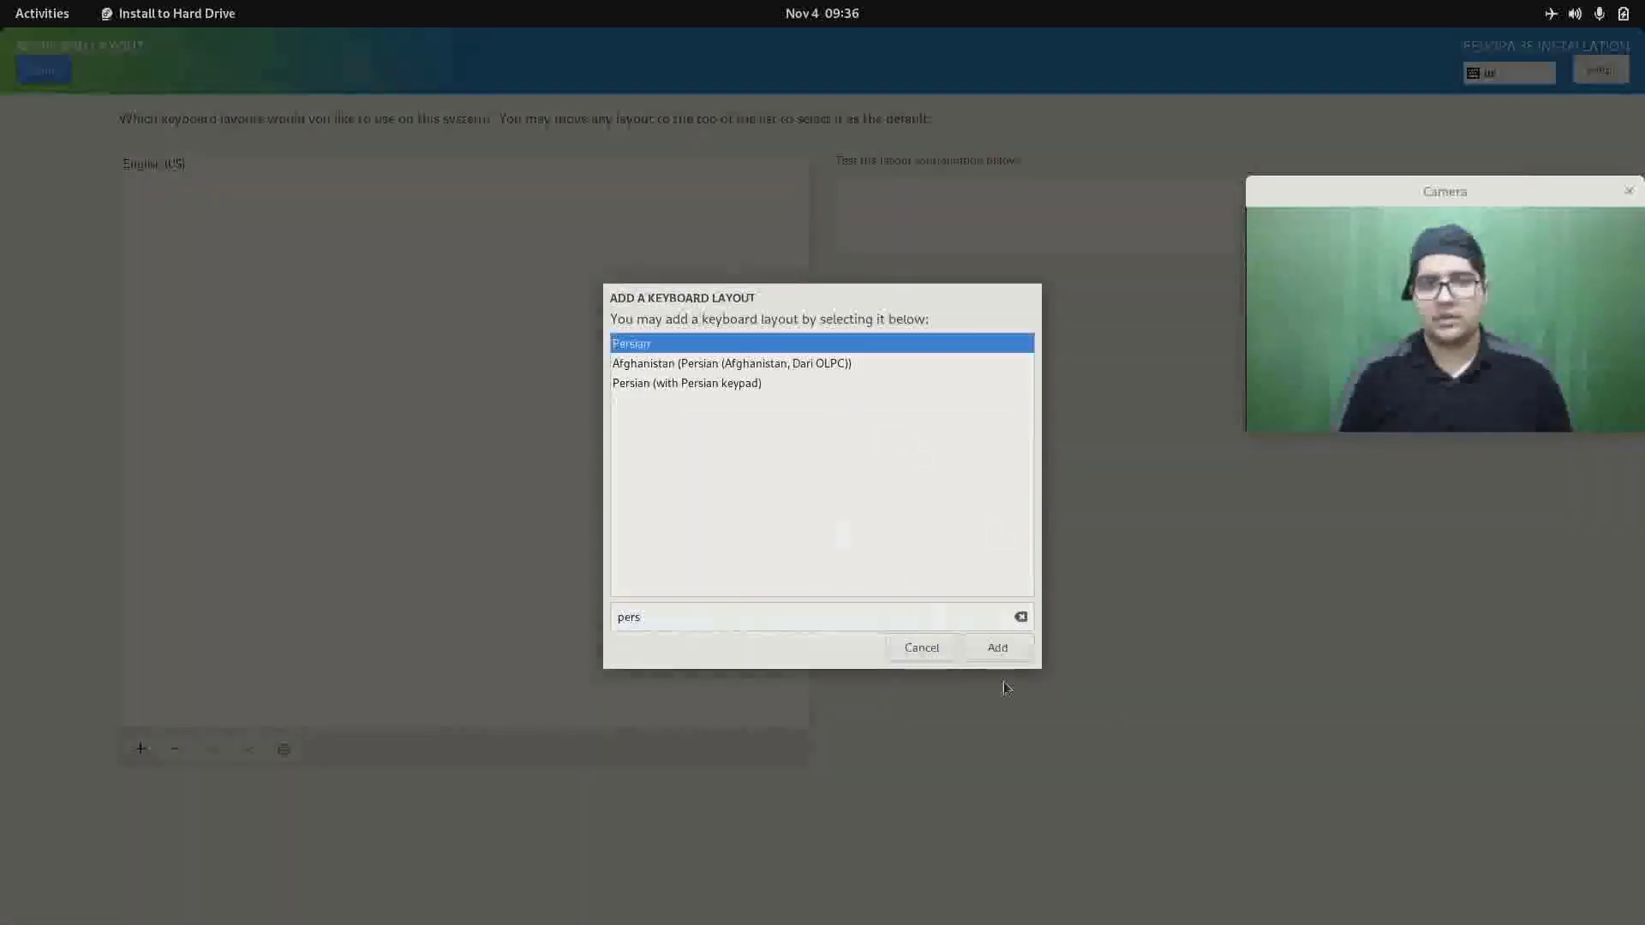
pyautogui.click(997, 649)
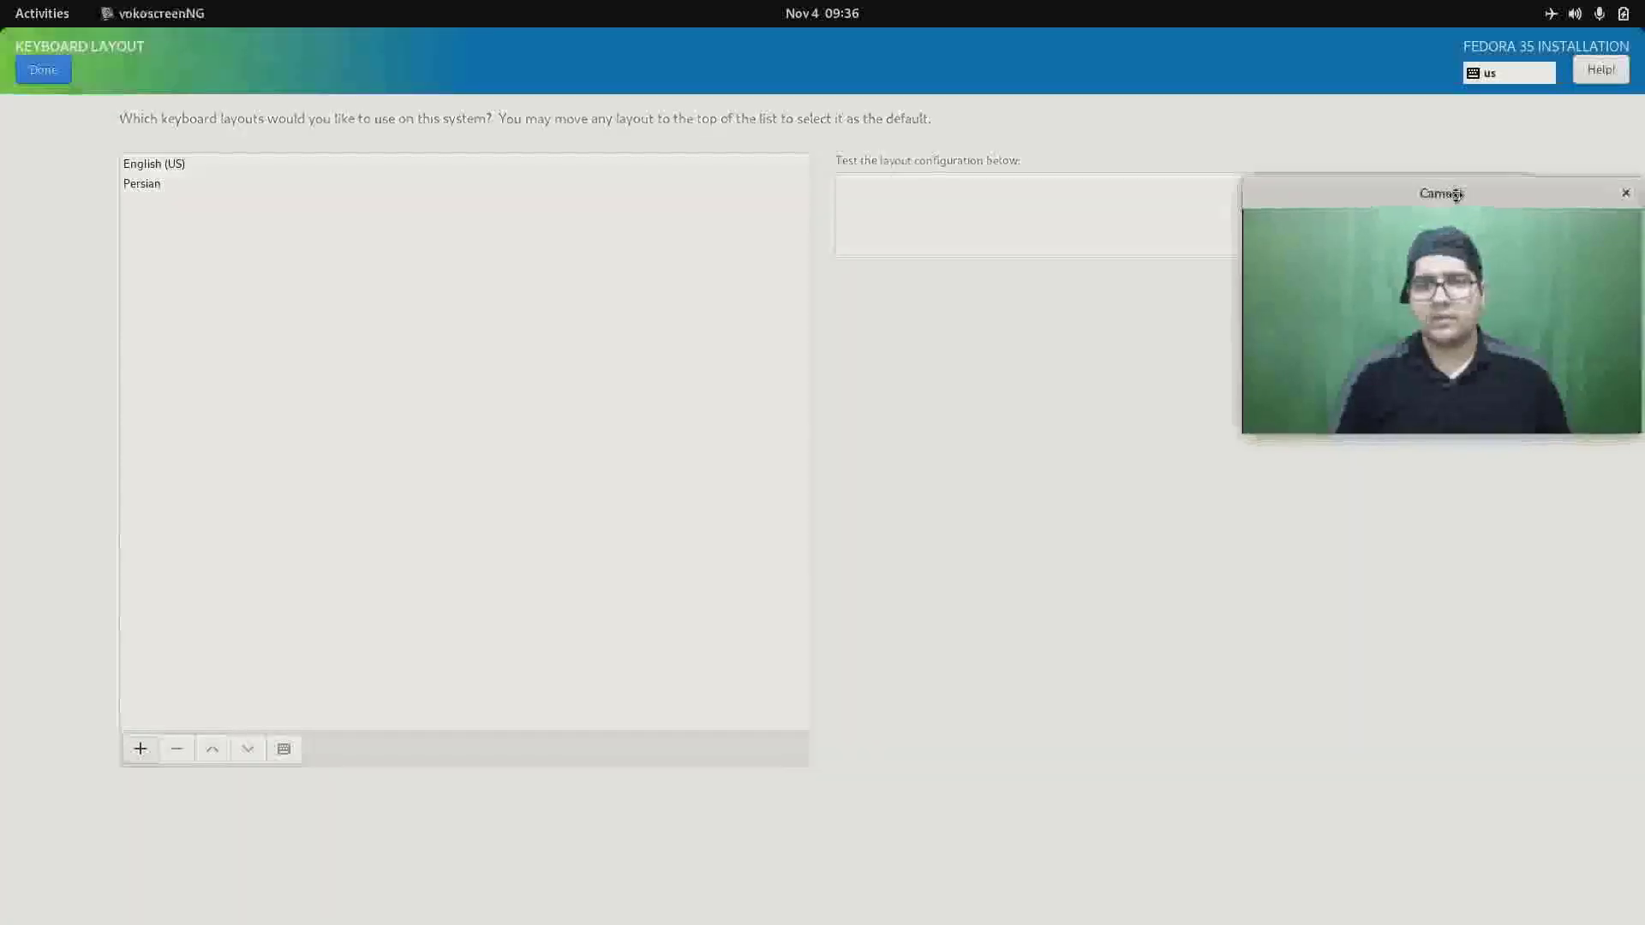
# - Set Alt+Shift as the combination for switching keyboard layouts and finish the keyboard configuration
pyautogui.moveTo(1443, 191); pyautogui.dragTo(1416, 406)
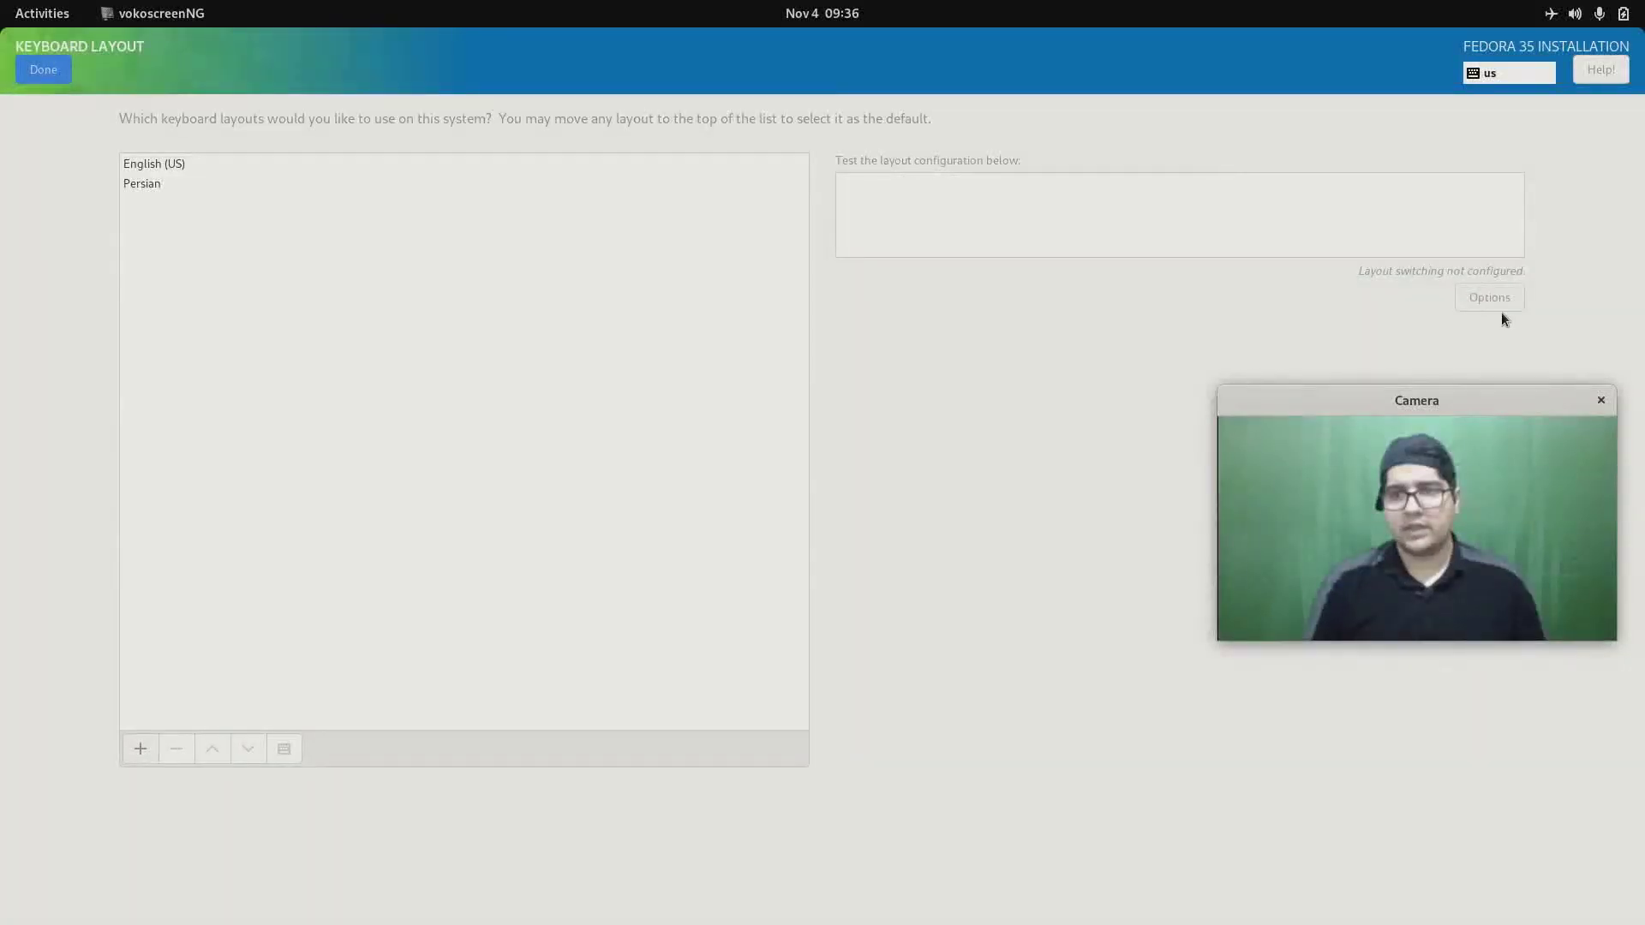
pyautogui.click(1477, 297)
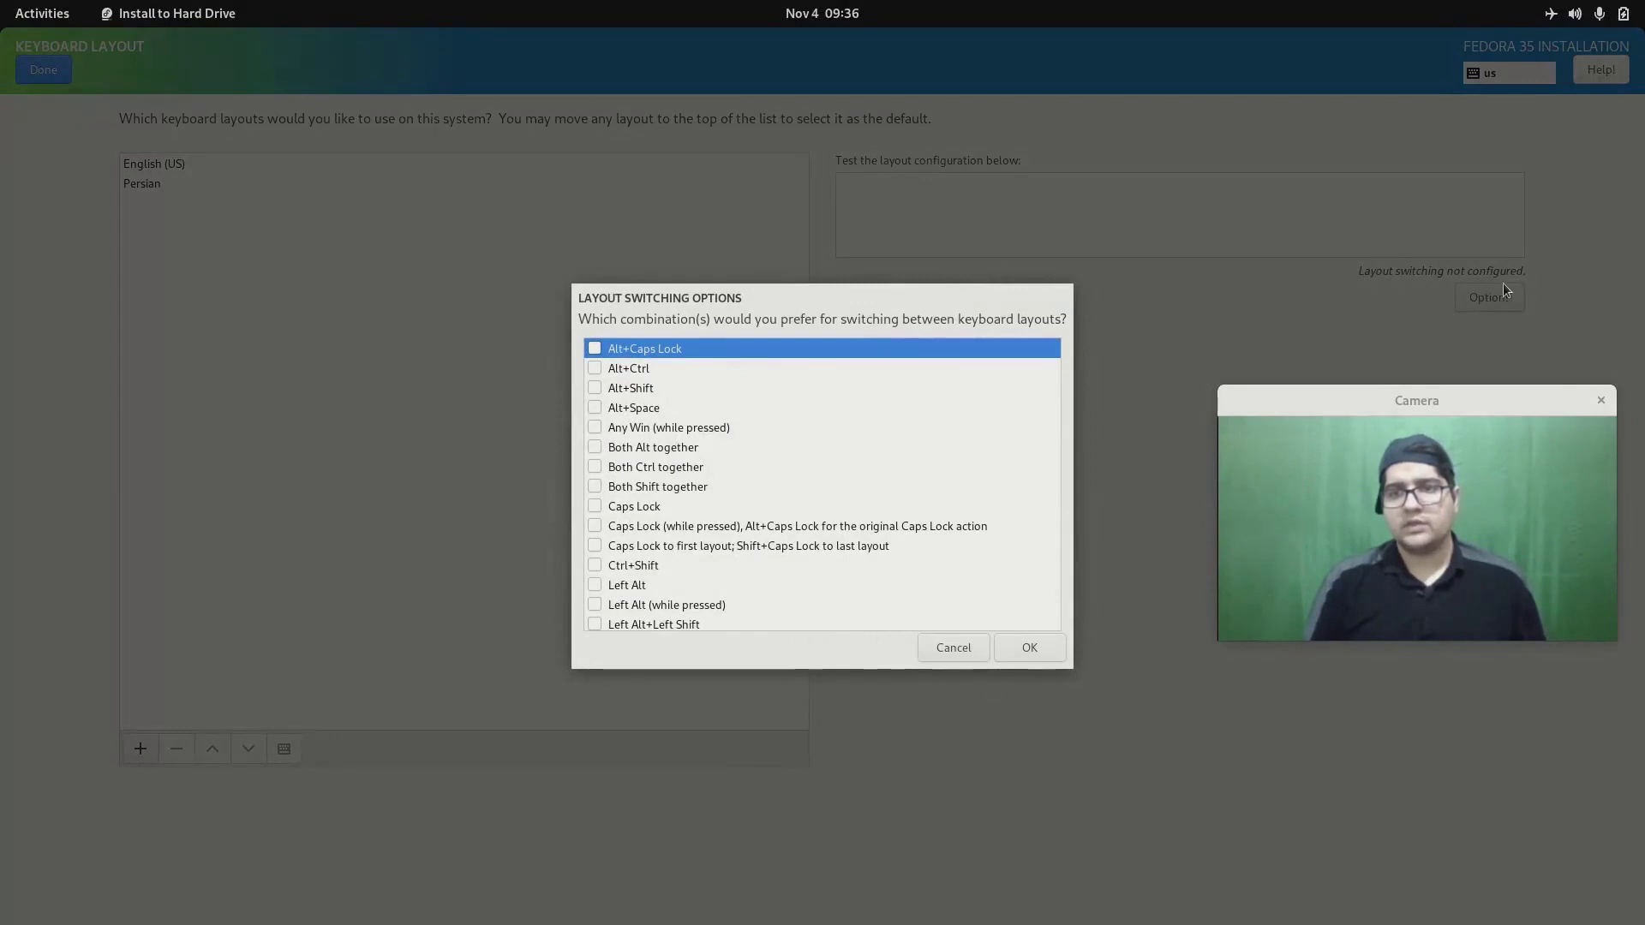
pyautogui.click(611, 394)
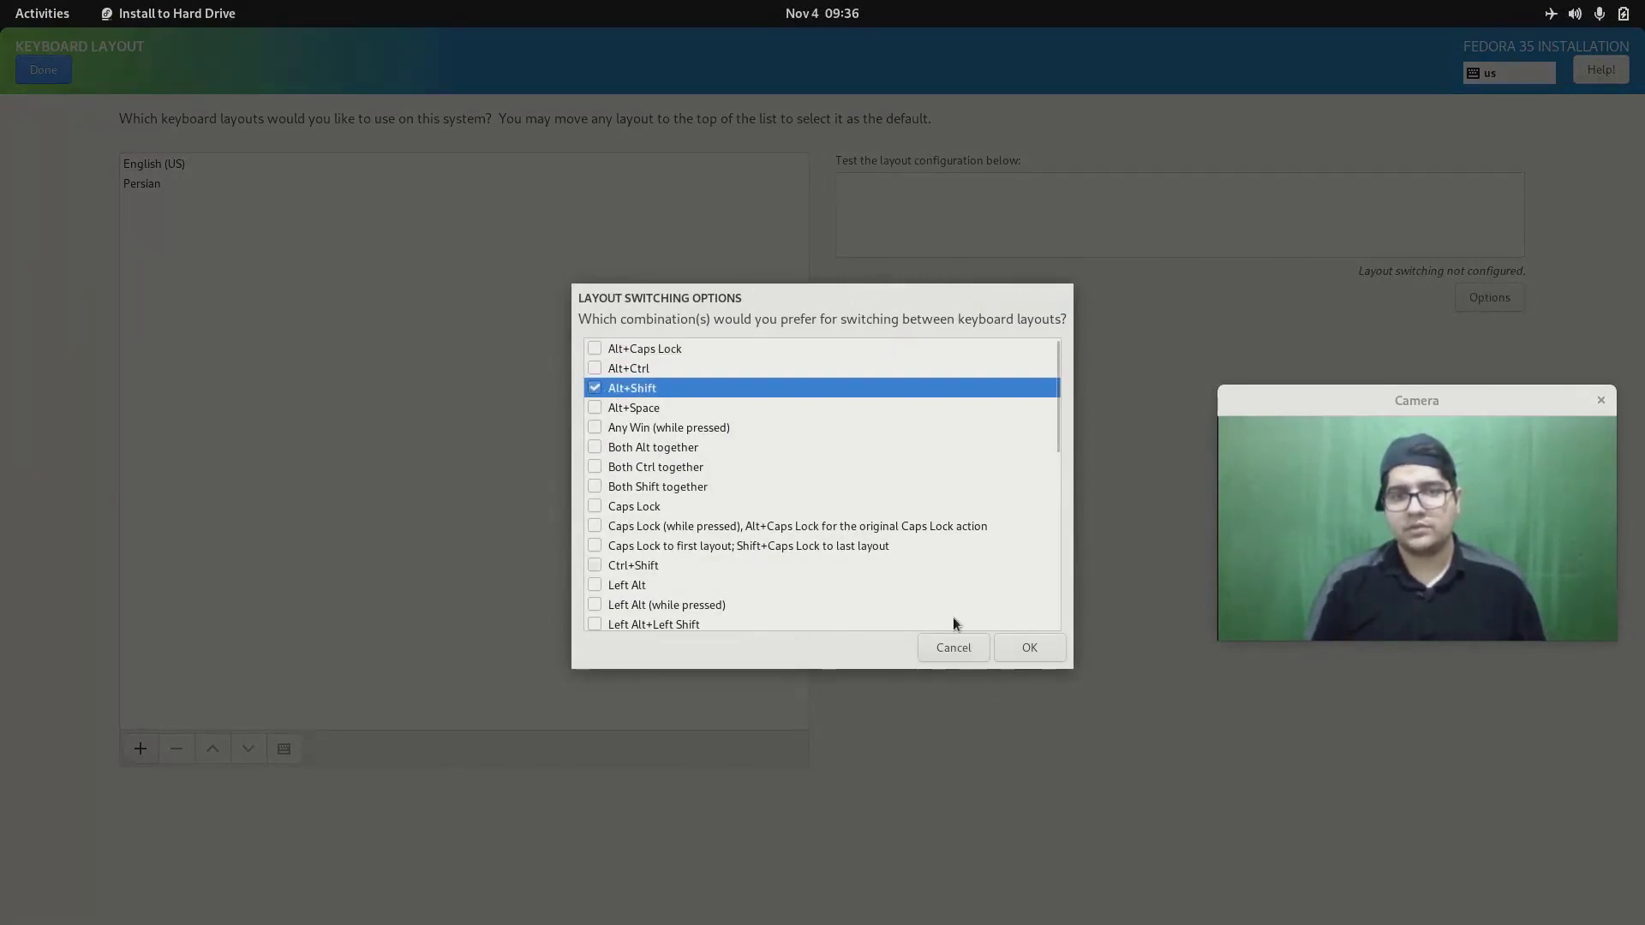
pyautogui.click(1022, 646)
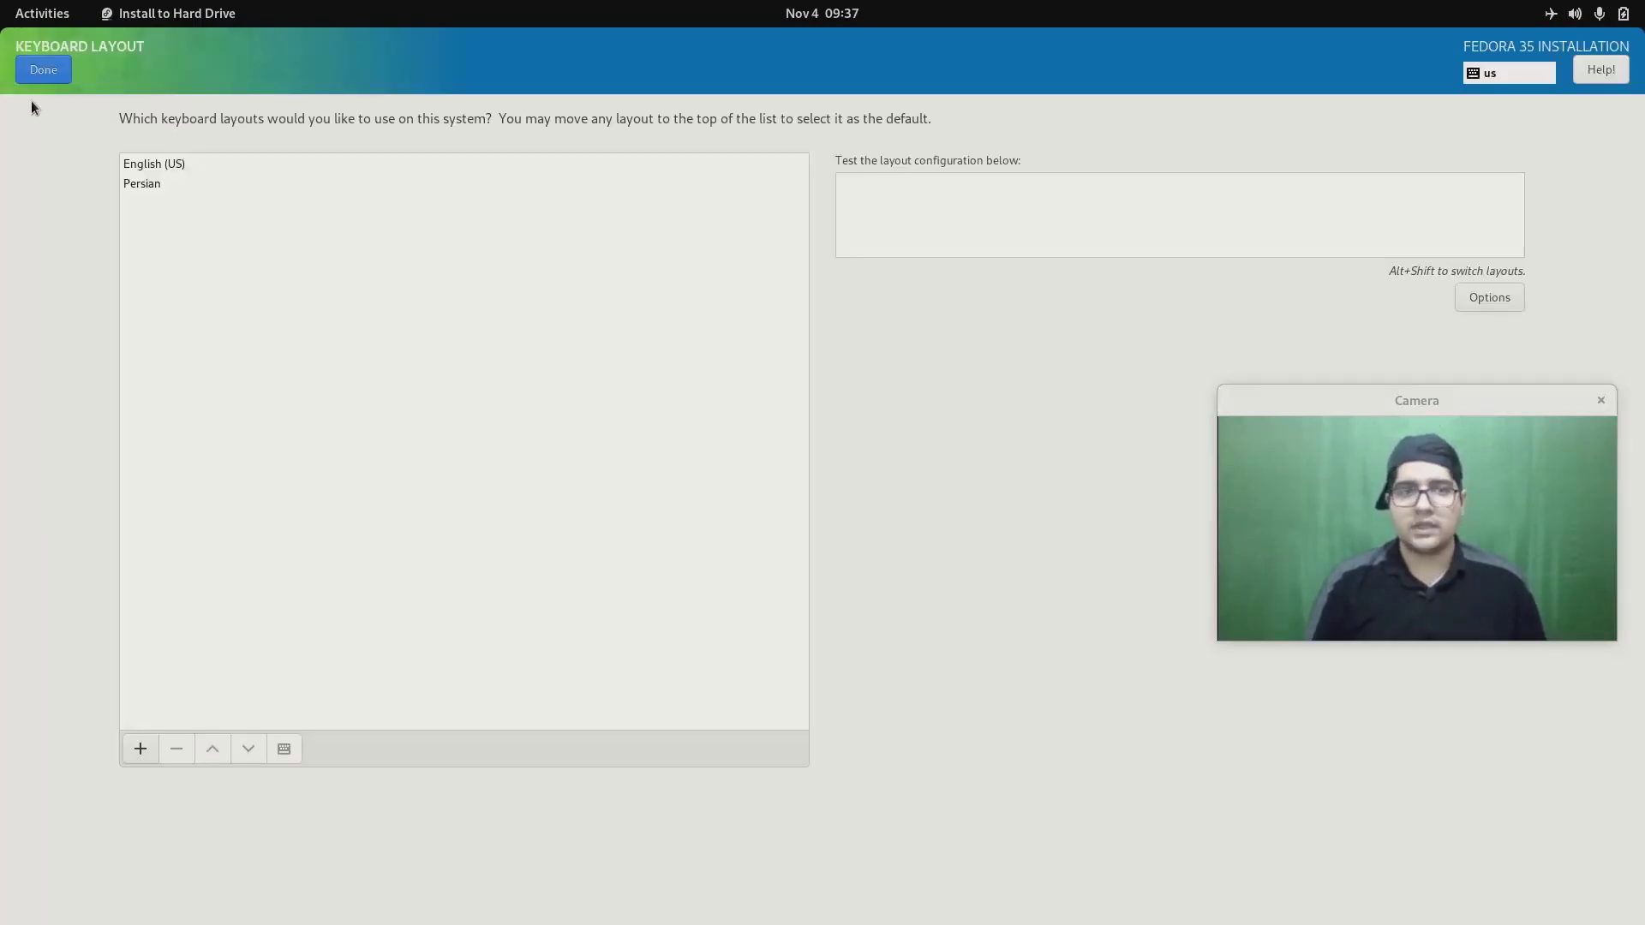
pyautogui.click(43, 70)
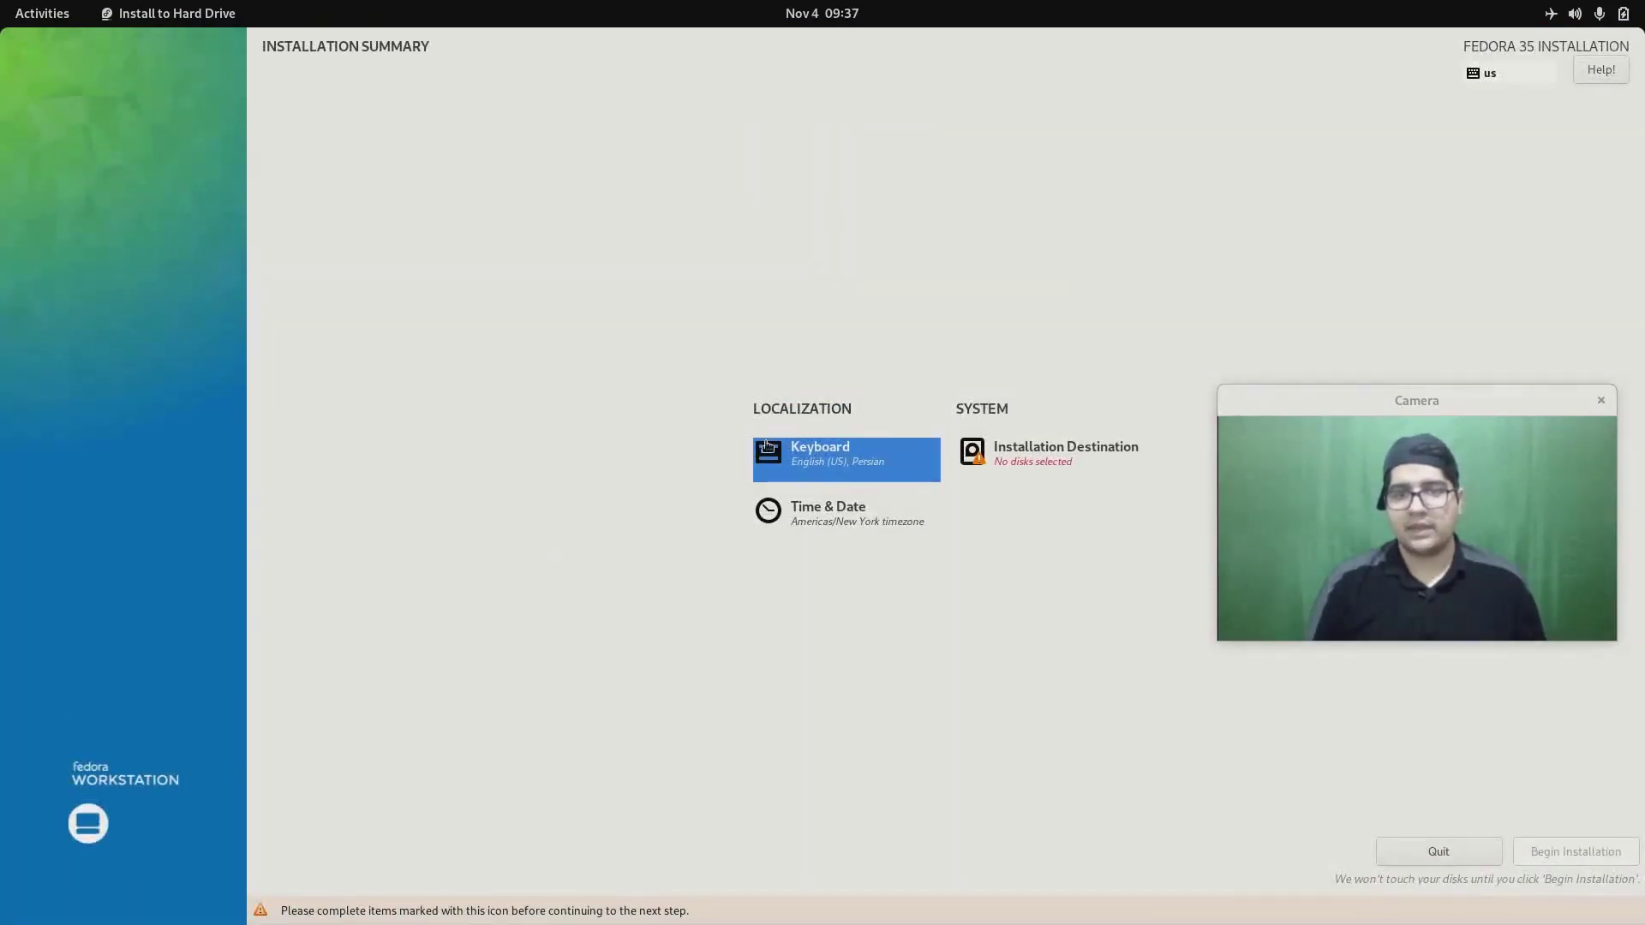
# - Choose the Lexar 128GB SSD as the installation destination and proceed with Advanced Custom (Blivet-GUI) storage configuration
pyautogui.click(1021, 464)
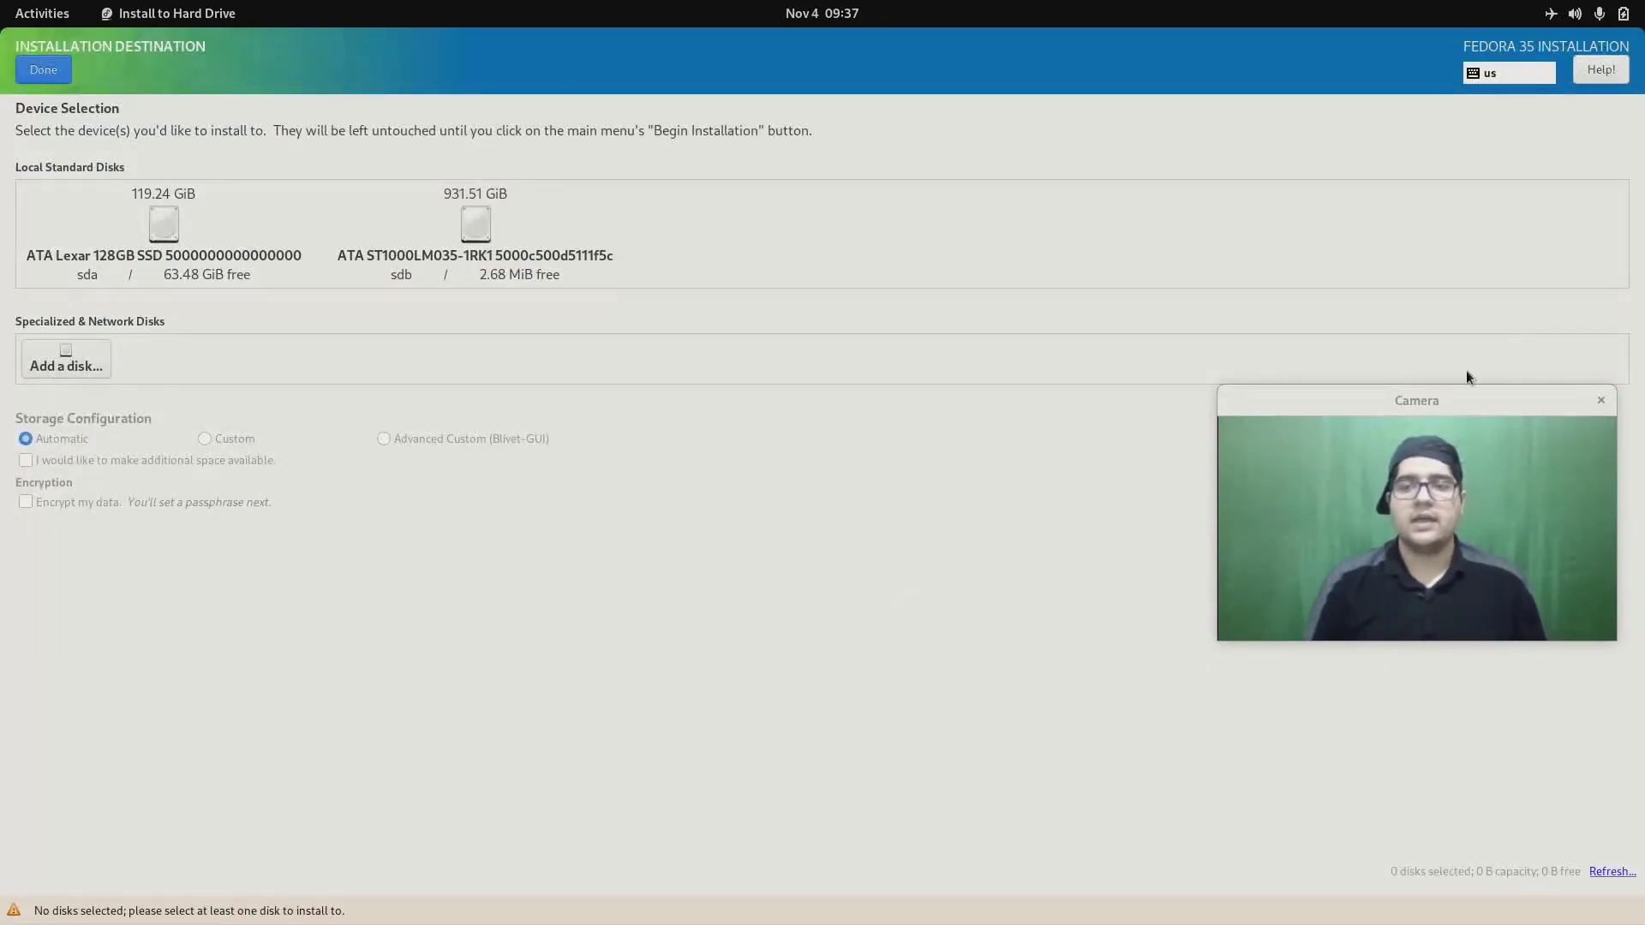
pyautogui.moveTo(1443, 402); pyautogui.dragTo(1461, 695)
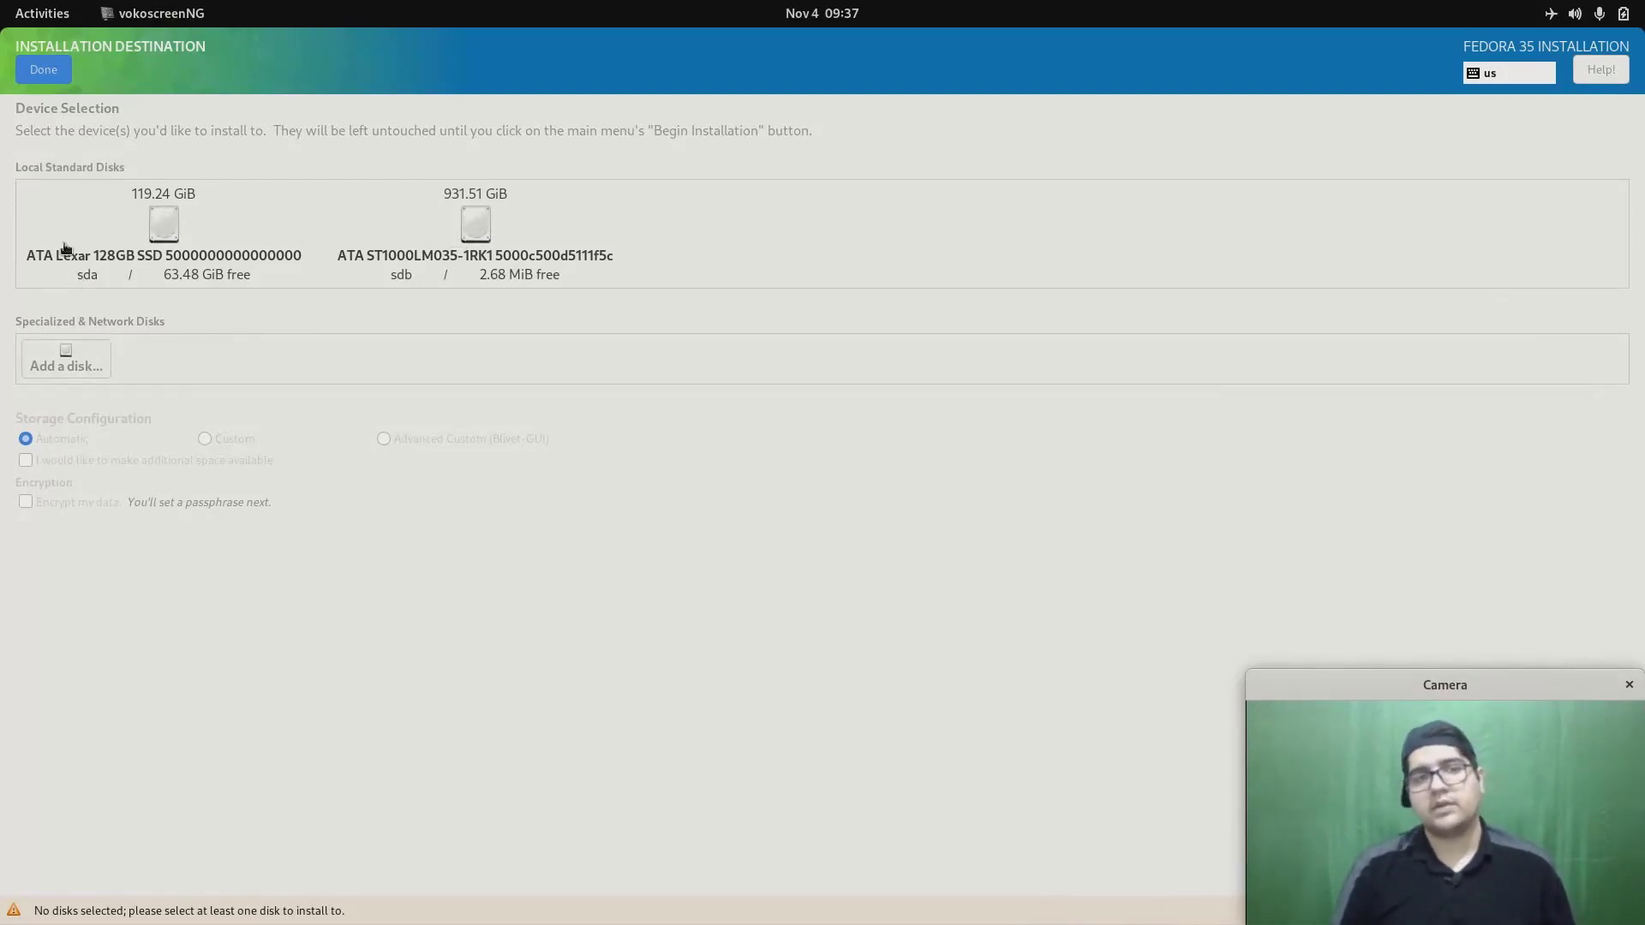
pyautogui.click(152, 204)
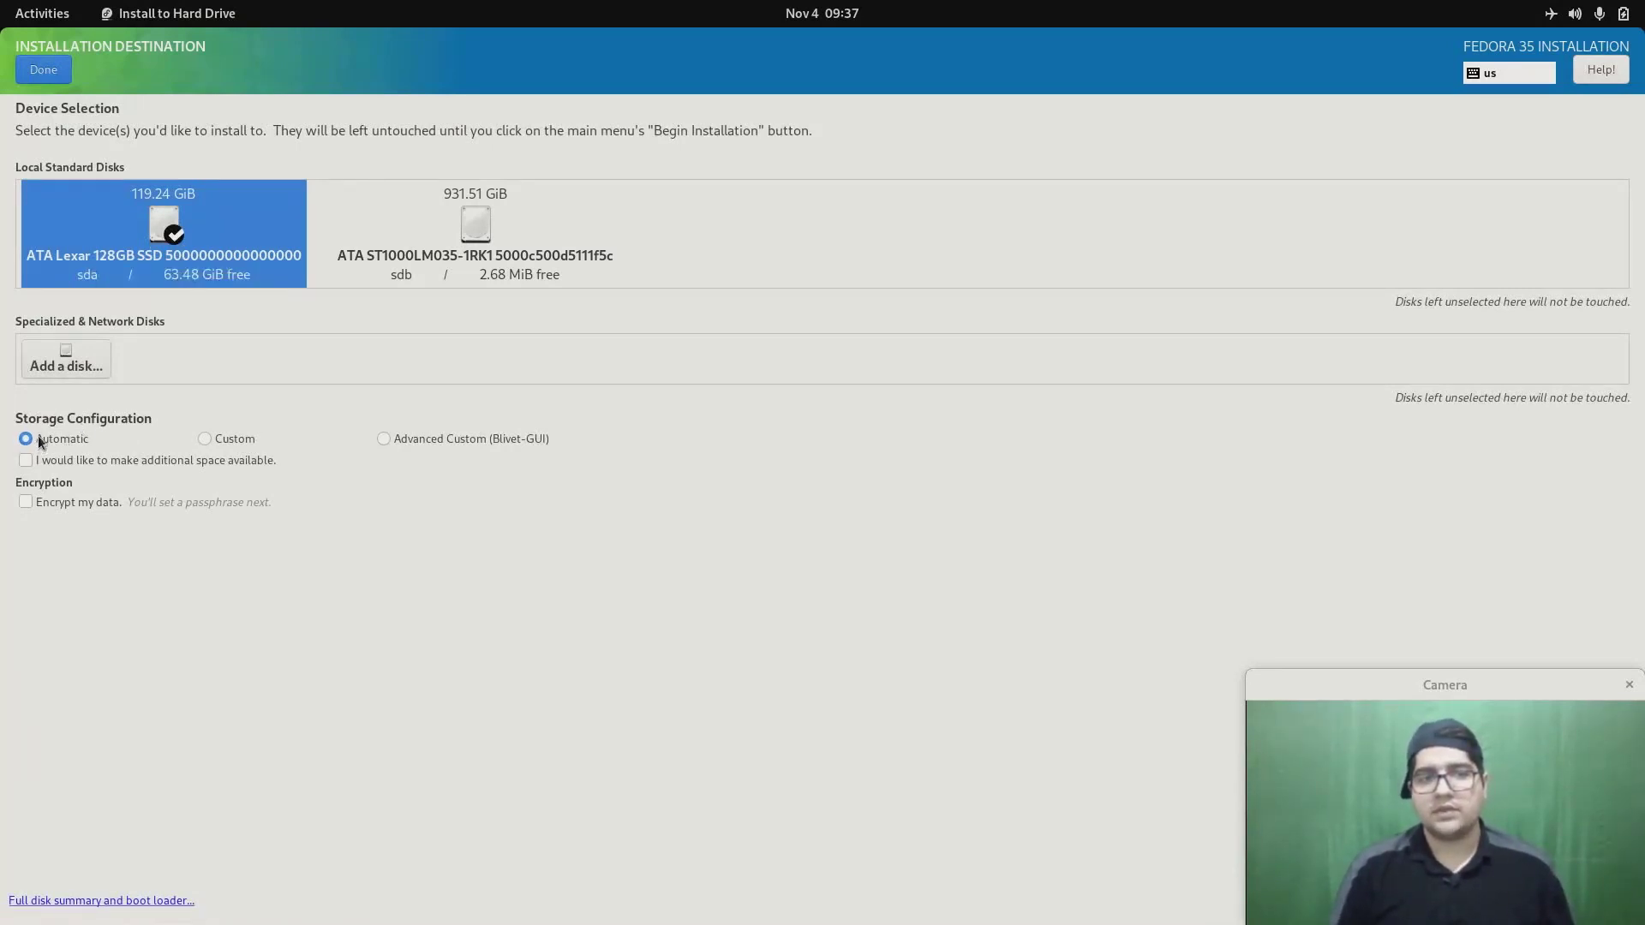
pyautogui.click(514, 438)
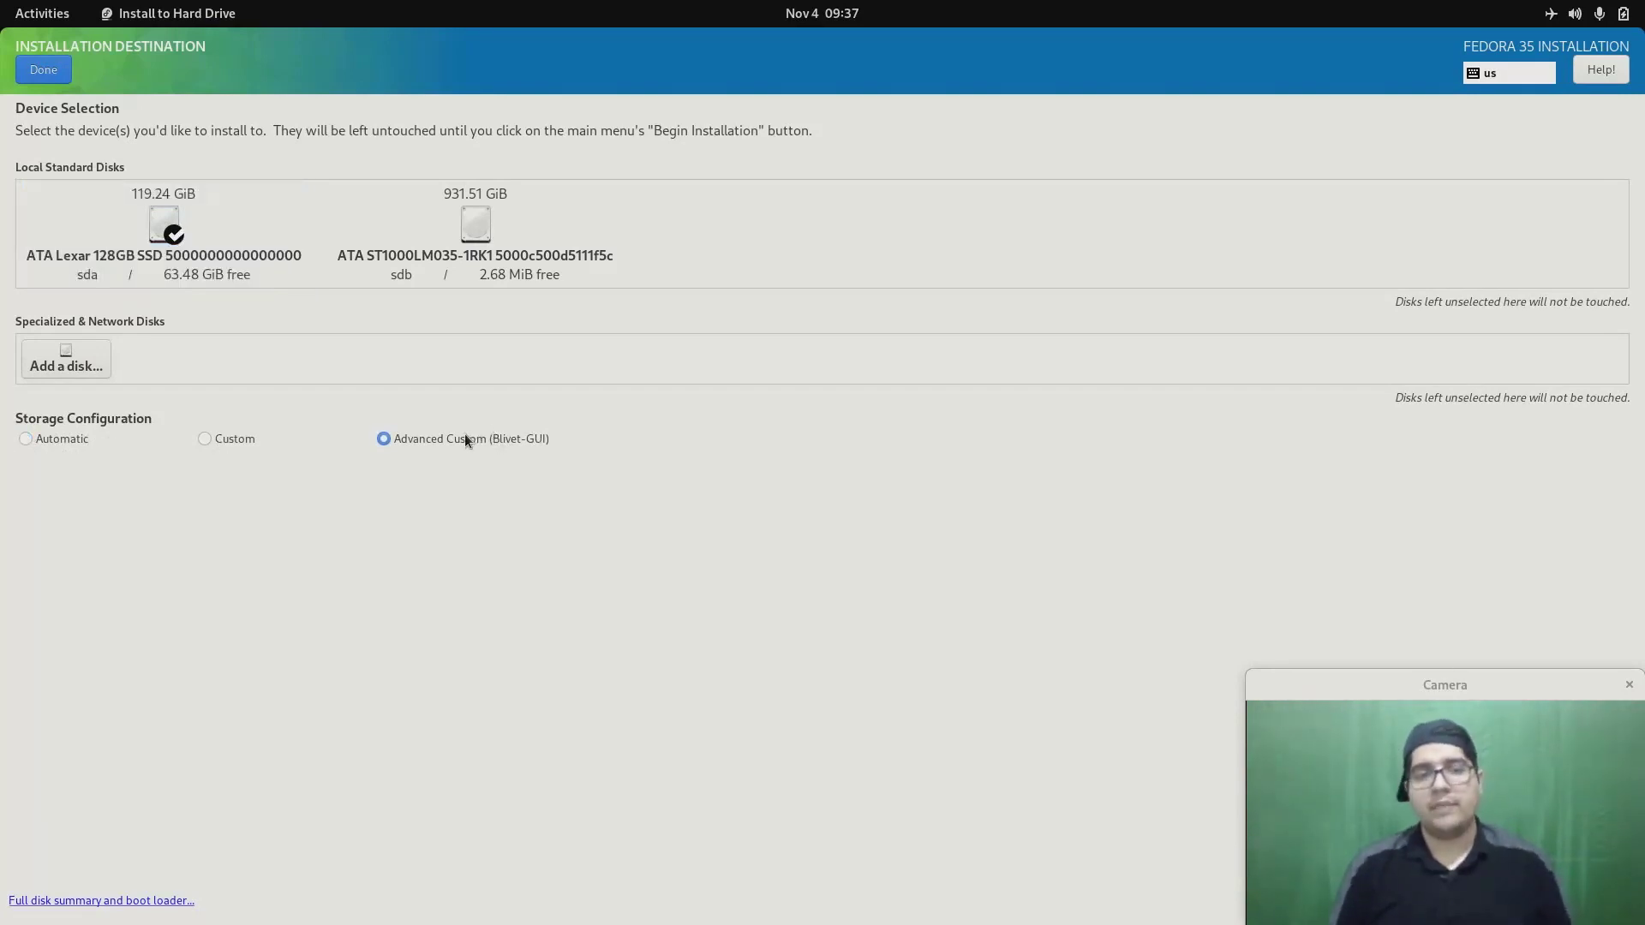
pyautogui.click(44, 70)
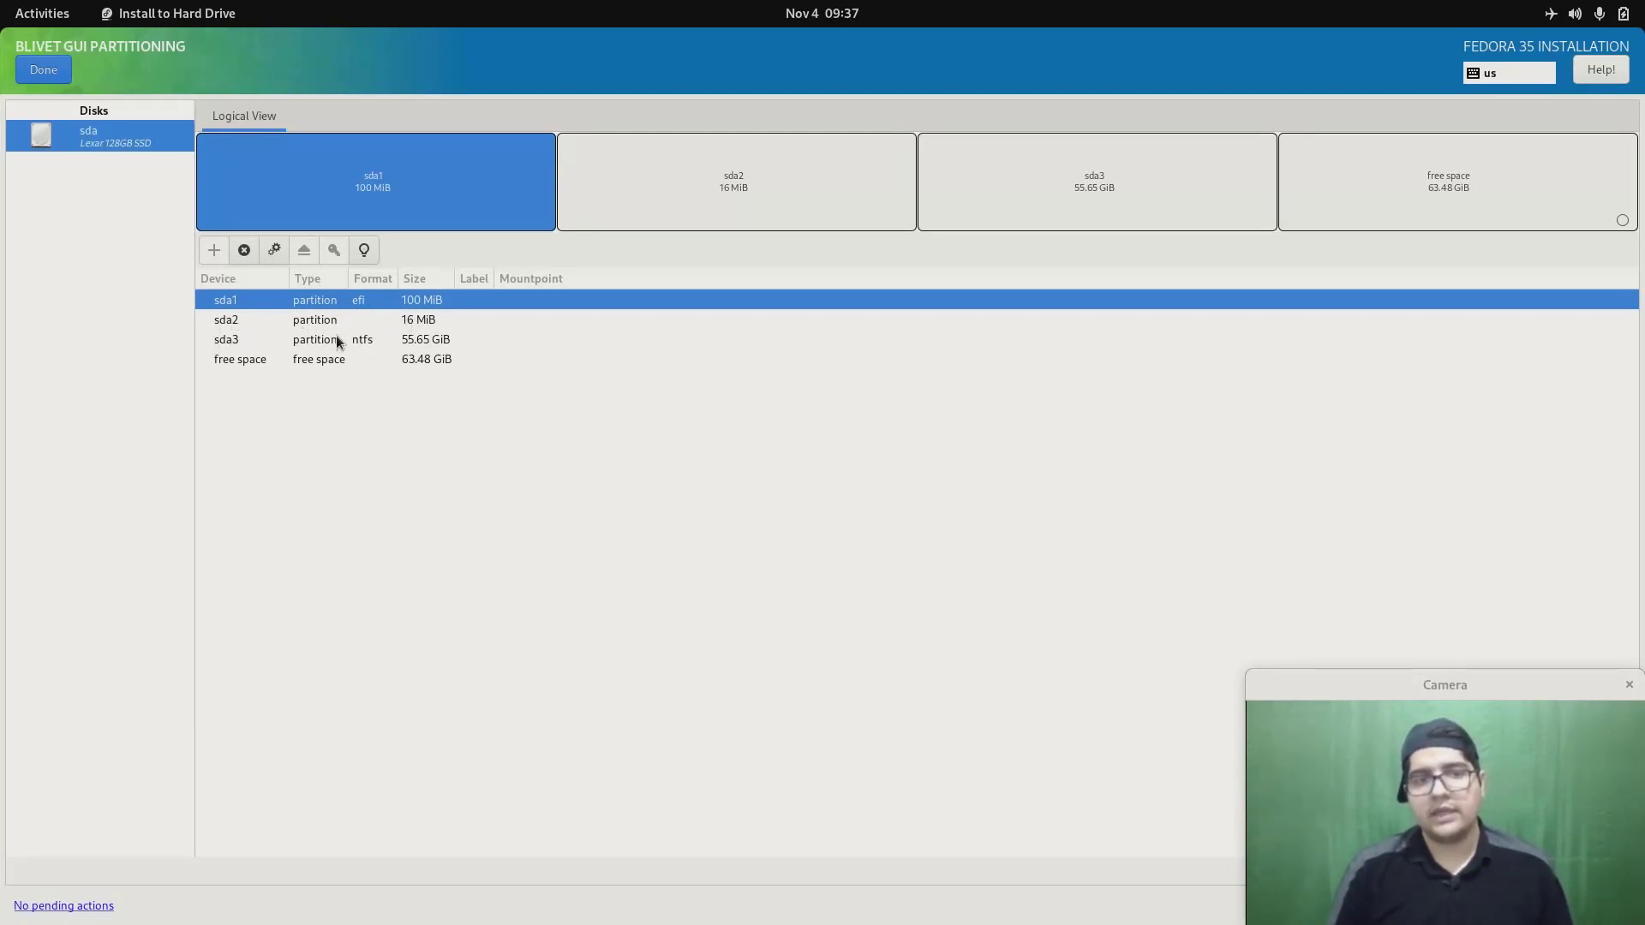
# - Create an ext4 partition with mountpoint / using all of the free space on sda, 63.5 GiB
pyautogui.click(397, 360)
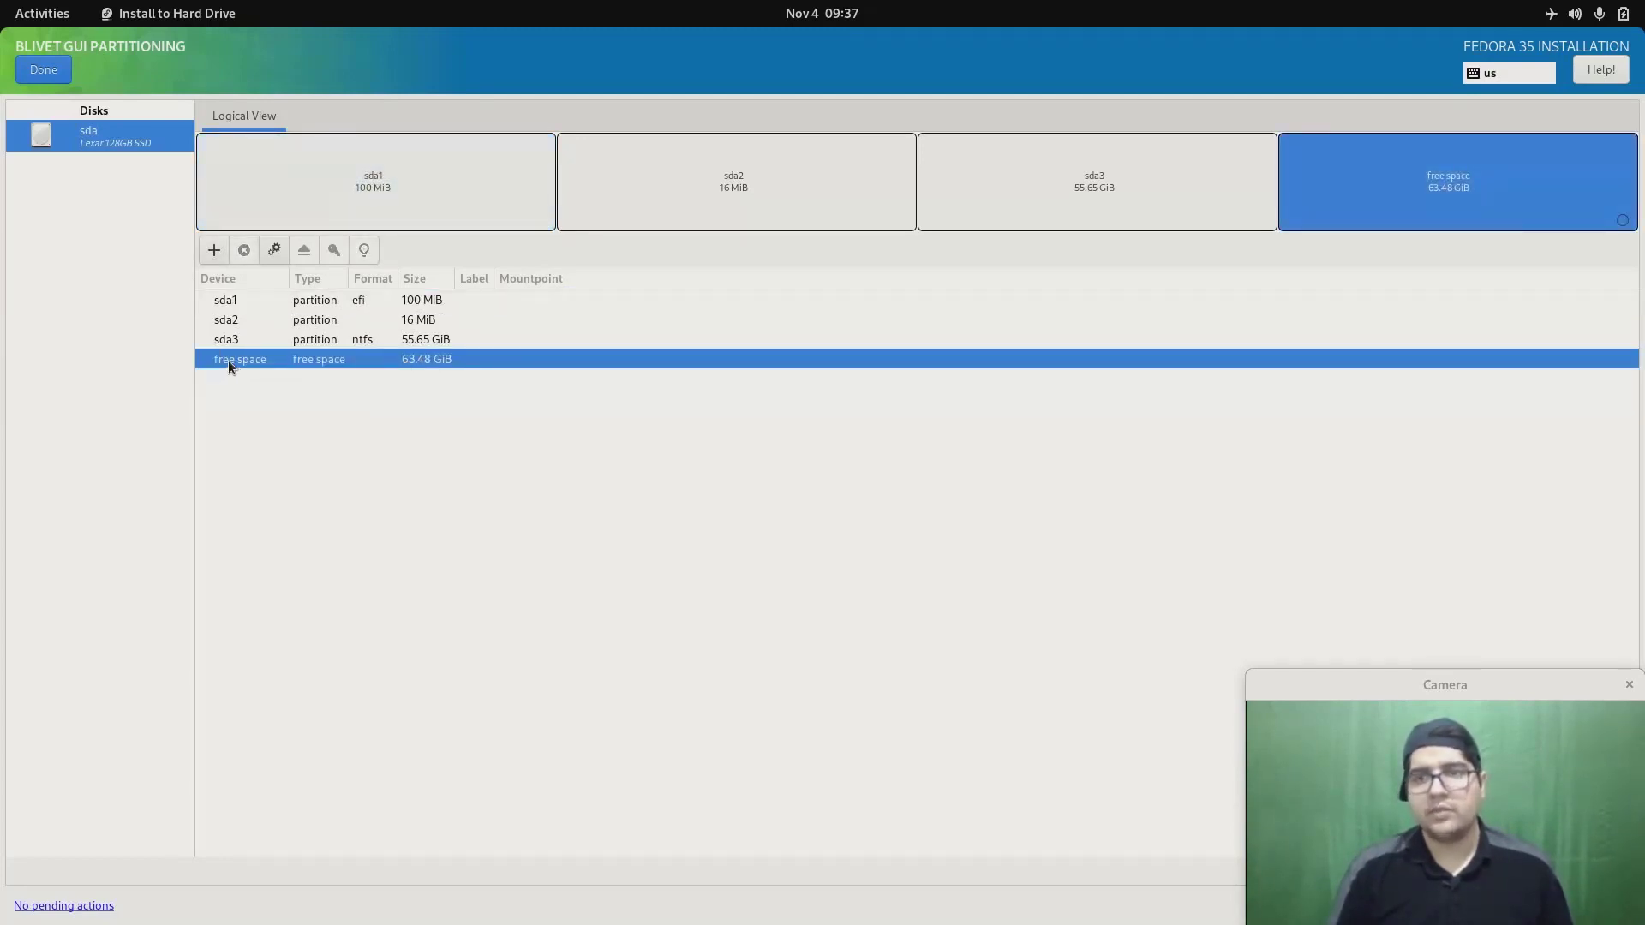
pyautogui.moveTo(1422, 706)
pyautogui.mouseDown()
pyautogui.moveTo(1035, 648)
pyautogui.moveTo(1416, 667)
pyautogui.moveTo(1196, 671)
pyautogui.moveTo(1441, 685)
pyautogui.mouseUp()
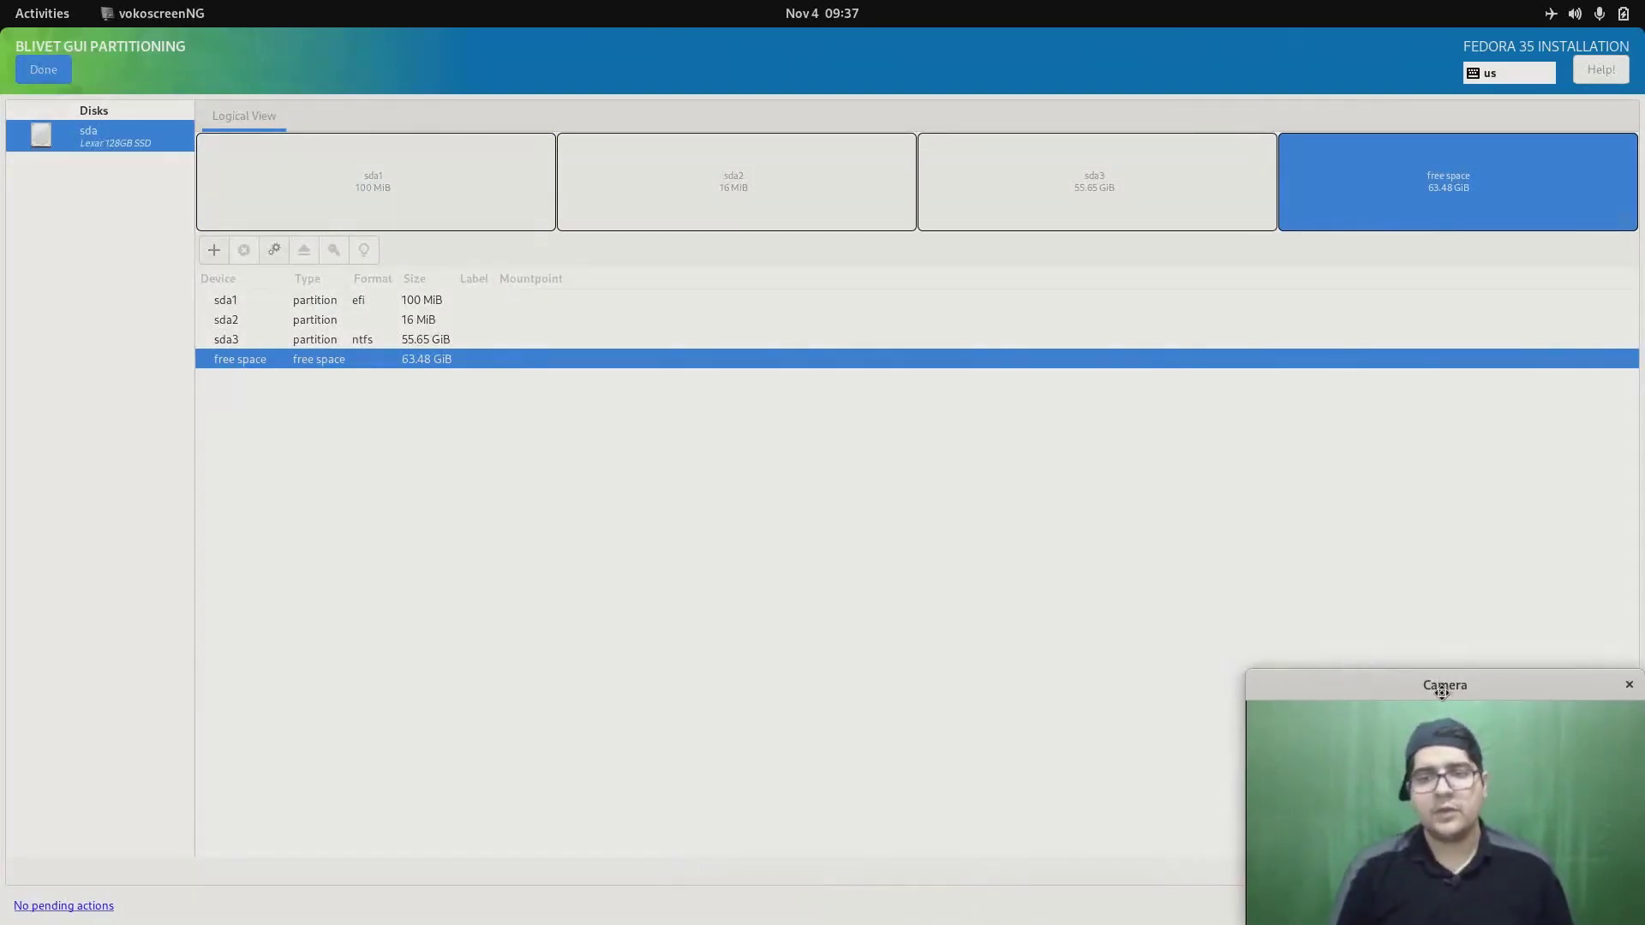
pyautogui.click(423, 360)
pyautogui.rightClick(423, 359)
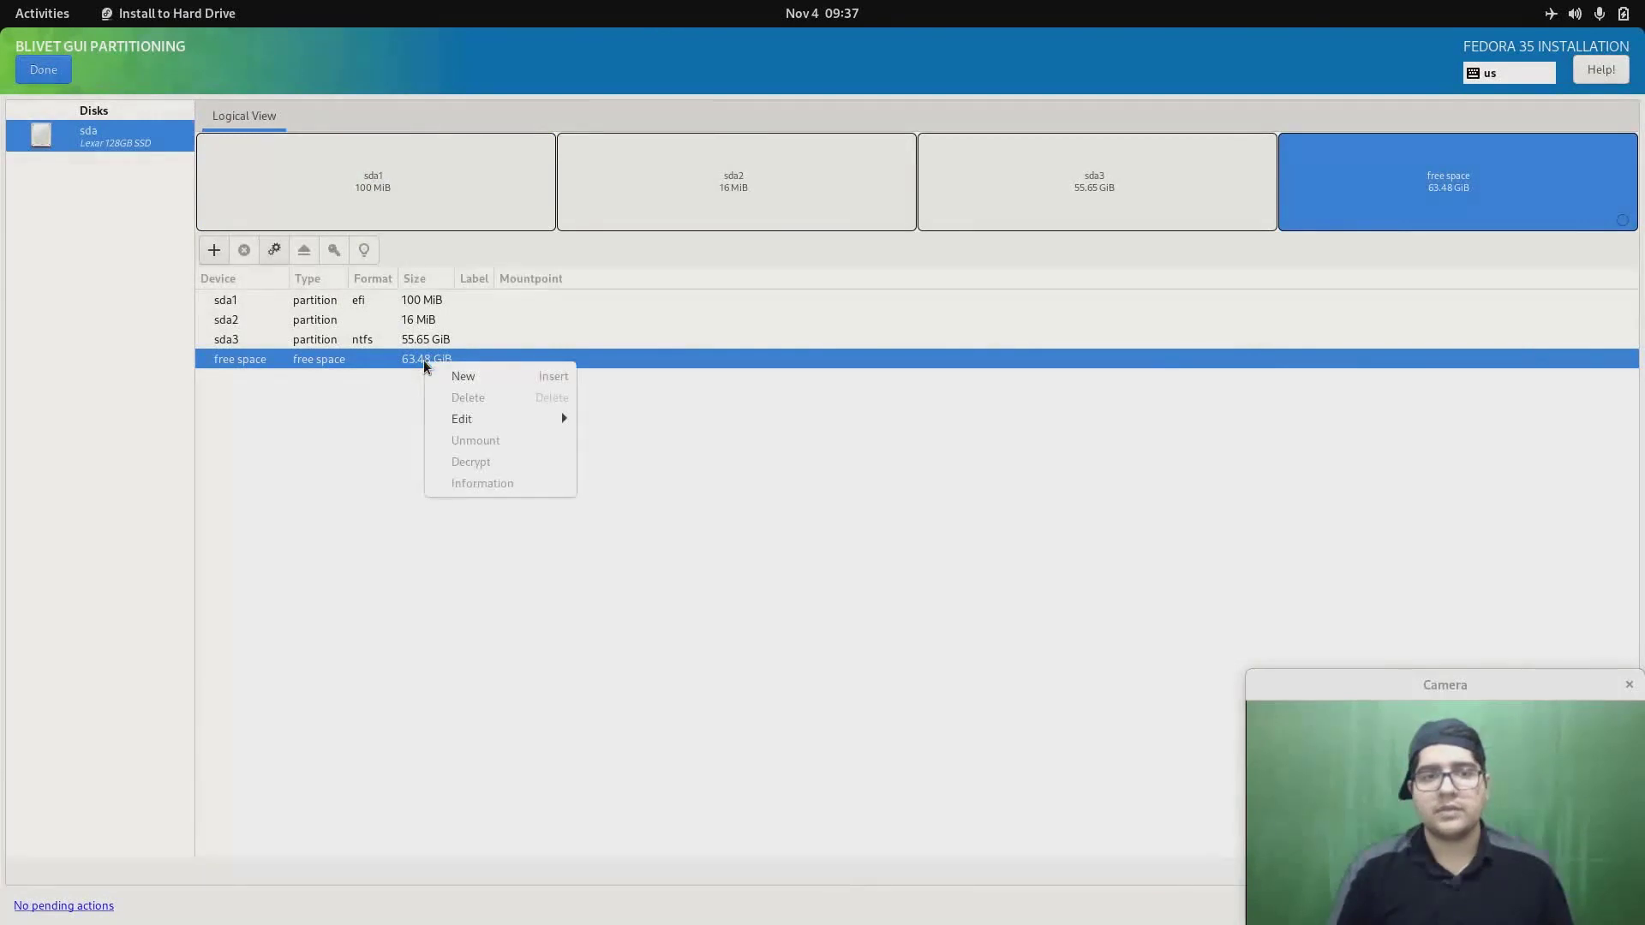
pyautogui.click(473, 379)
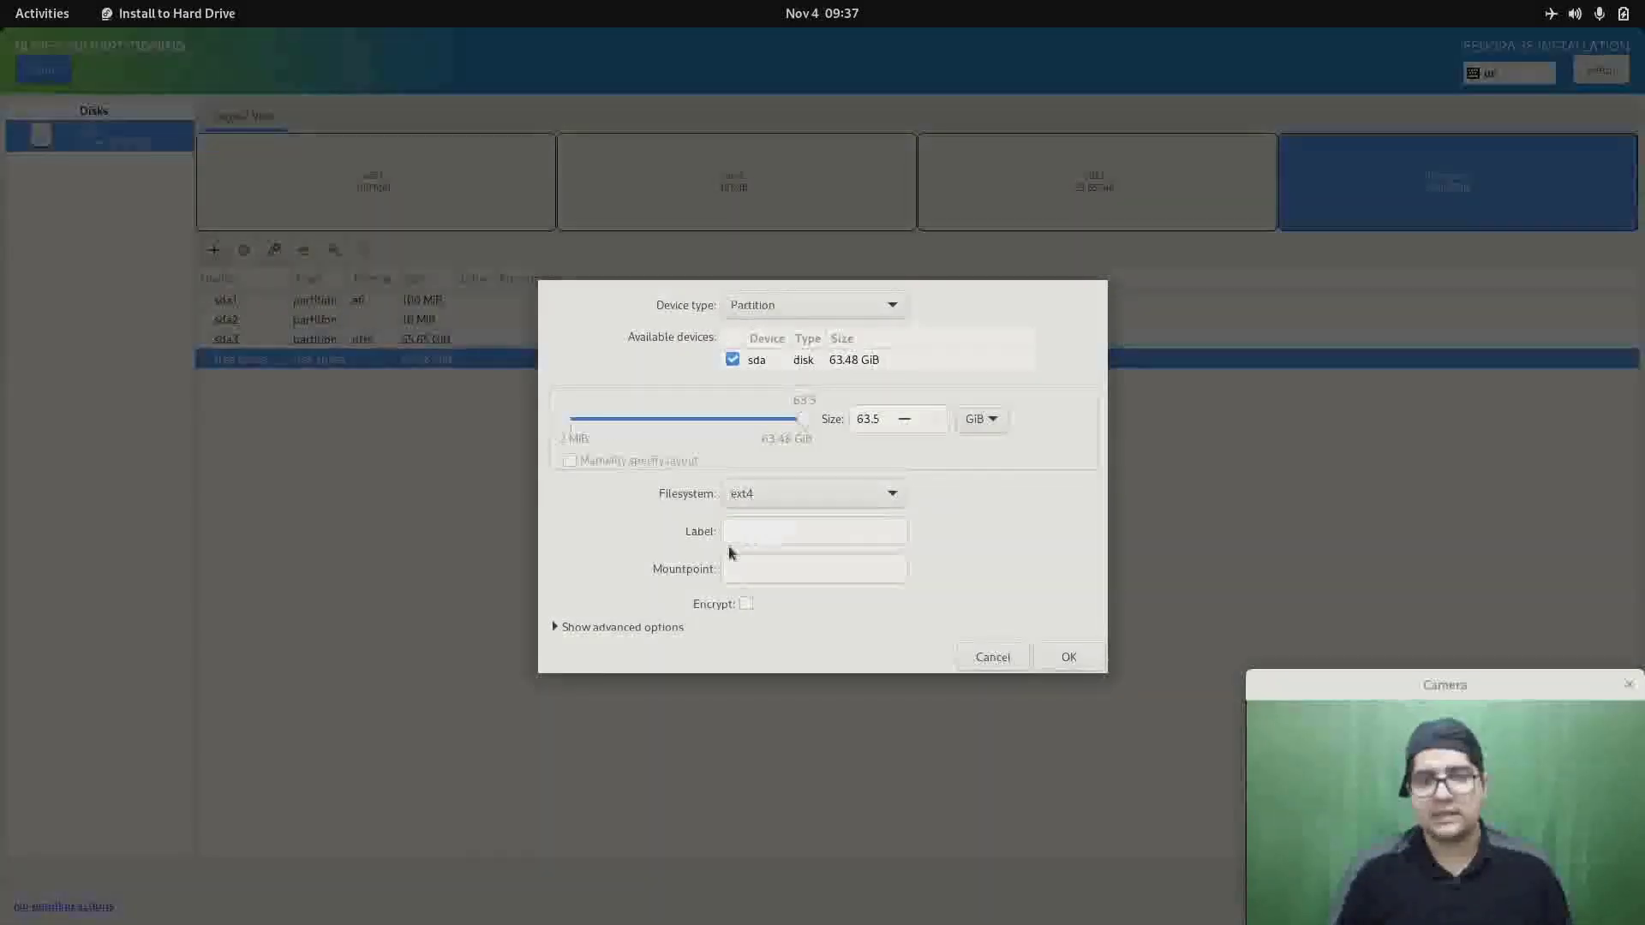
pyautogui.click(731, 564)
pyautogui.write('/')
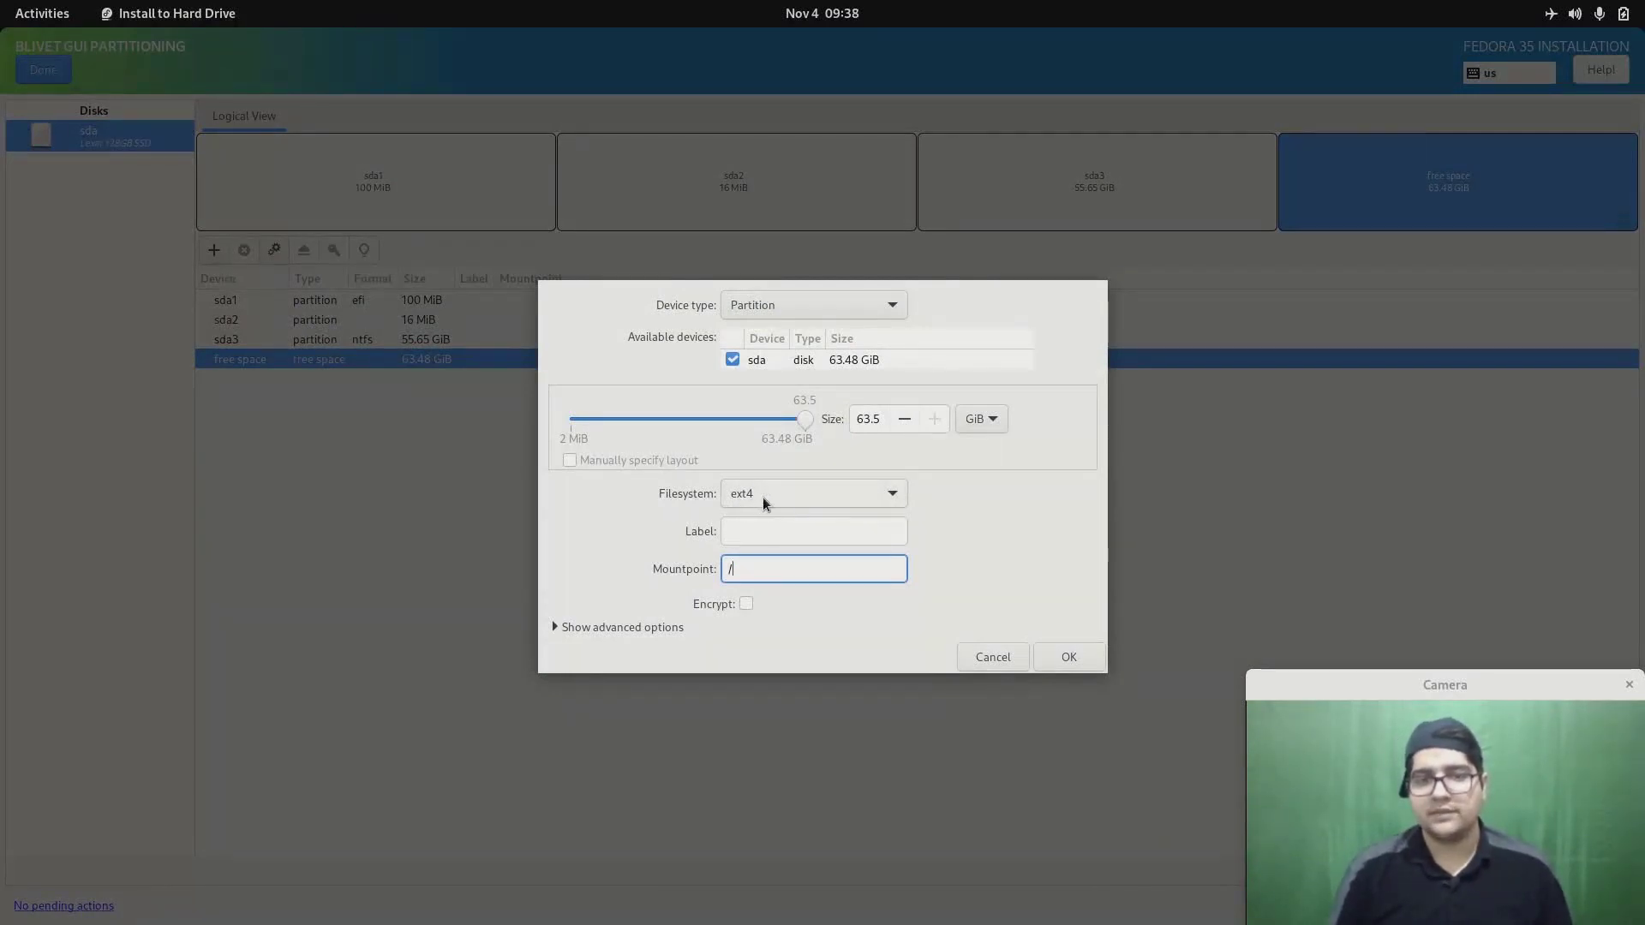
pyautogui.click(1089, 661)
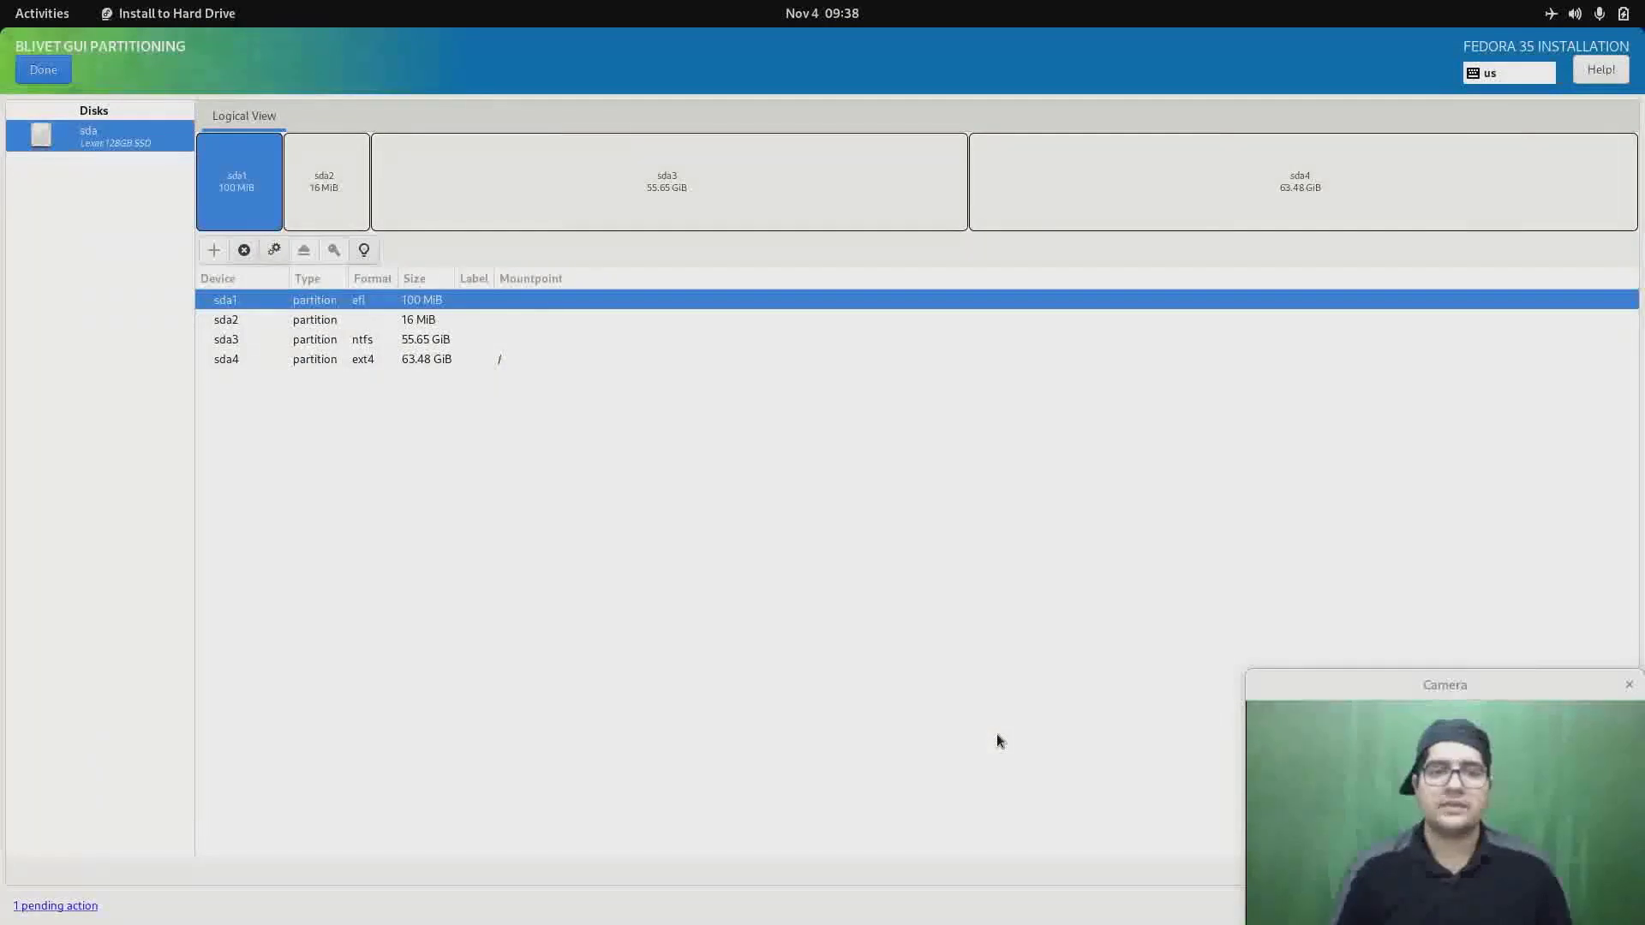
# - Finish the Blivet-GUI partitioning despite the storage check error and accept the summarized changes for sda4
pyautogui.click(479, 359)
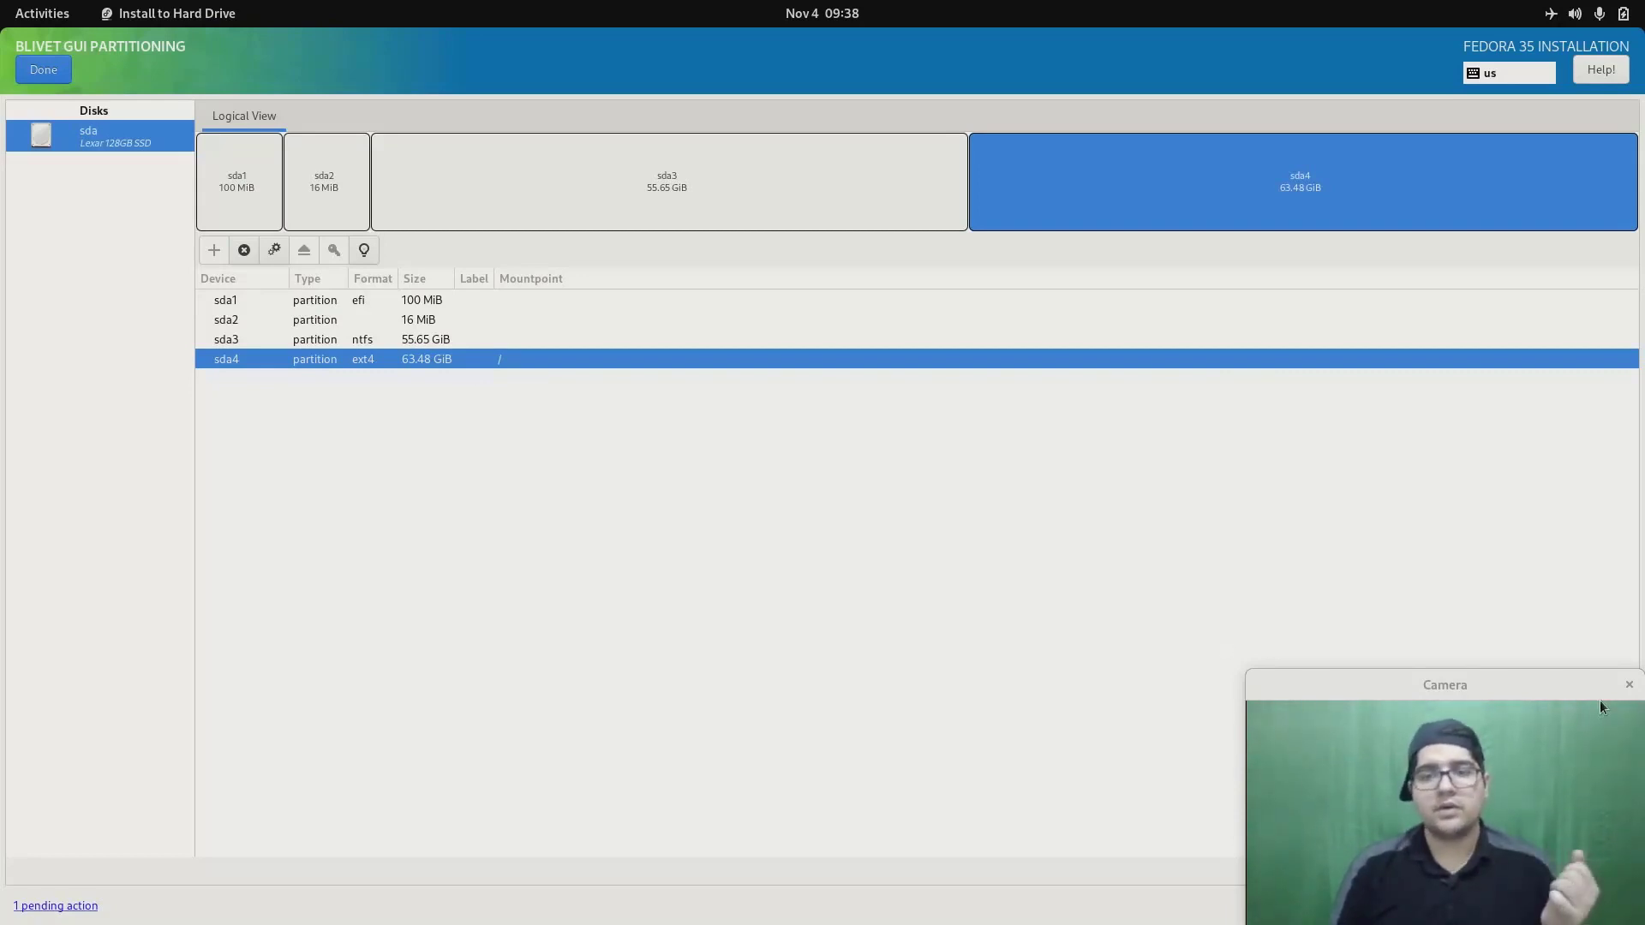
pyautogui.moveTo(1550, 686)
pyautogui.mouseDown()
pyautogui.moveTo(1191, 685)
pyautogui.moveTo(1573, 693)
pyautogui.mouseUp()
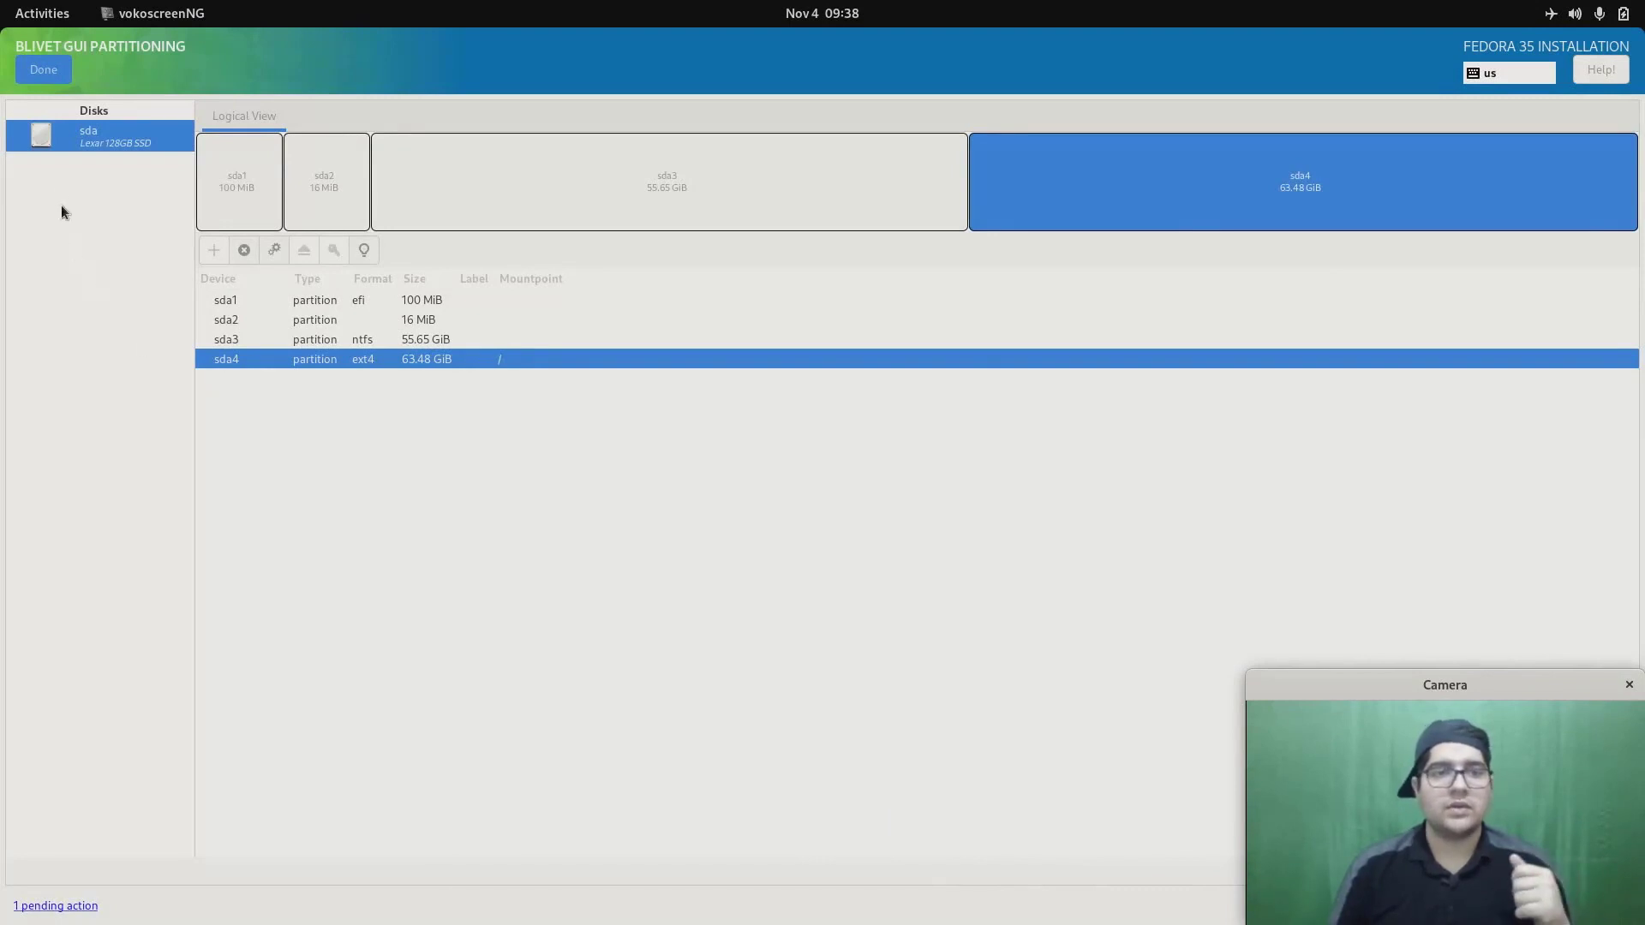
pyautogui.click(41, 70)
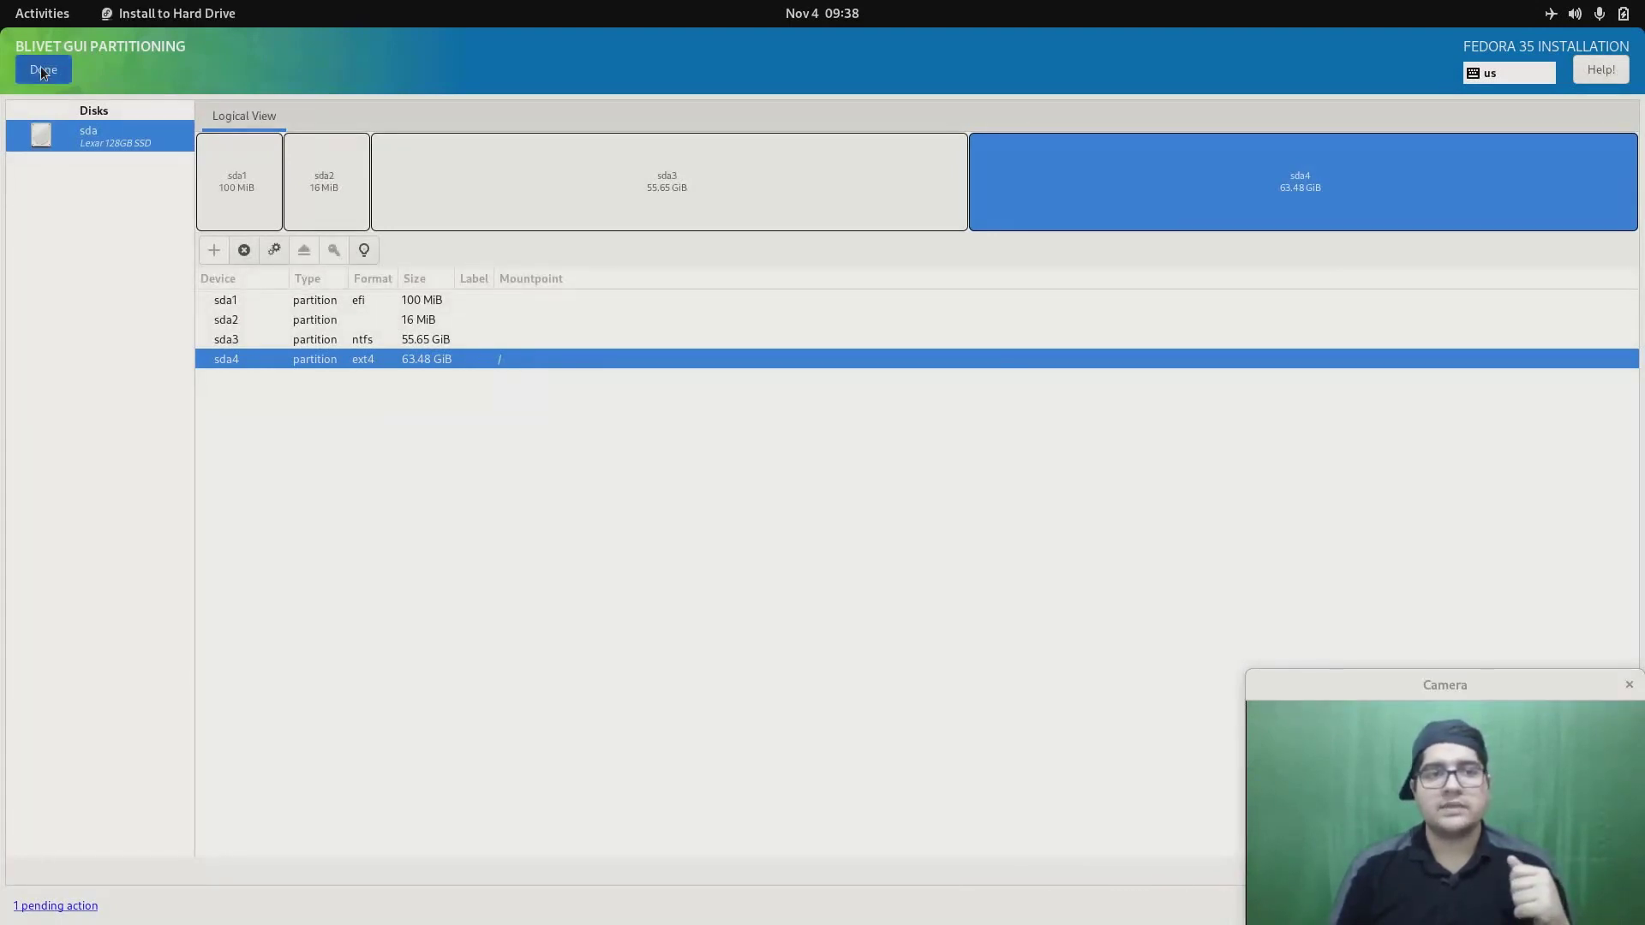
pyautogui.moveTo(1417, 689); pyautogui.dragTo(1184, 496)
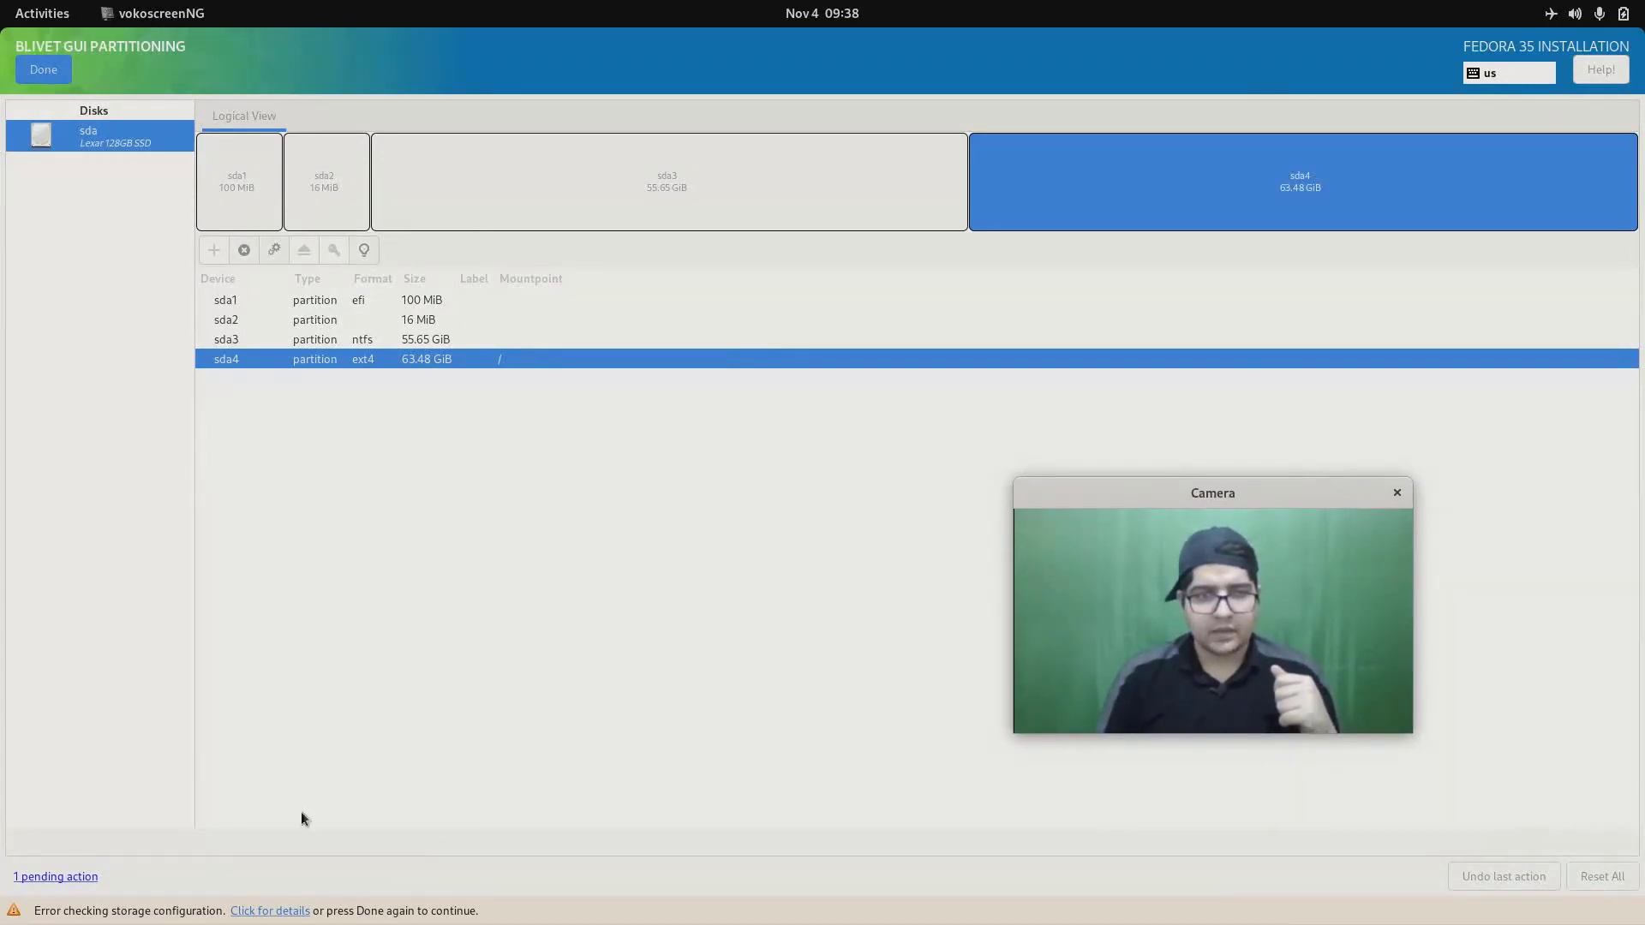
pyautogui.click(43, 69)
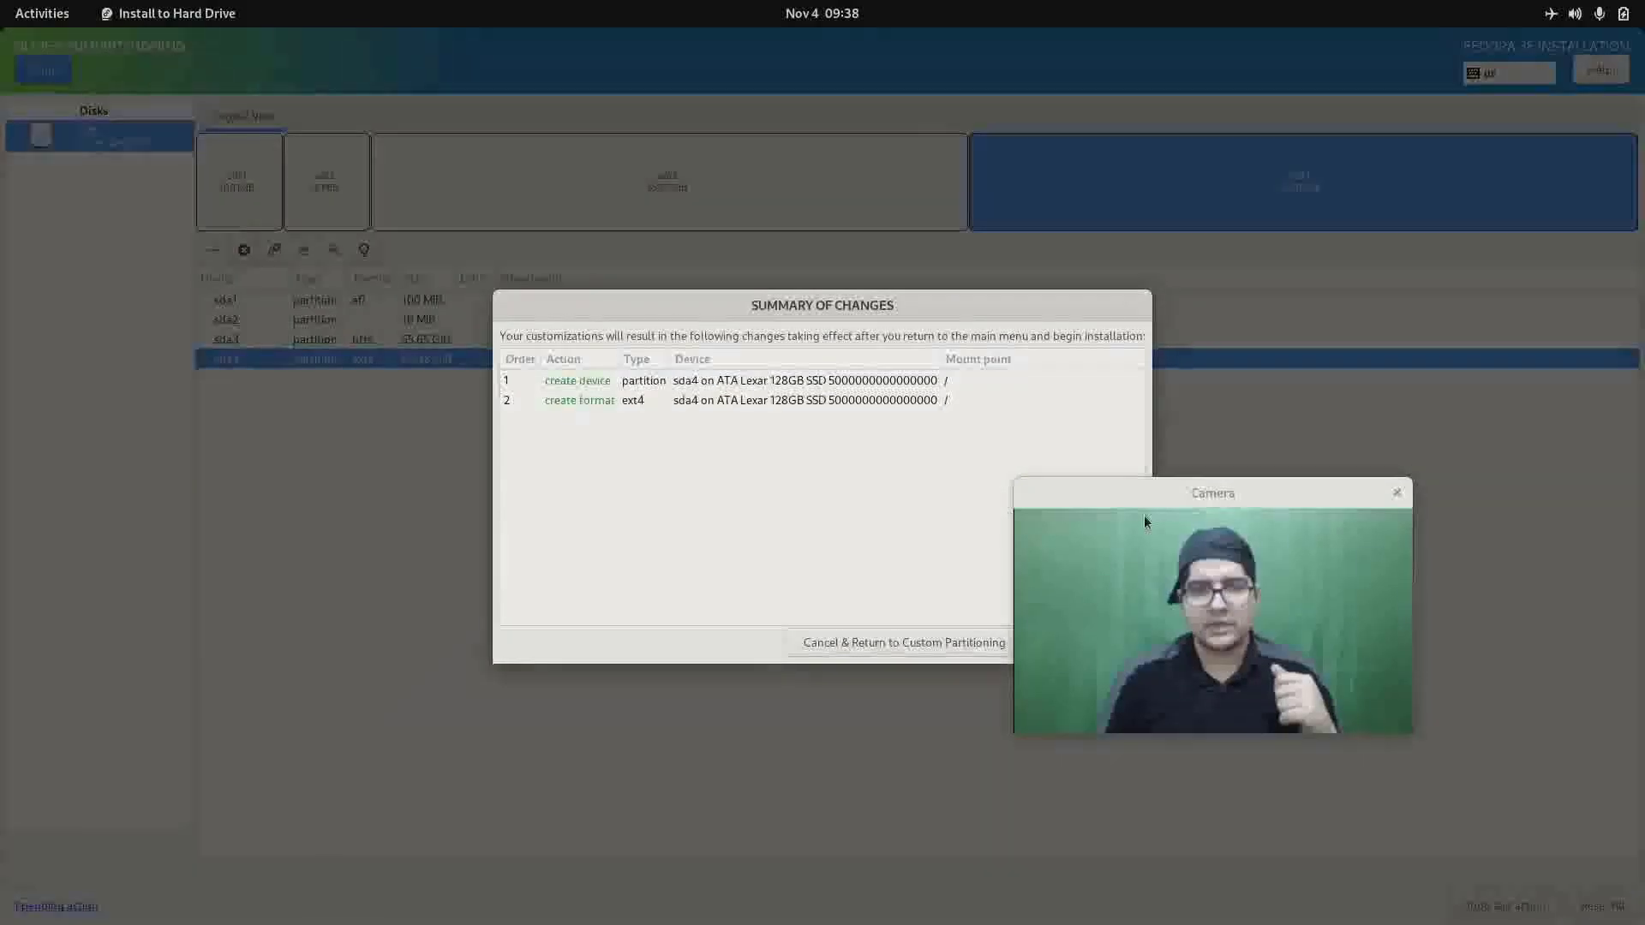
pyautogui.moveTo(1112, 489); pyautogui.dragTo(1347, 455)
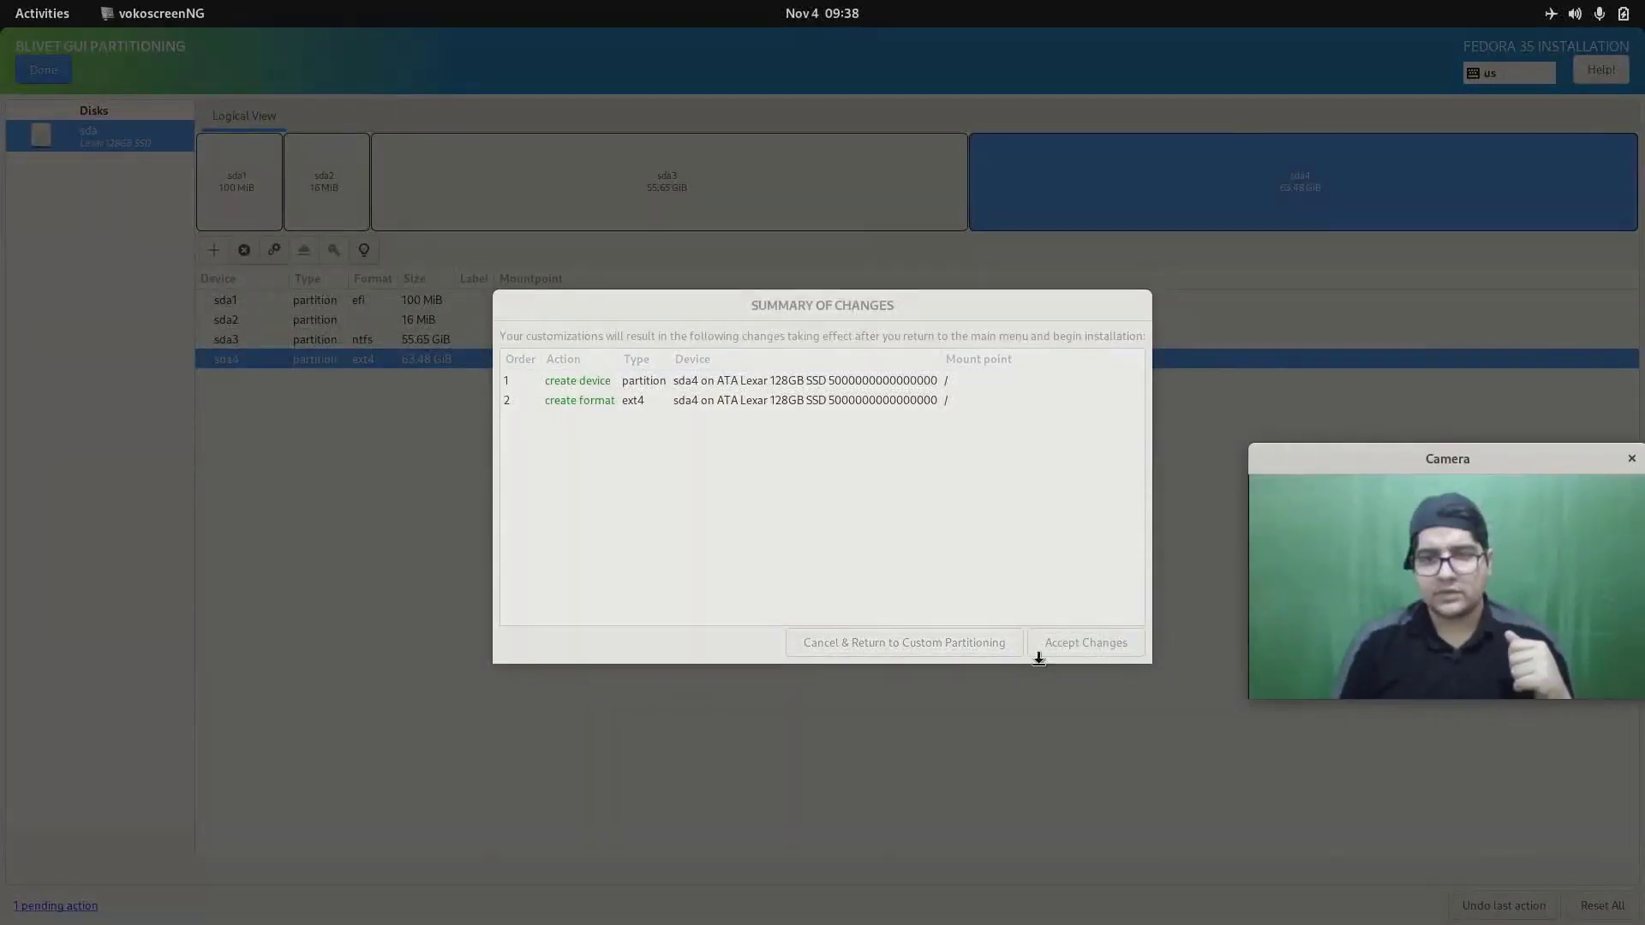
pyautogui.click(1021, 602)
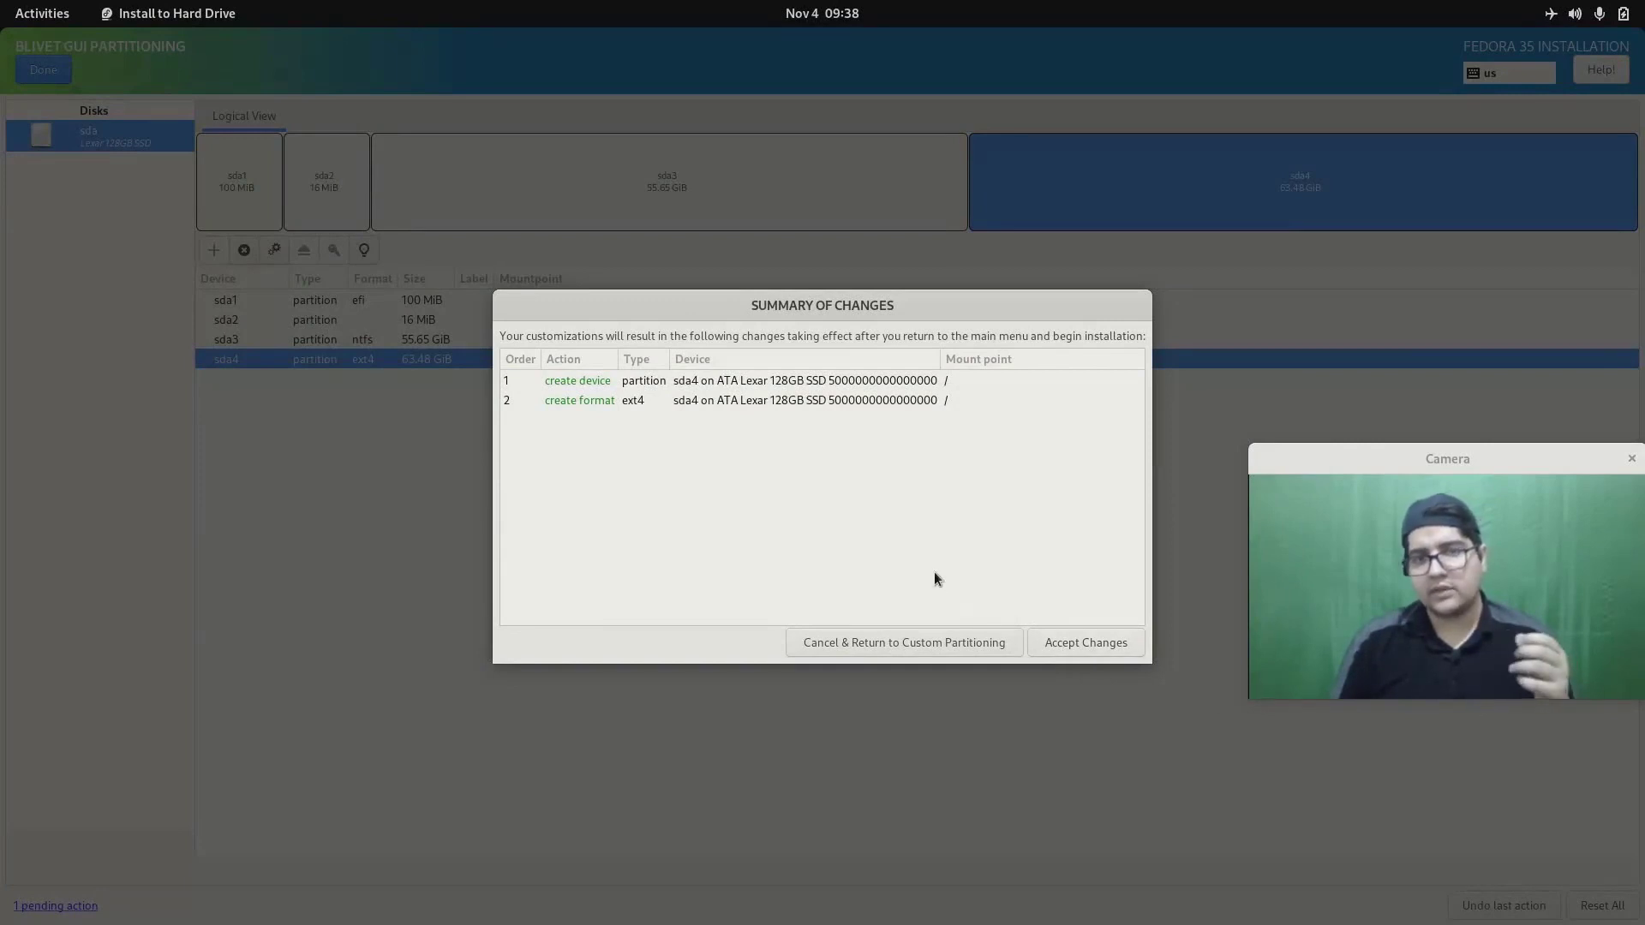
pyautogui.click(1079, 646)
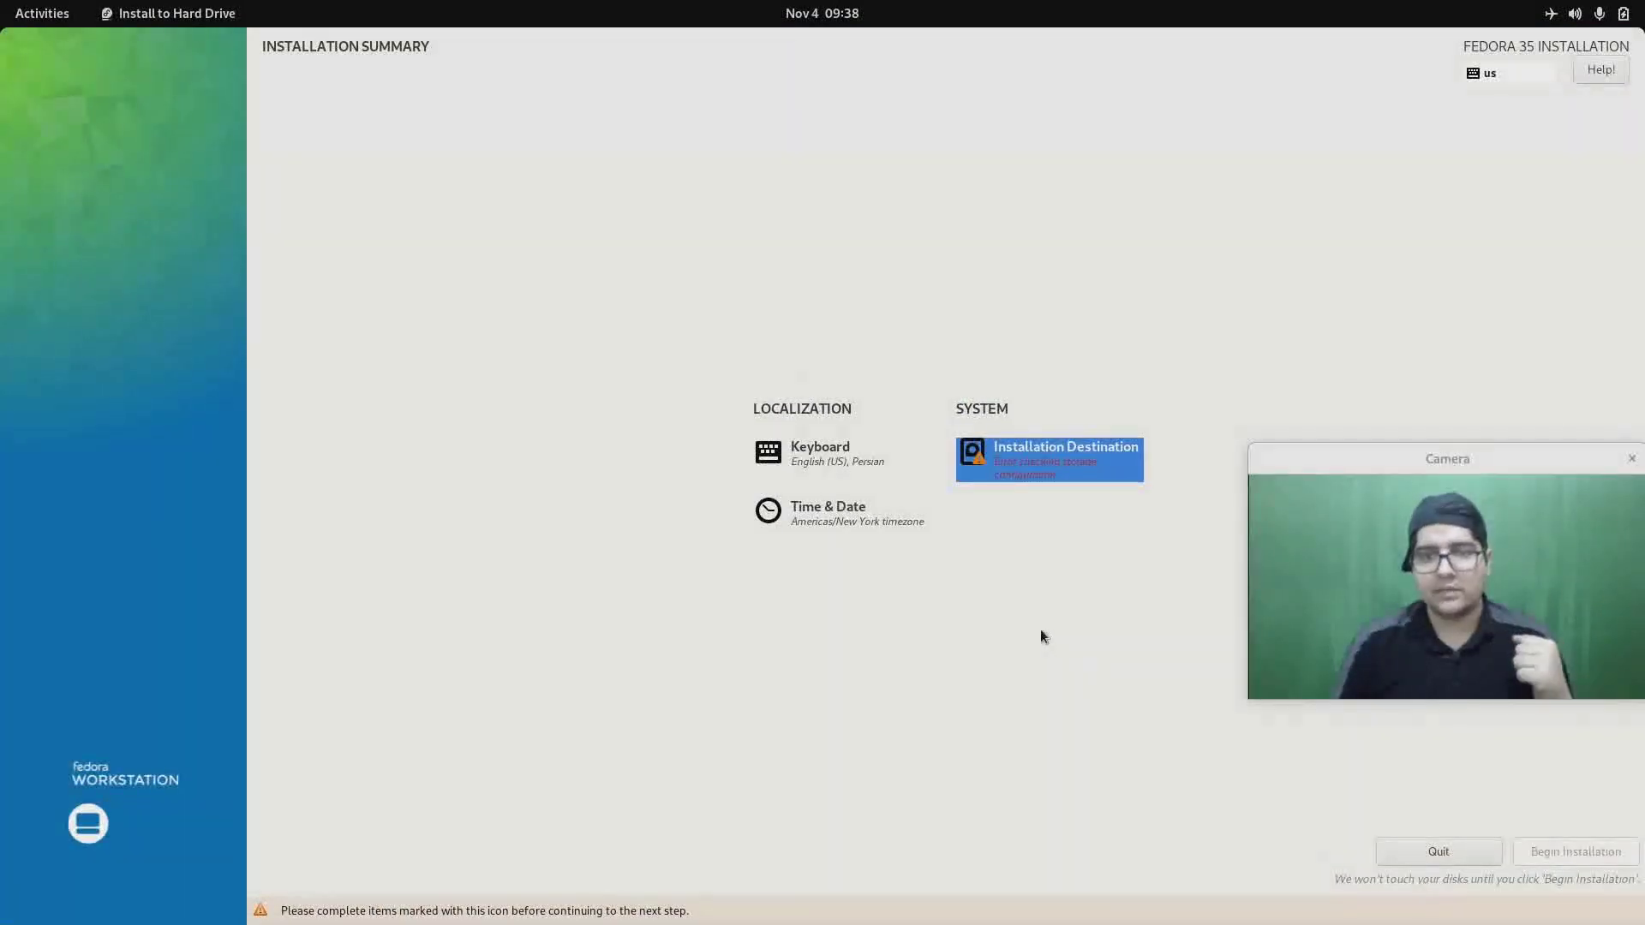
# - Set the time zone to region Europe, city Istanbul, and return to the installation summary
pyautogui.click(854, 529)
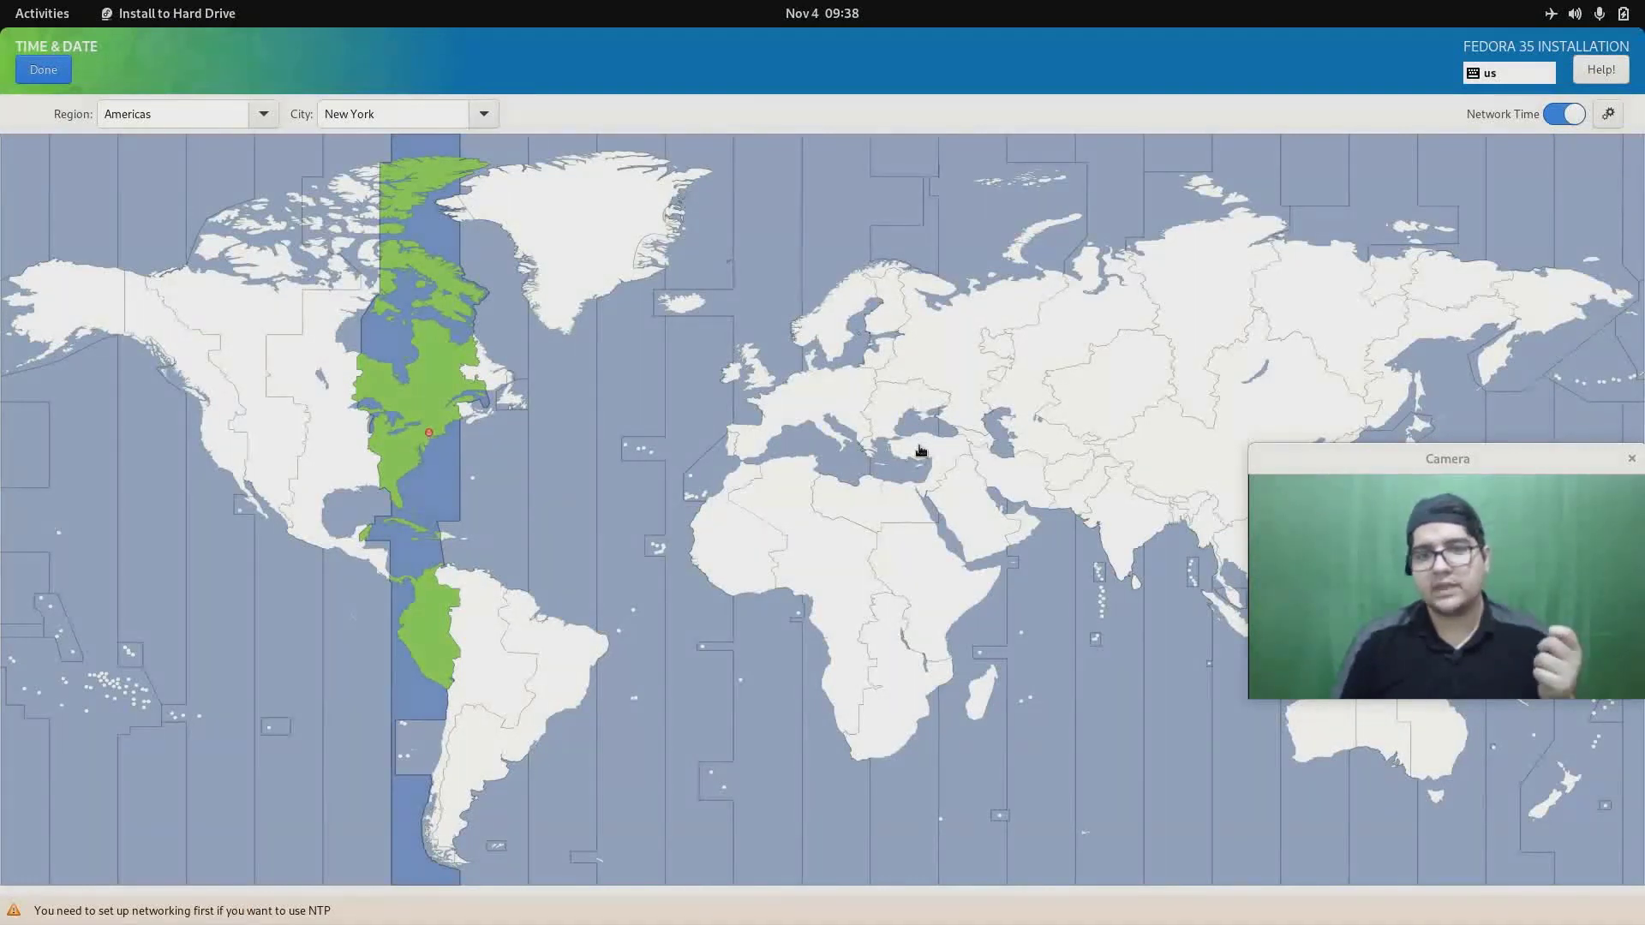
pyautogui.click(921, 452)
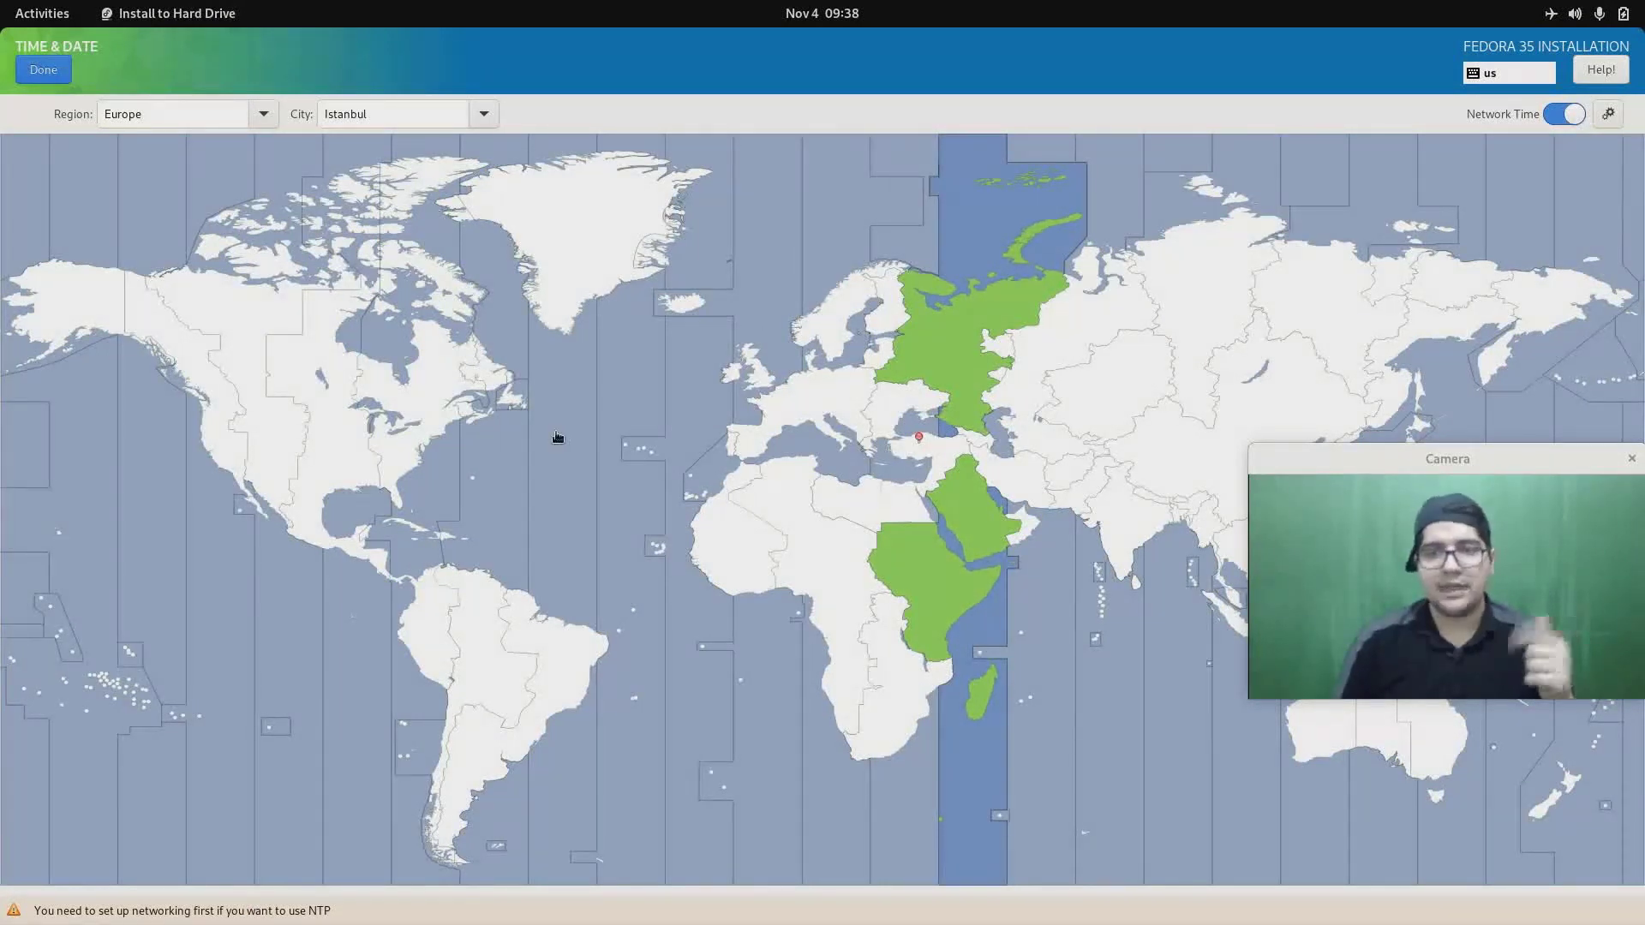
pyautogui.click(1571, 454)
pyautogui.moveTo(1571, 455); pyautogui.dragTo(1574, 681)
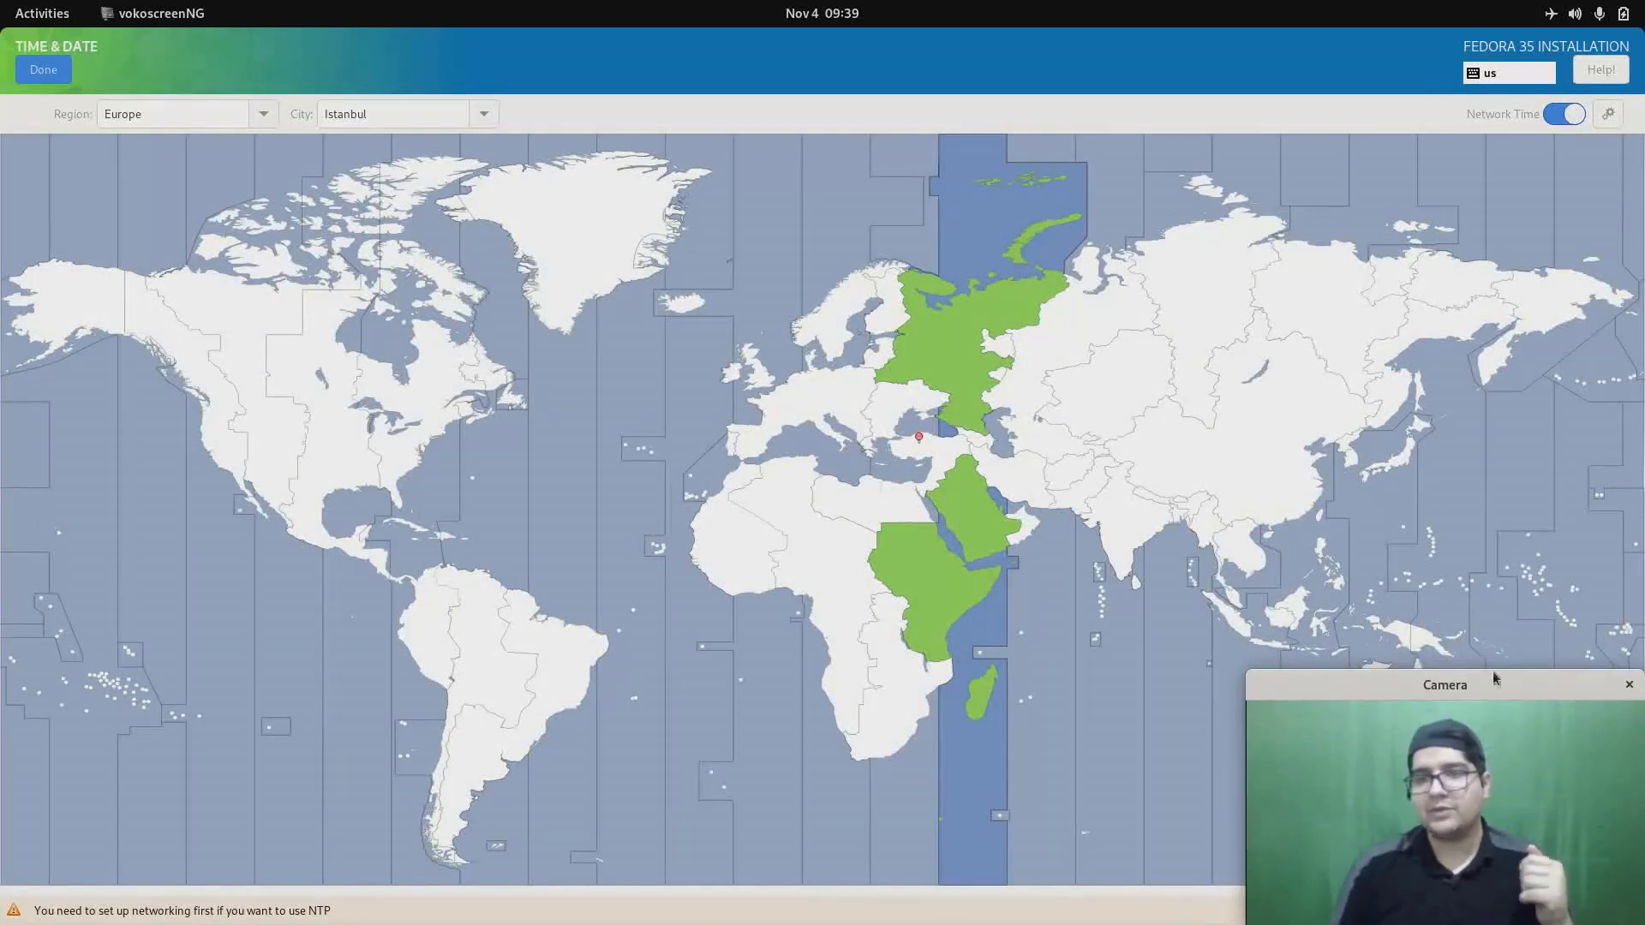
pyautogui.click(43, 70)
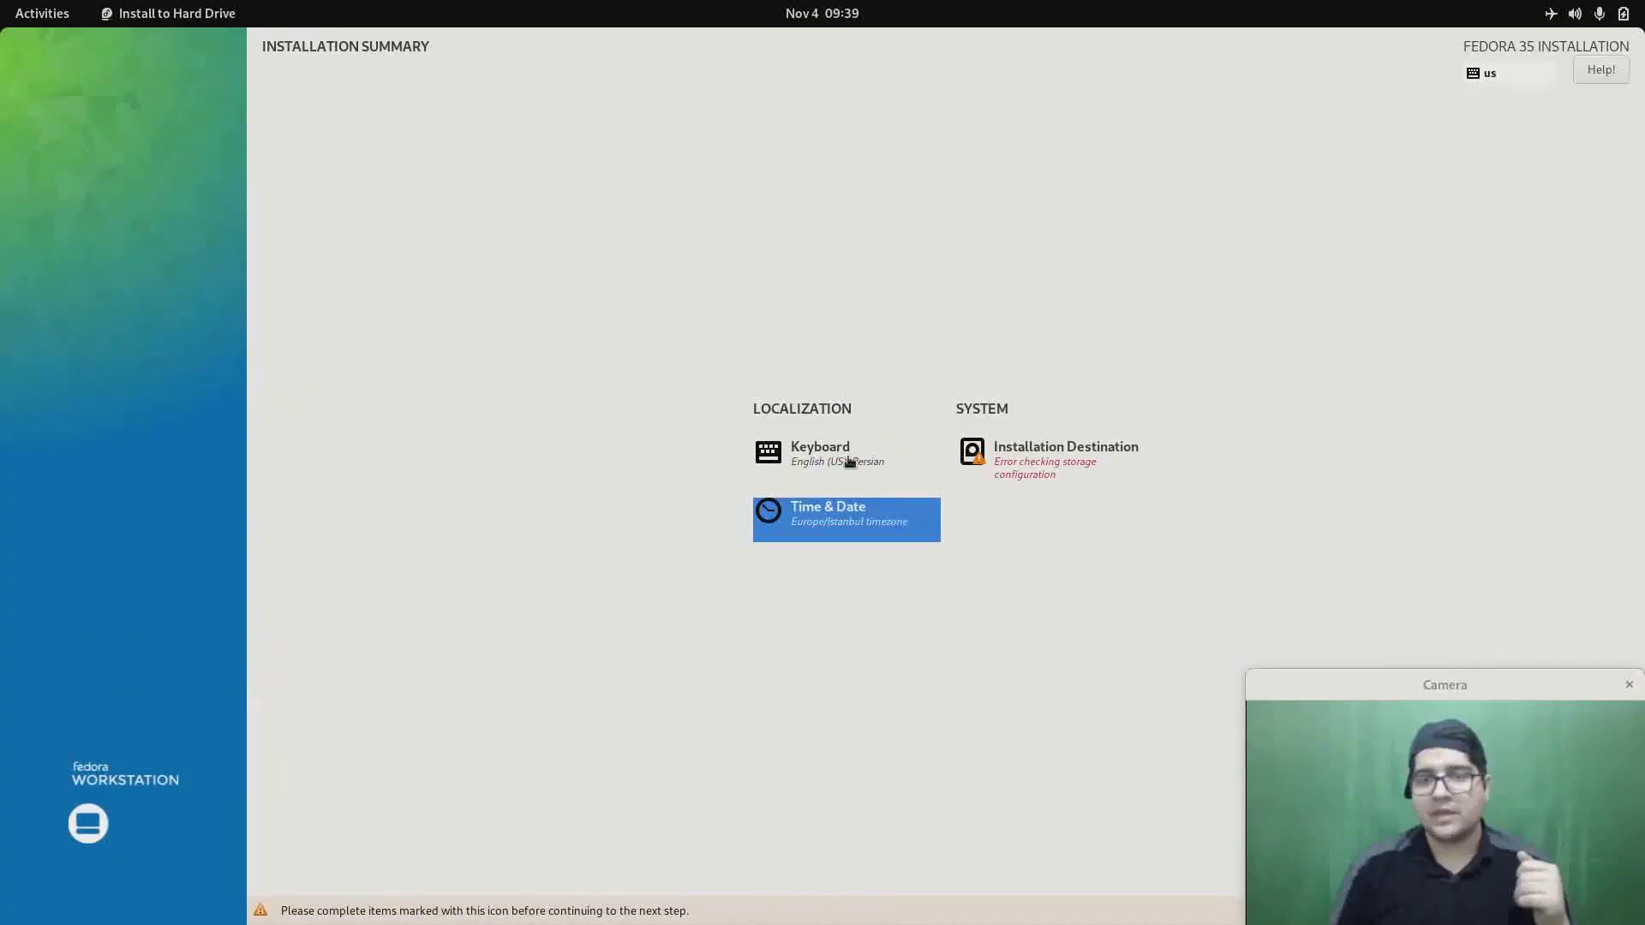
# - Reopen the installation destination, reselect the Lexar 128GB SSD, and proceed to Advanced Custom (Blivet-GUI) partitioning
pyautogui.moveTo(1398, 686); pyautogui.dragTo(671, 626)
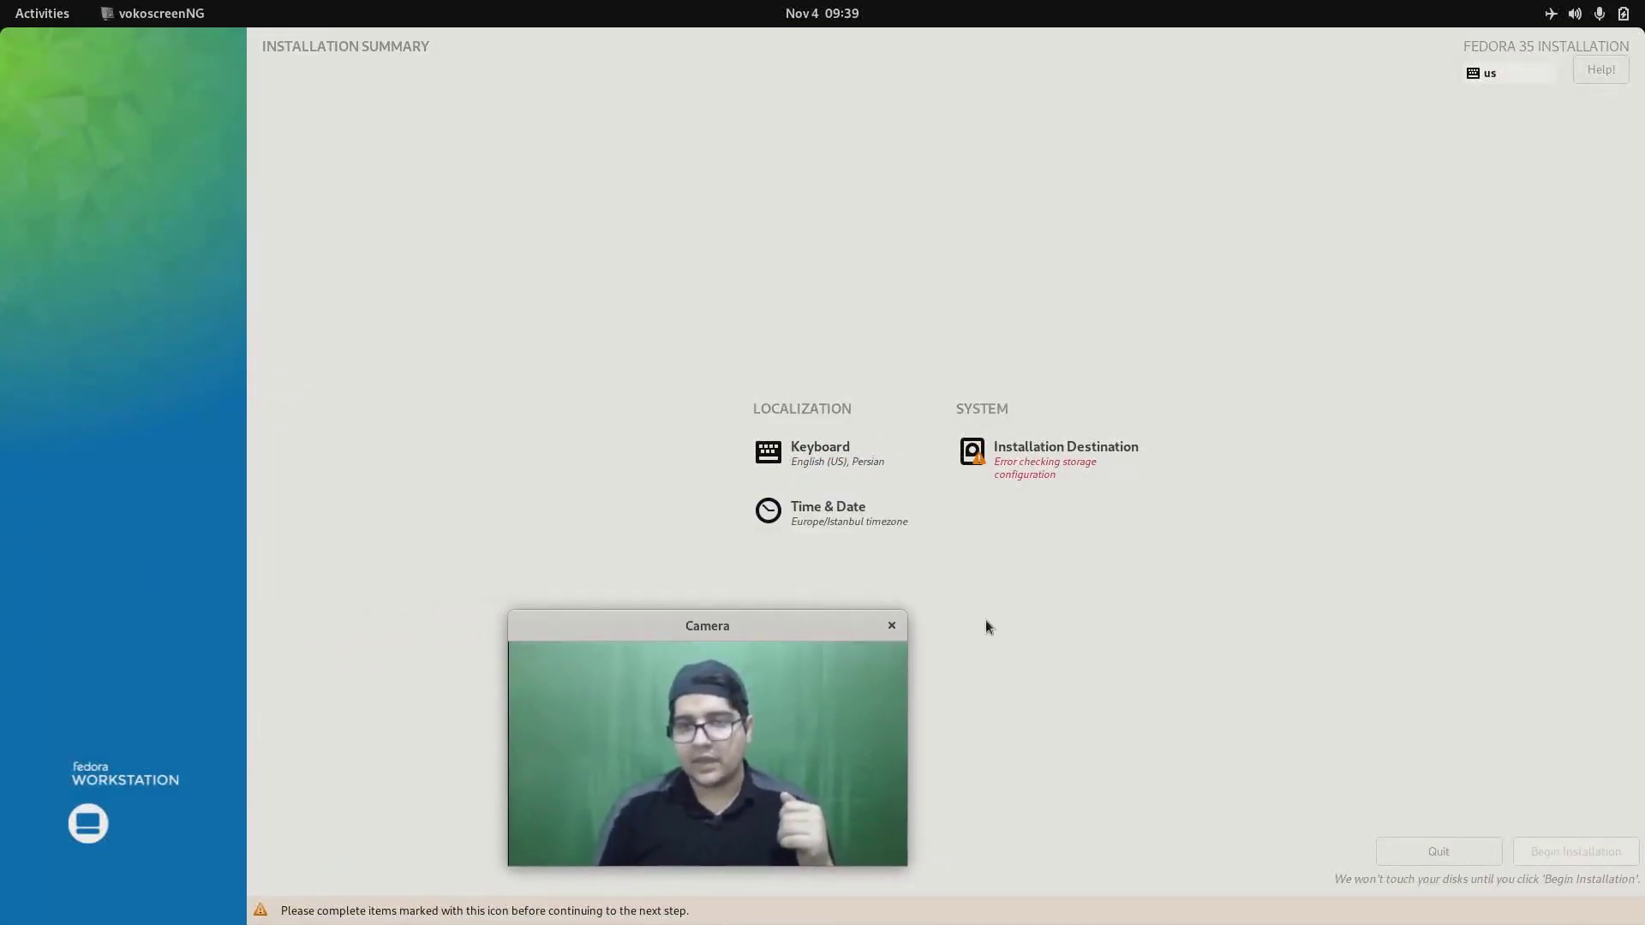
pyautogui.click(1101, 470)
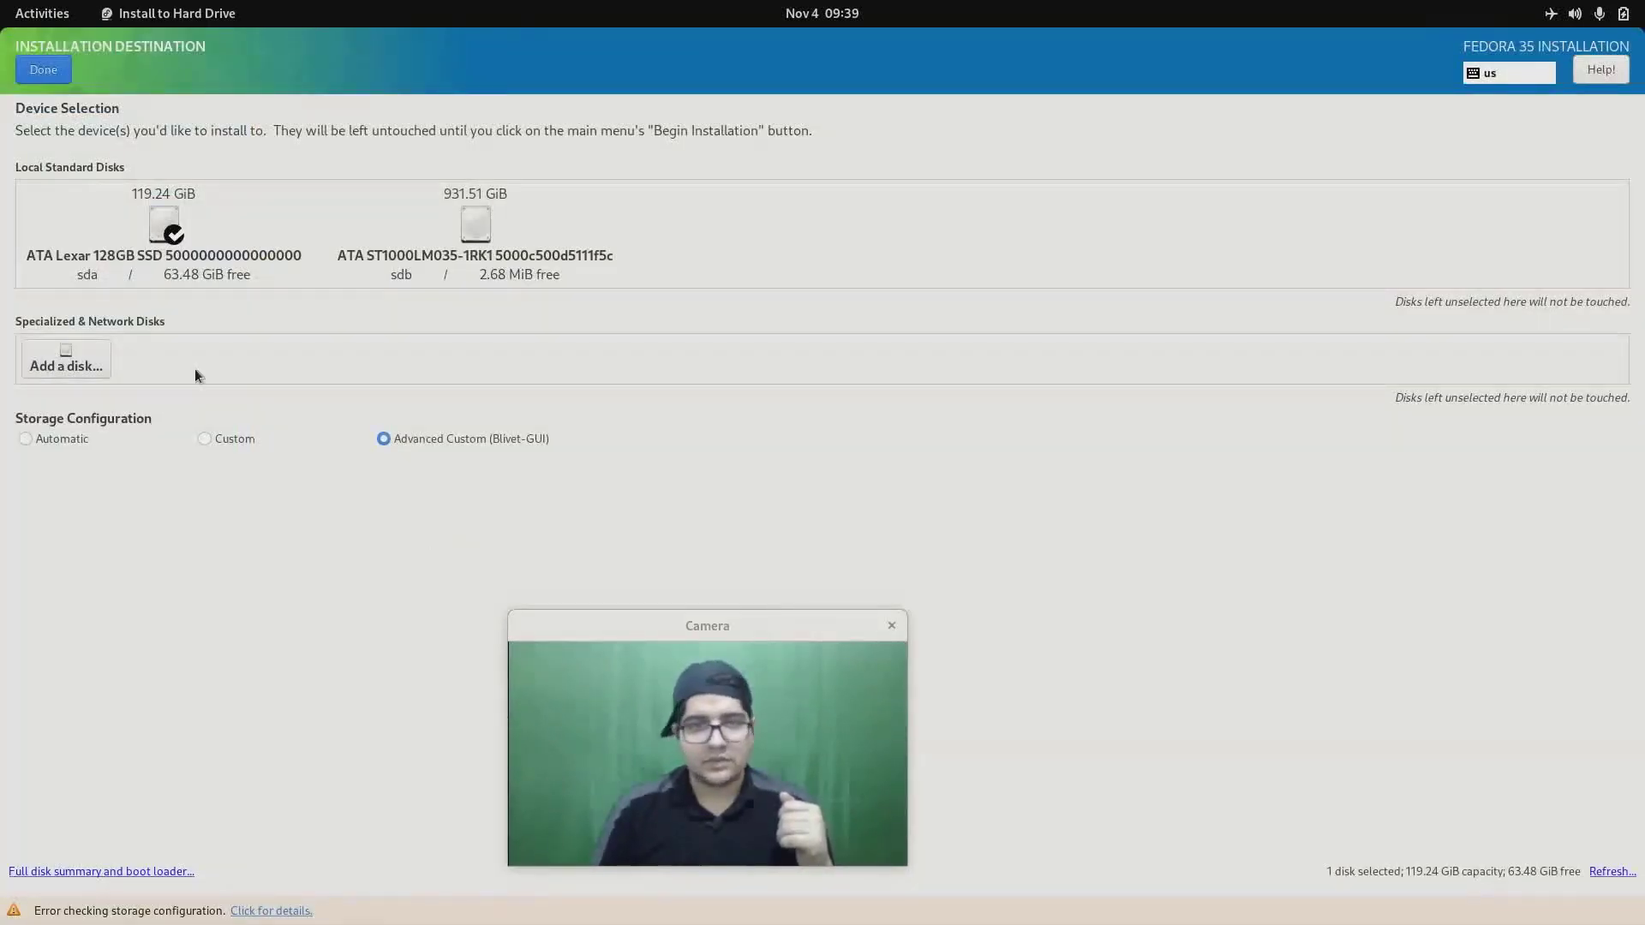
pyautogui.click(163, 224)
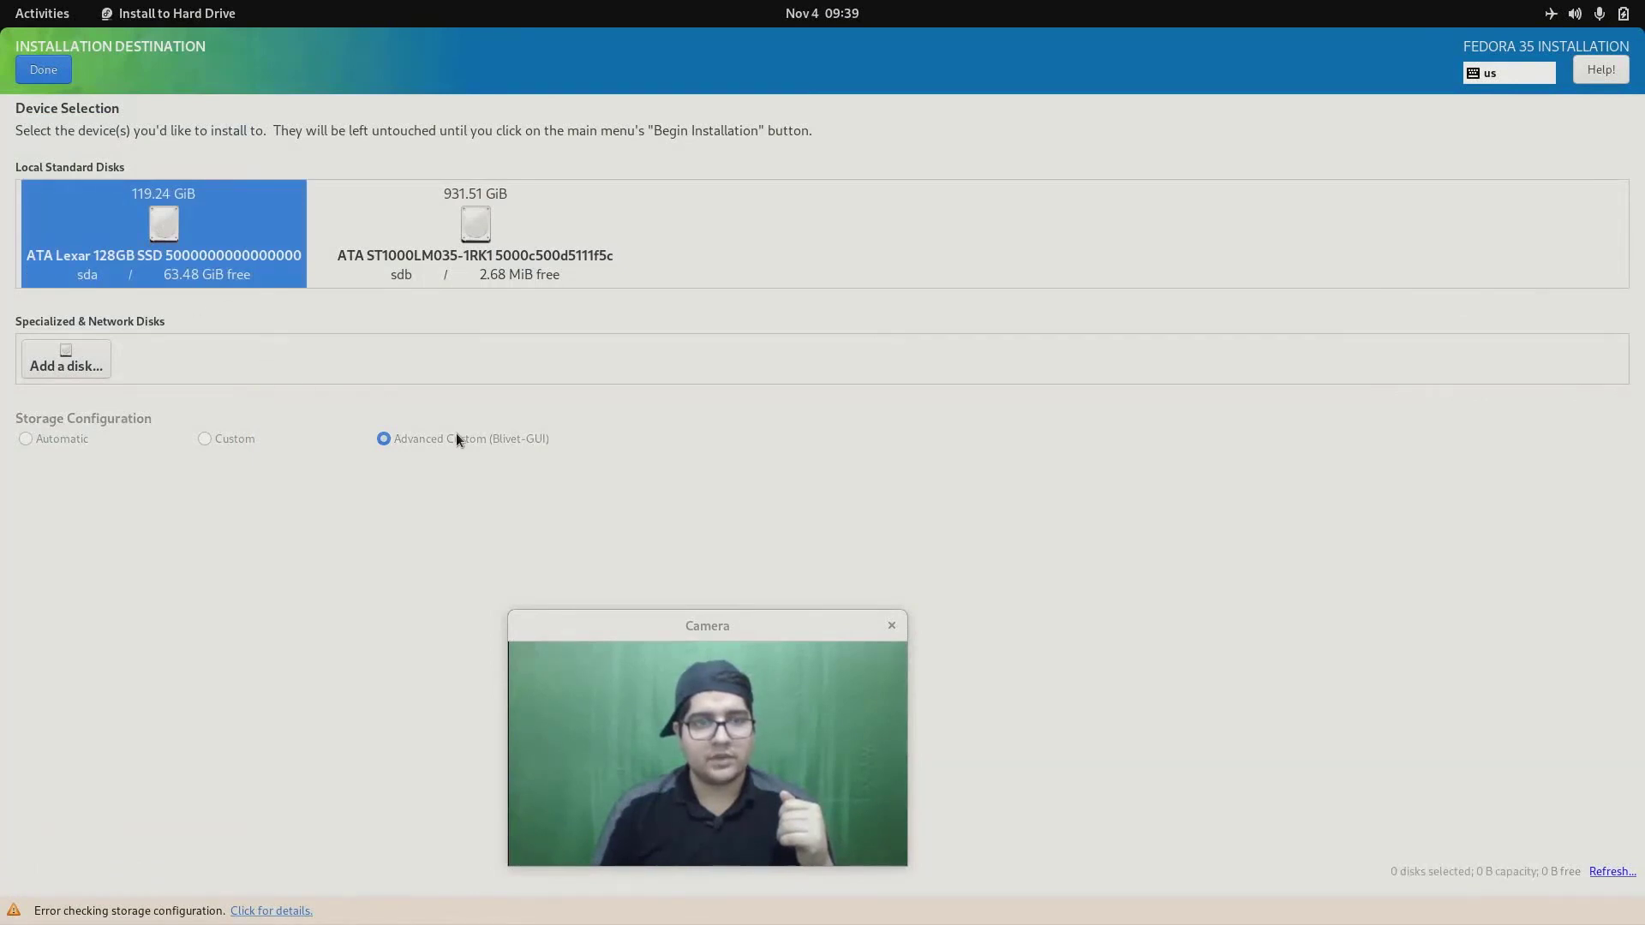
pyautogui.click(49, 74)
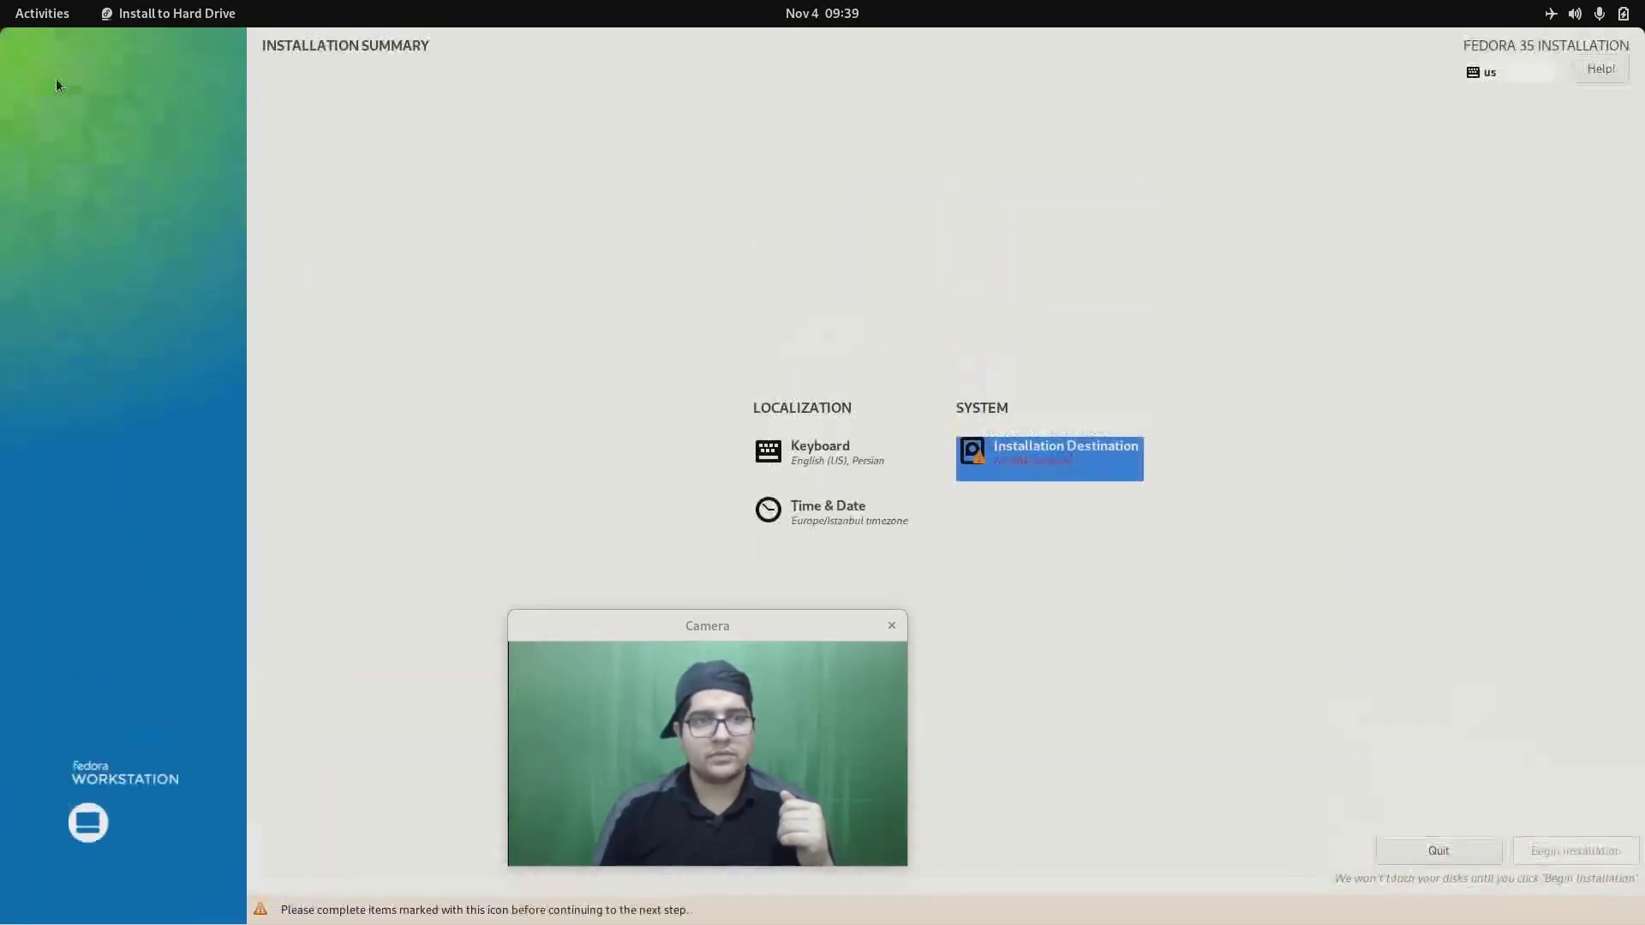
pyautogui.click(1066, 103)
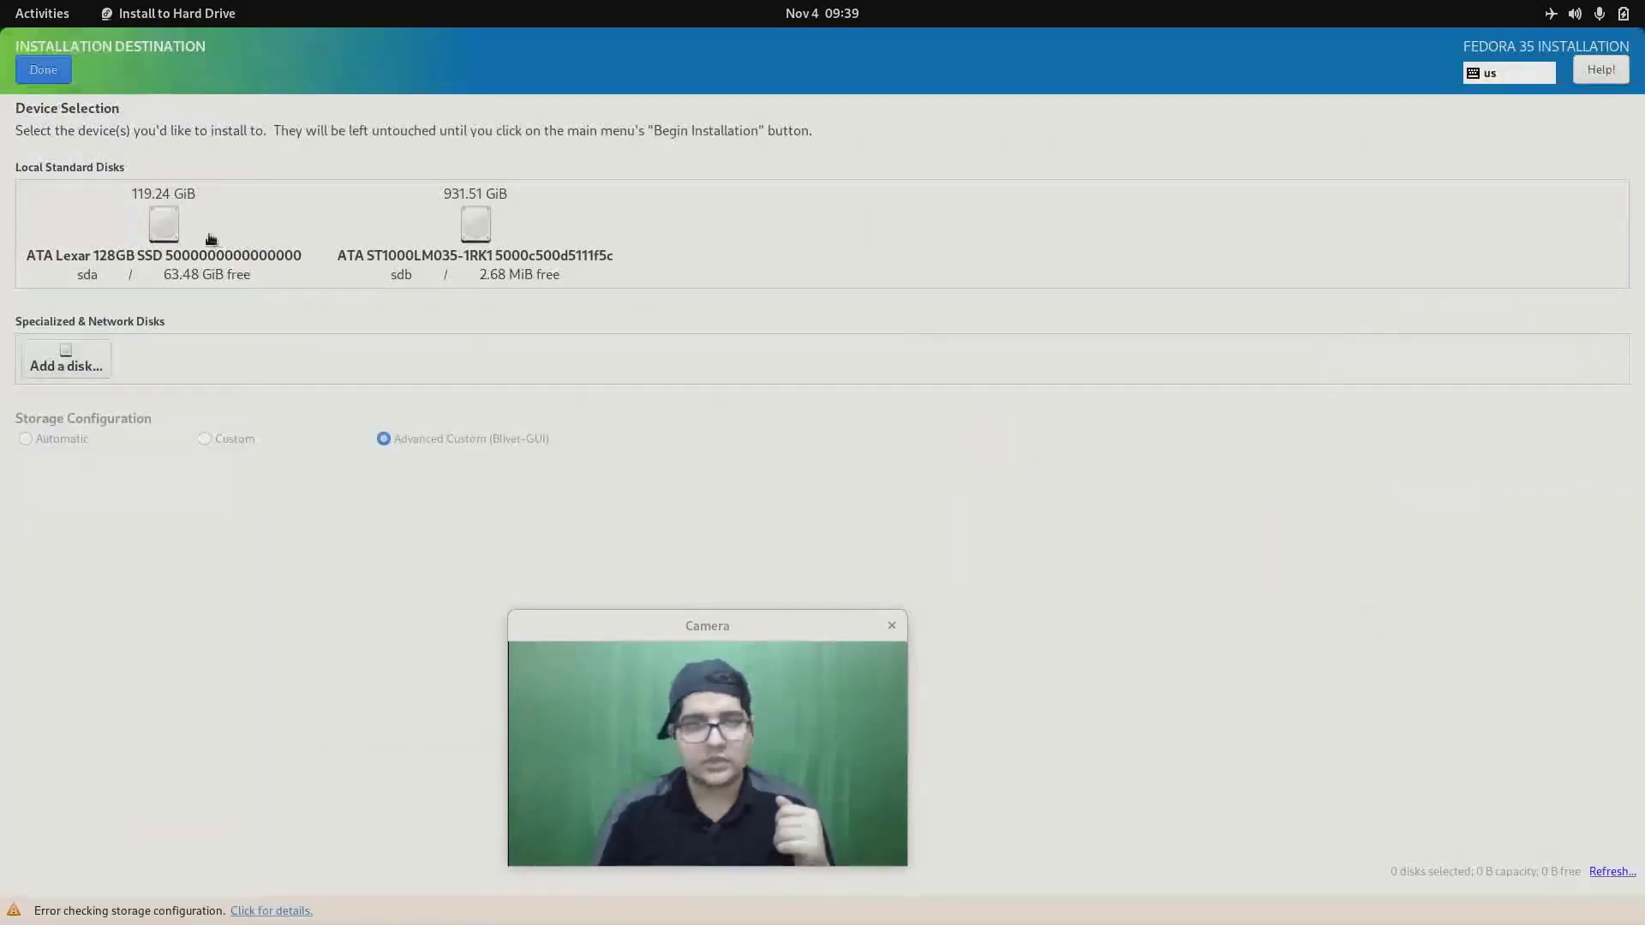
pyautogui.click(209, 243)
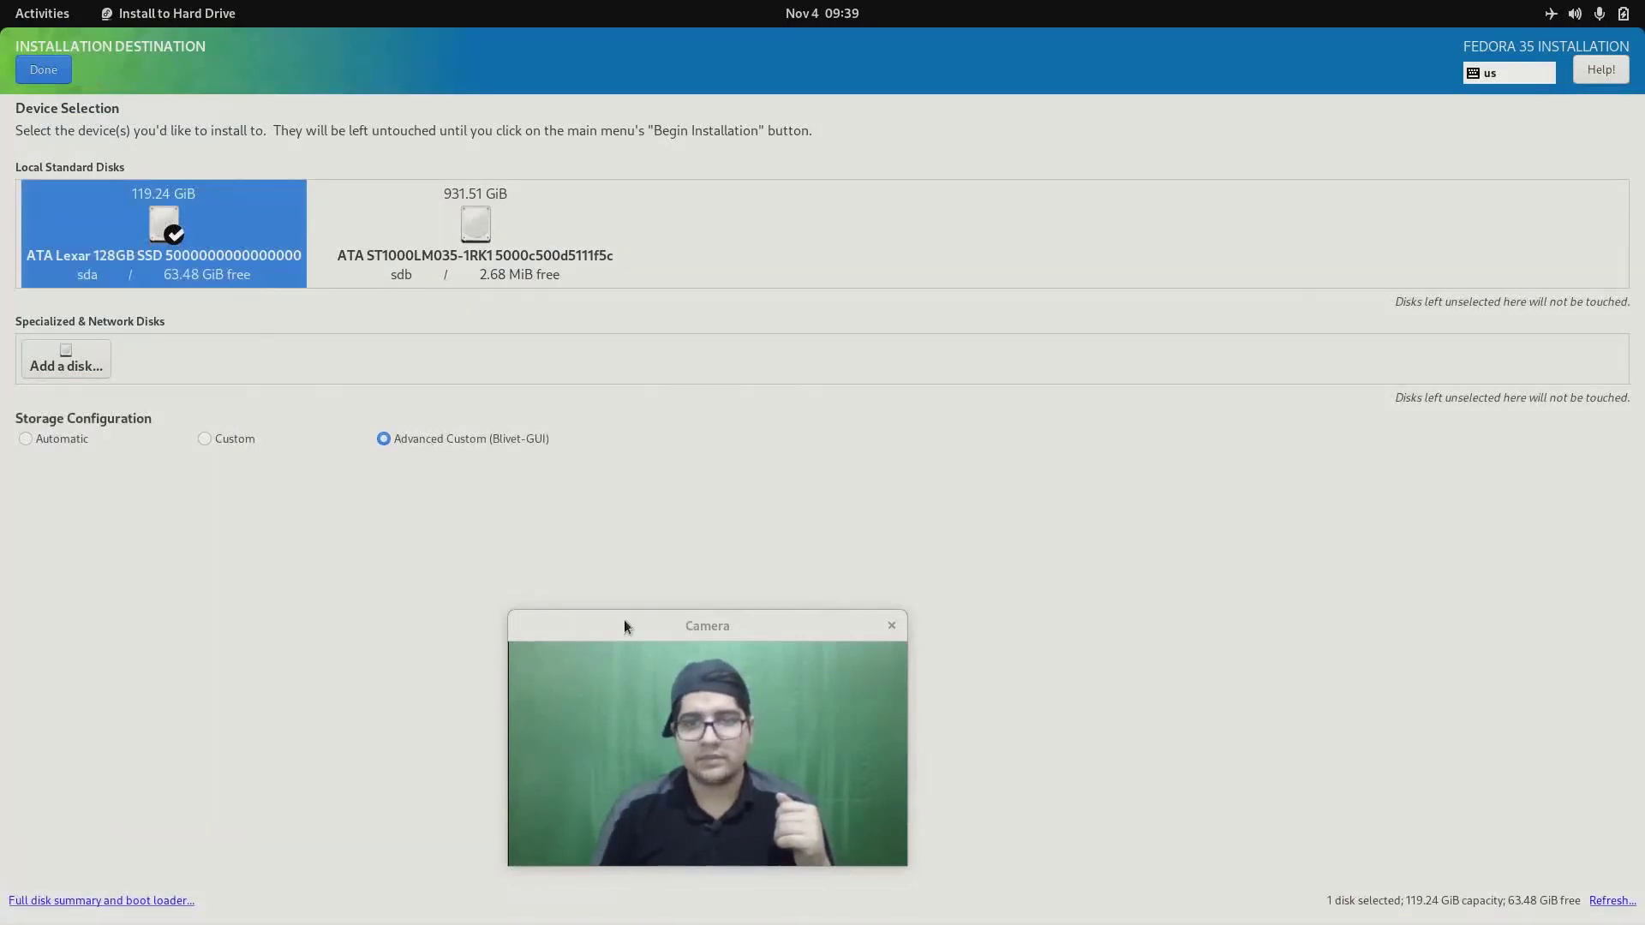
pyautogui.click(44, 70)
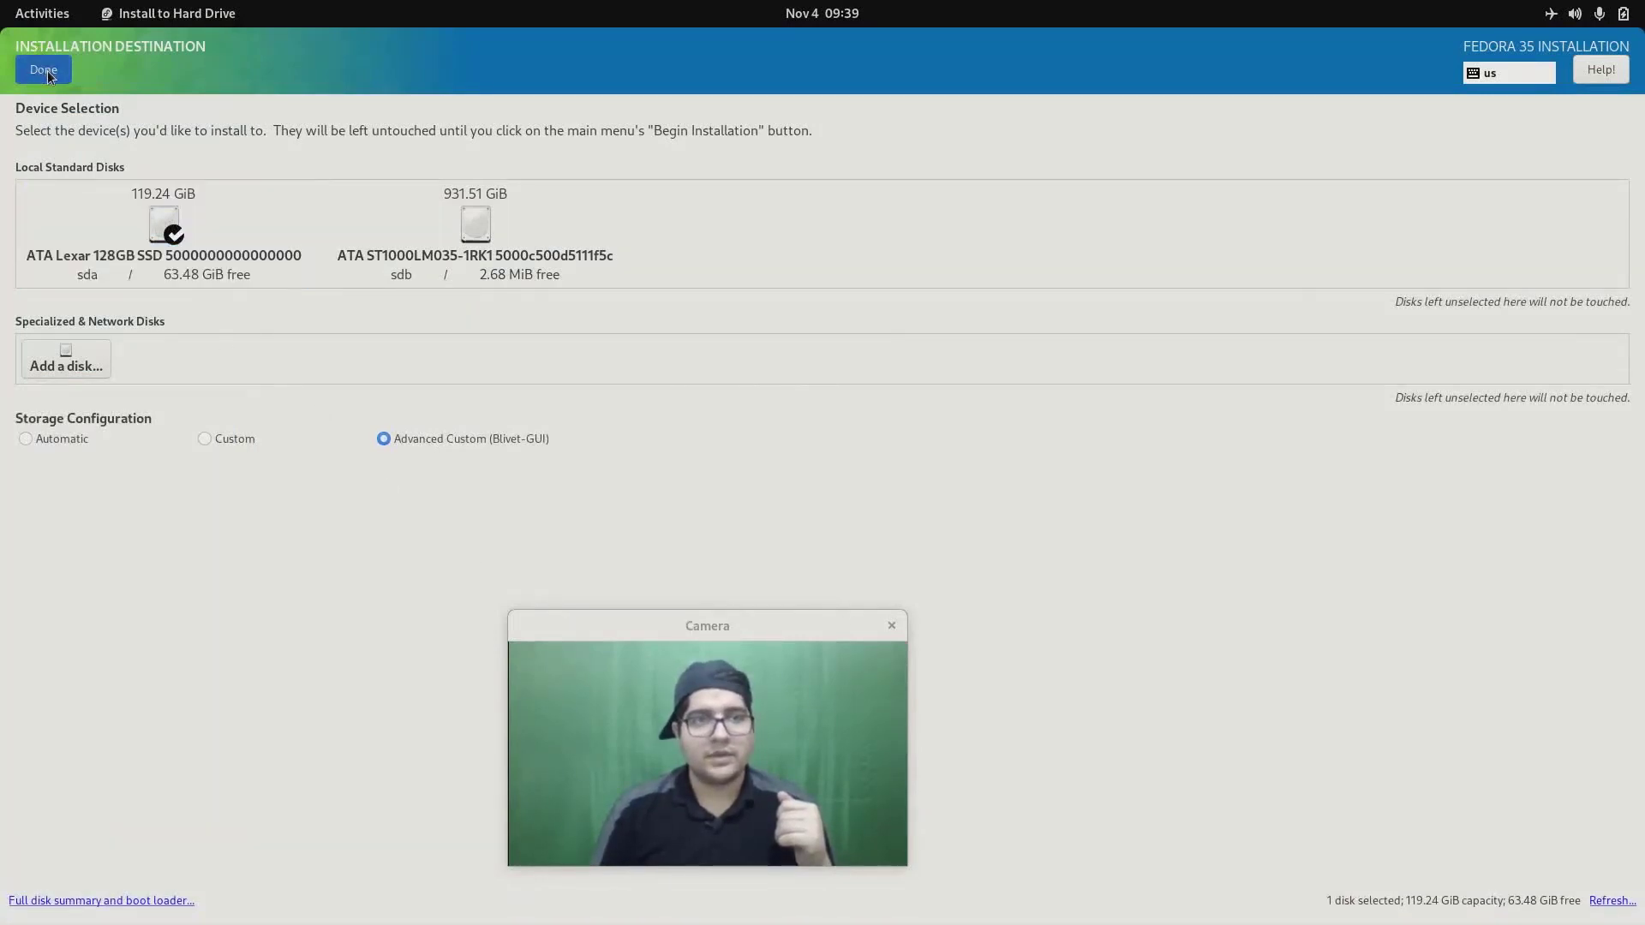
pyautogui.moveTo(612, 626); pyautogui.dragTo(1350, 552)
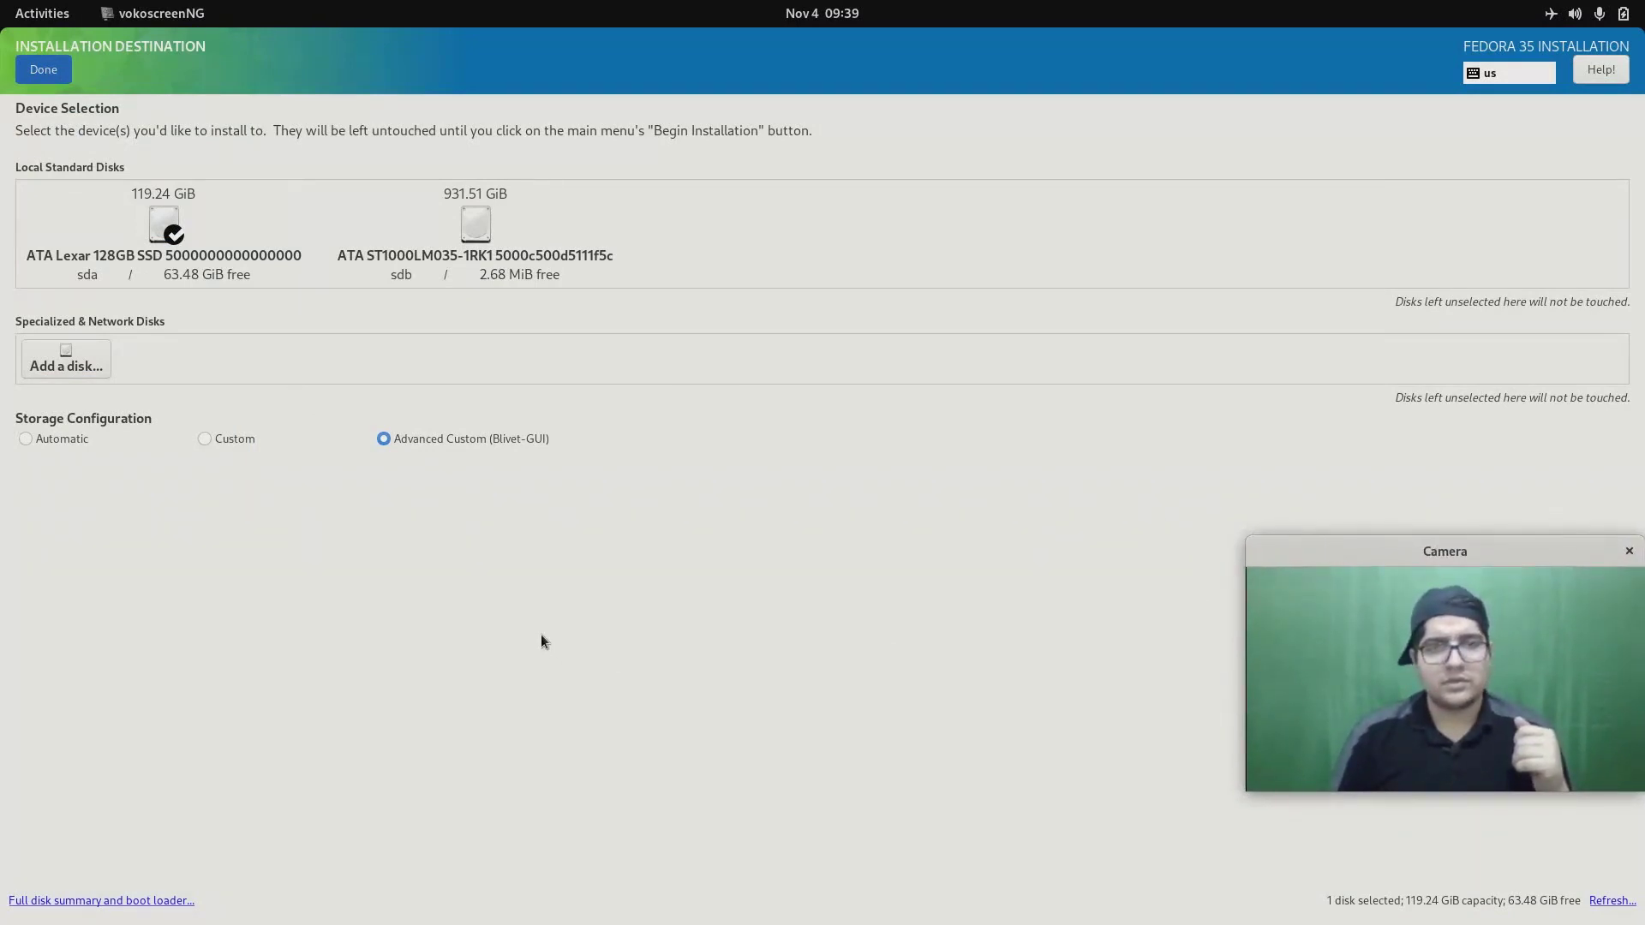
pyautogui.click(41, 66)
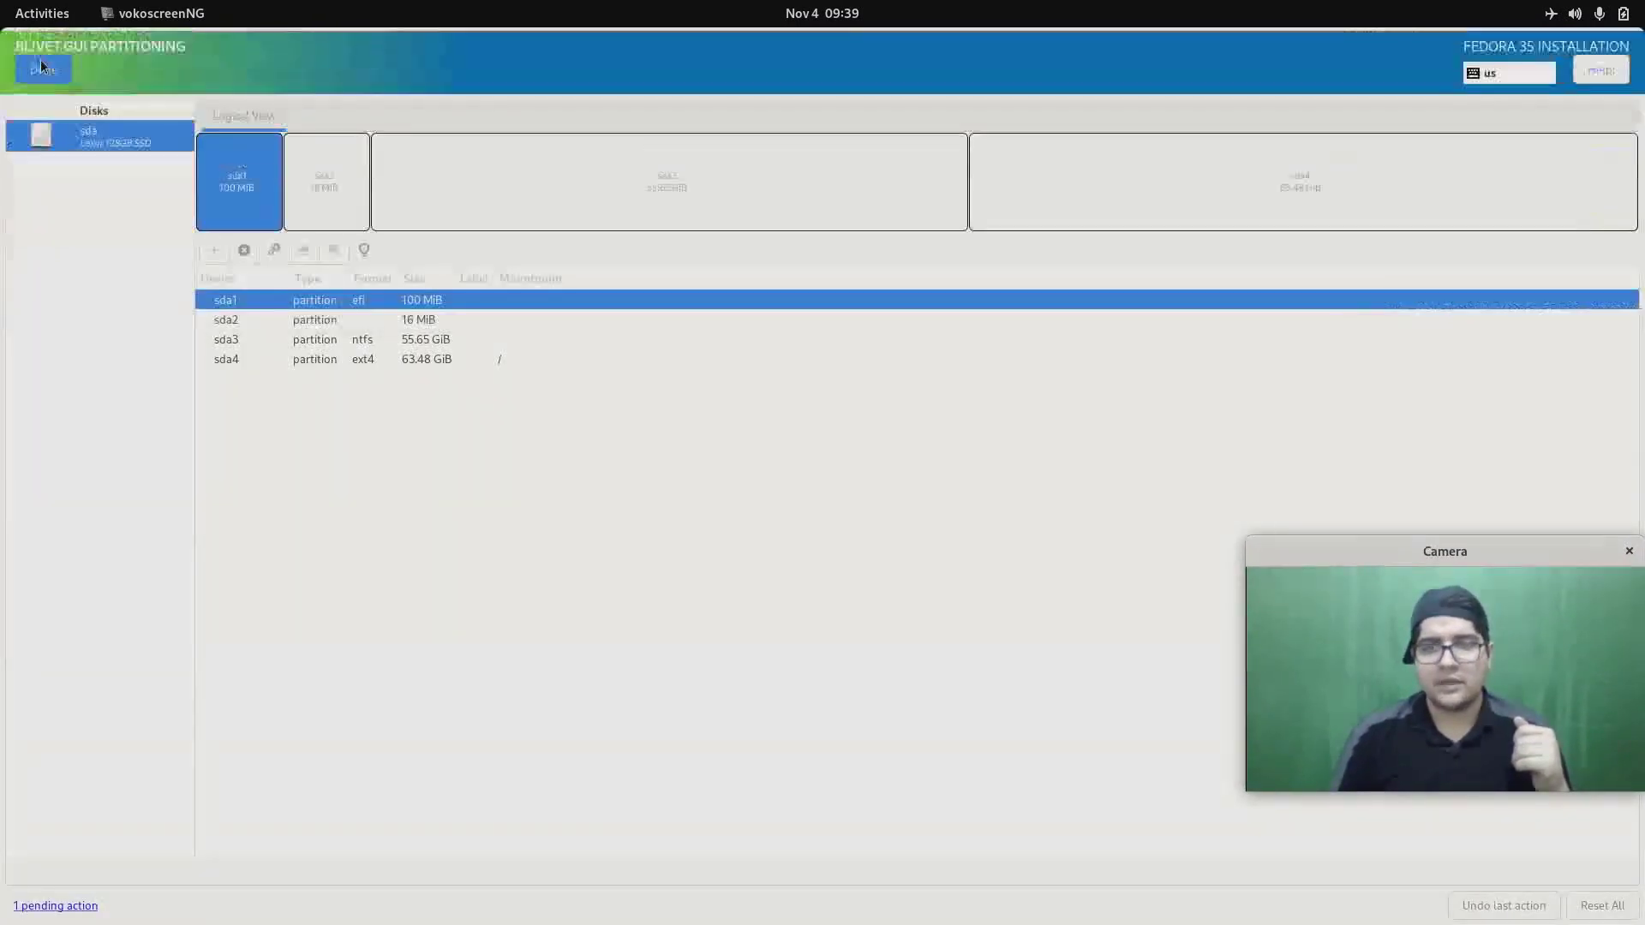
# - Review the list of pending partitioning actions for the disk sda and close it
pyautogui.click(439, 360)
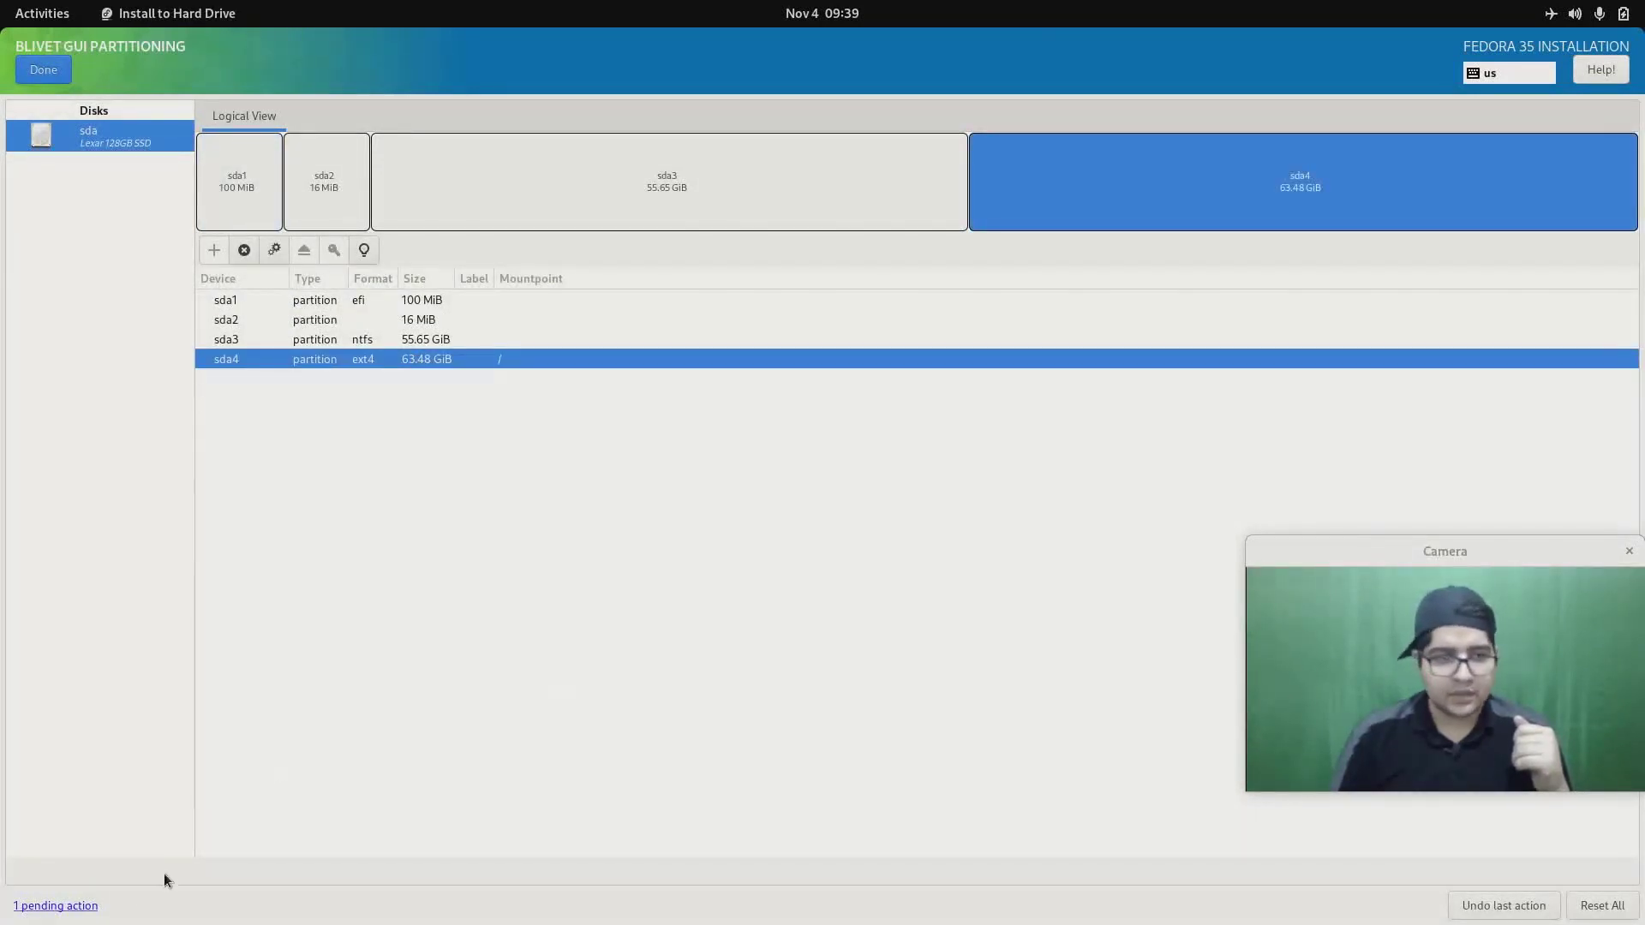
pyautogui.click(44, 905)
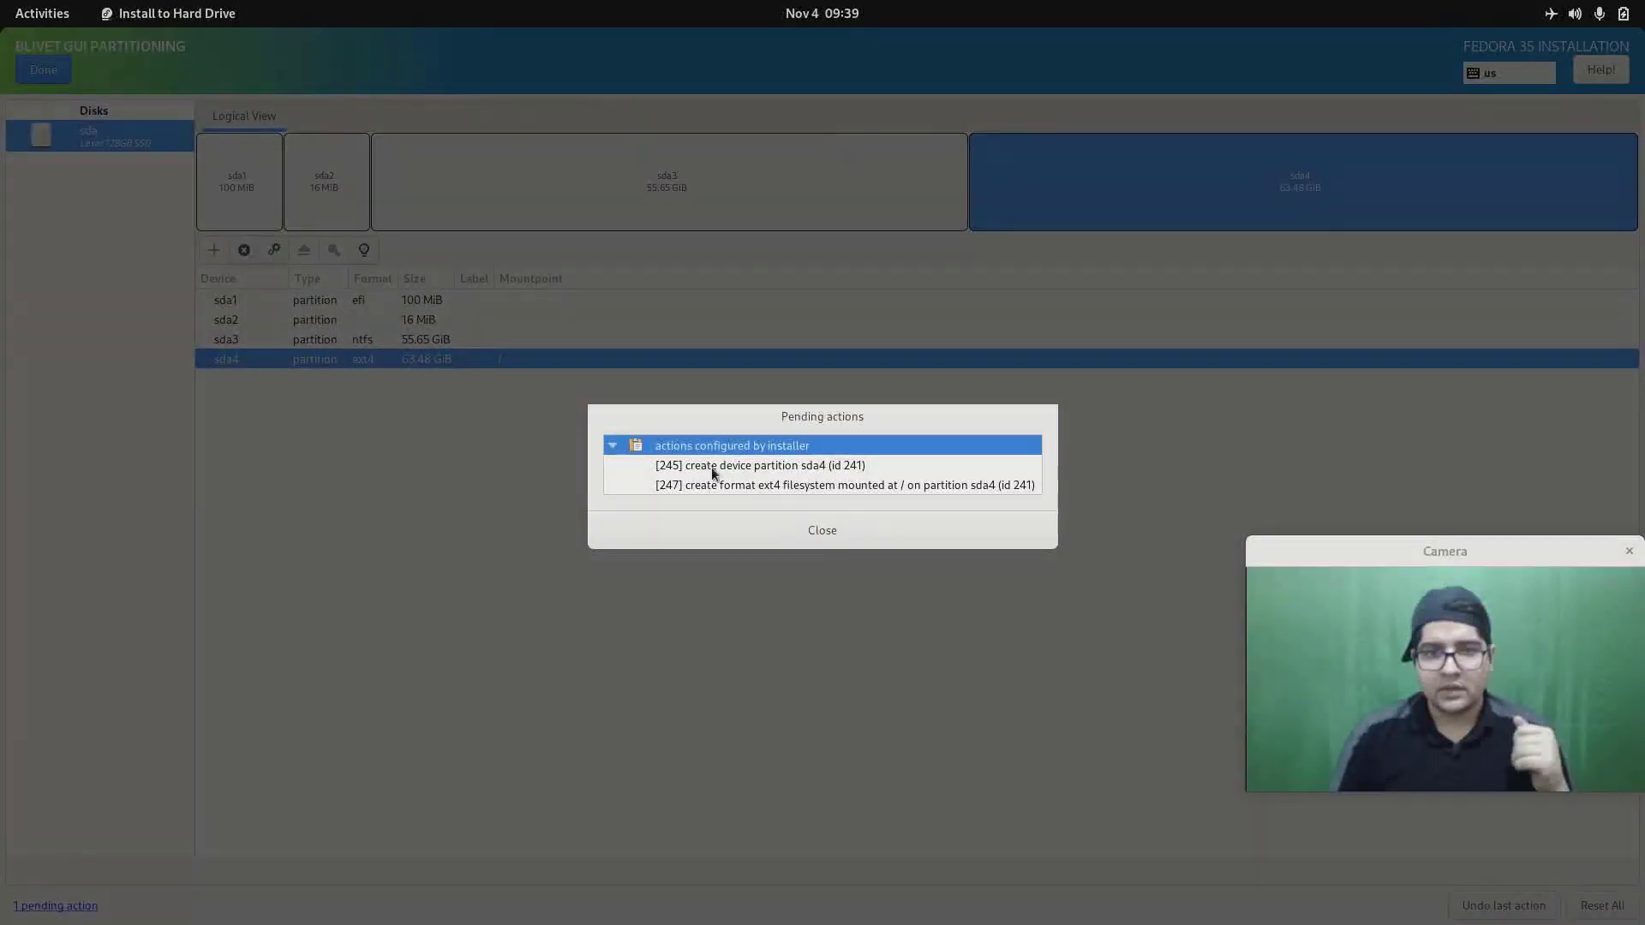
pyautogui.click(824, 527)
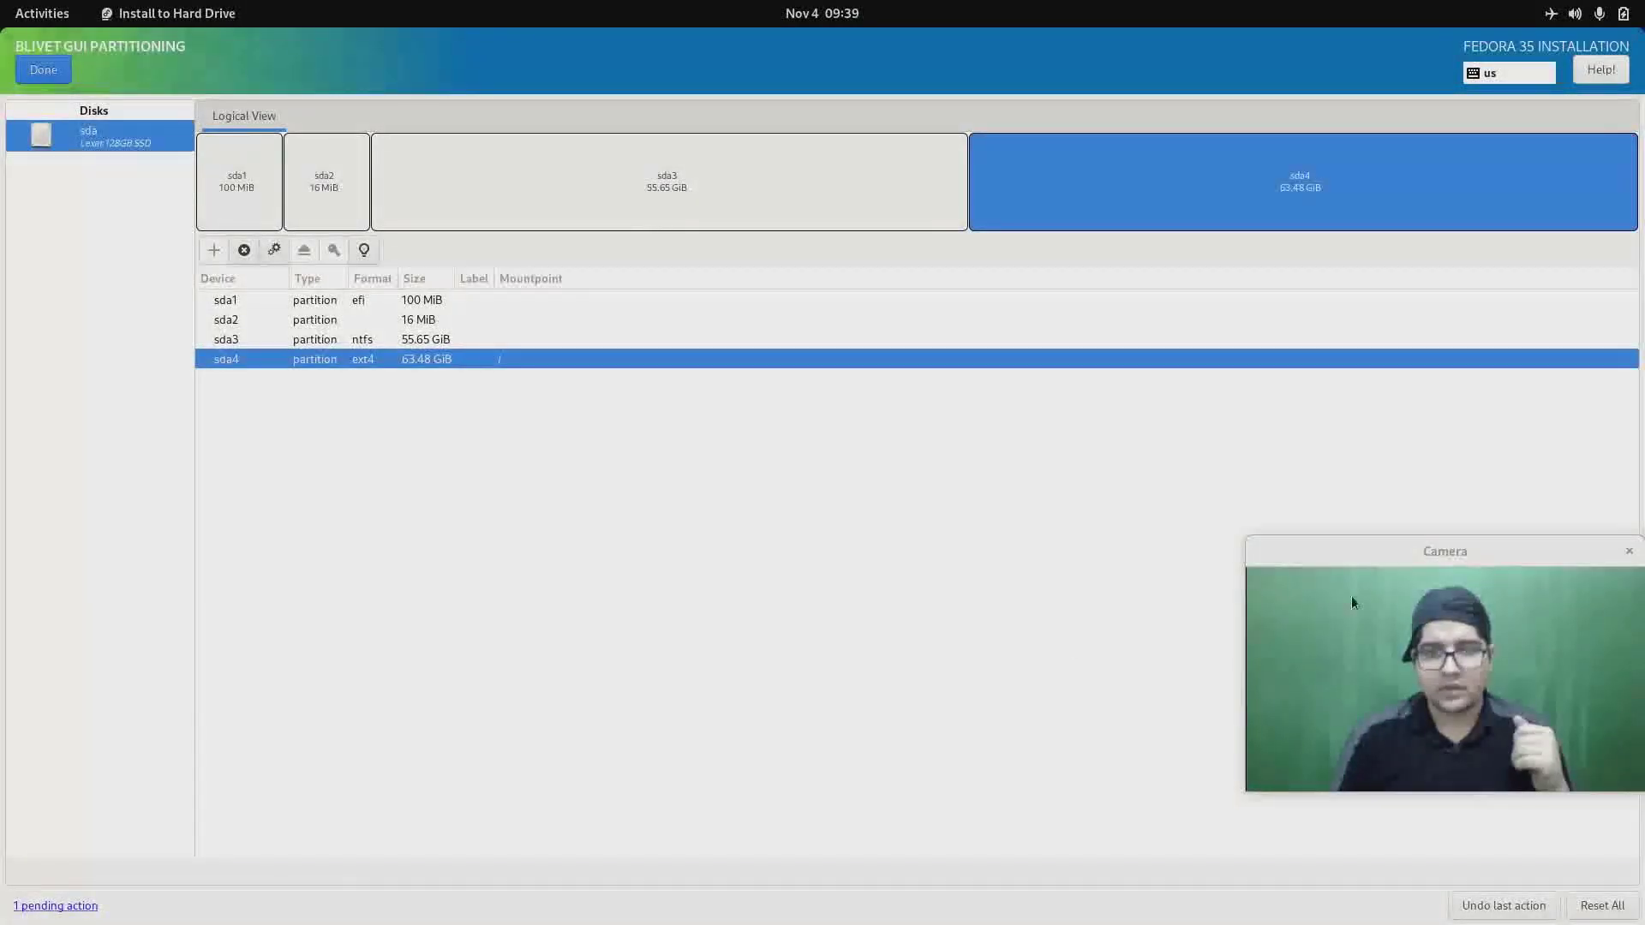
# - Try to finish the partitioning and read the details of the storage configuration error
pyautogui.moveTo(1322, 552); pyautogui.dragTo(910, 661)
pyautogui.click(1445, 604)
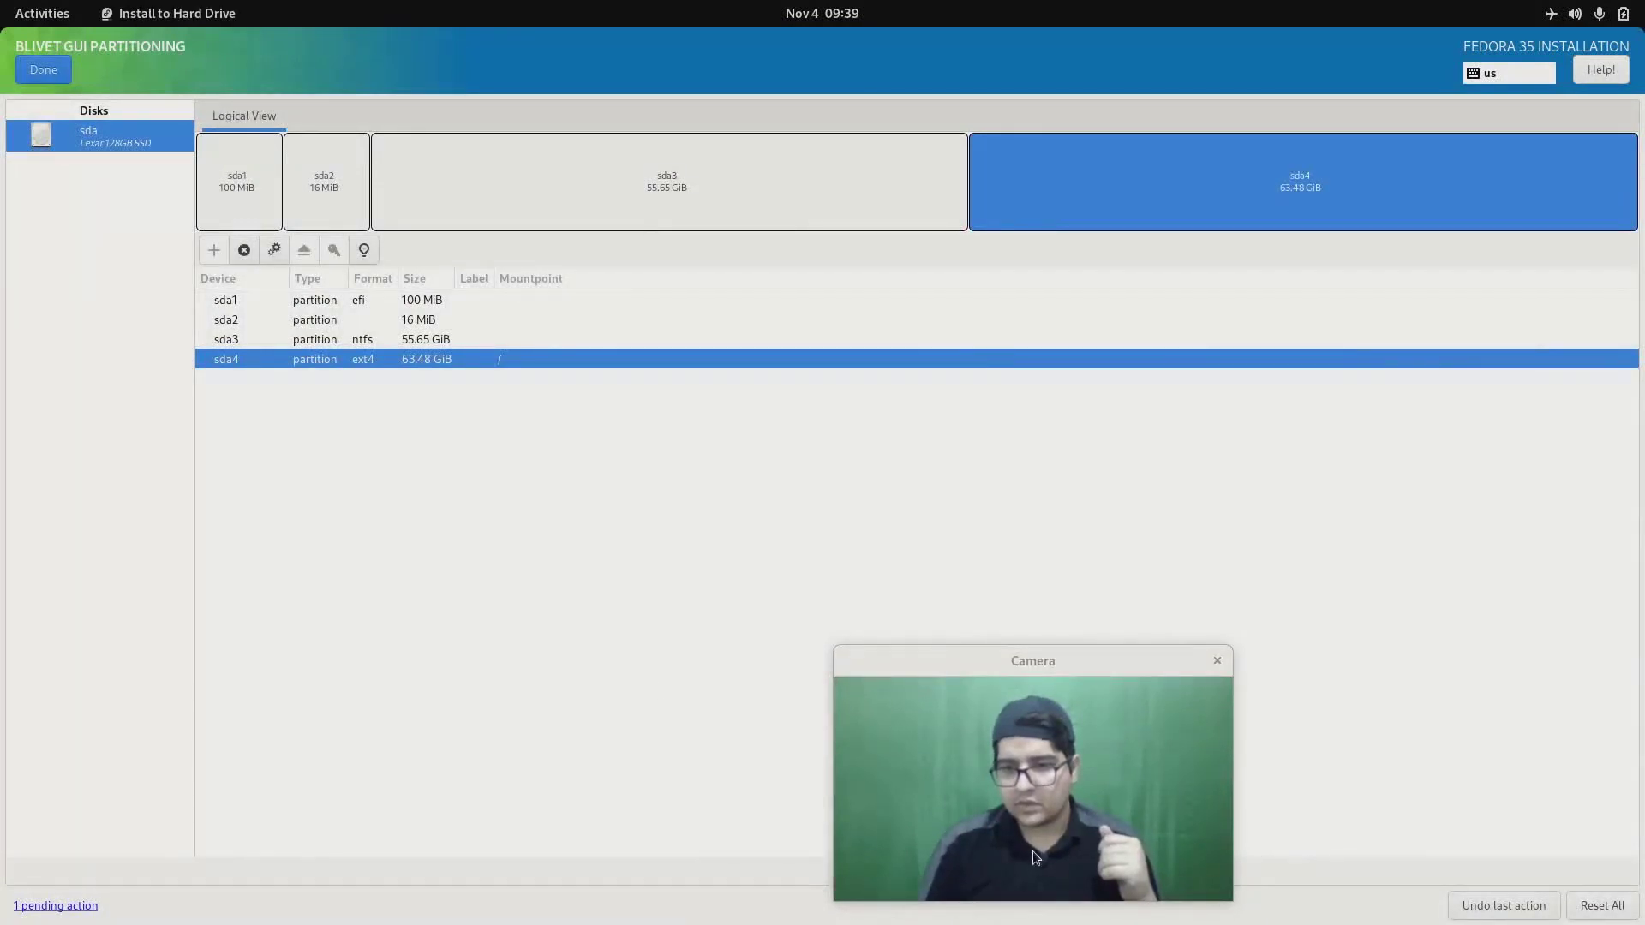
pyautogui.click(41, 70)
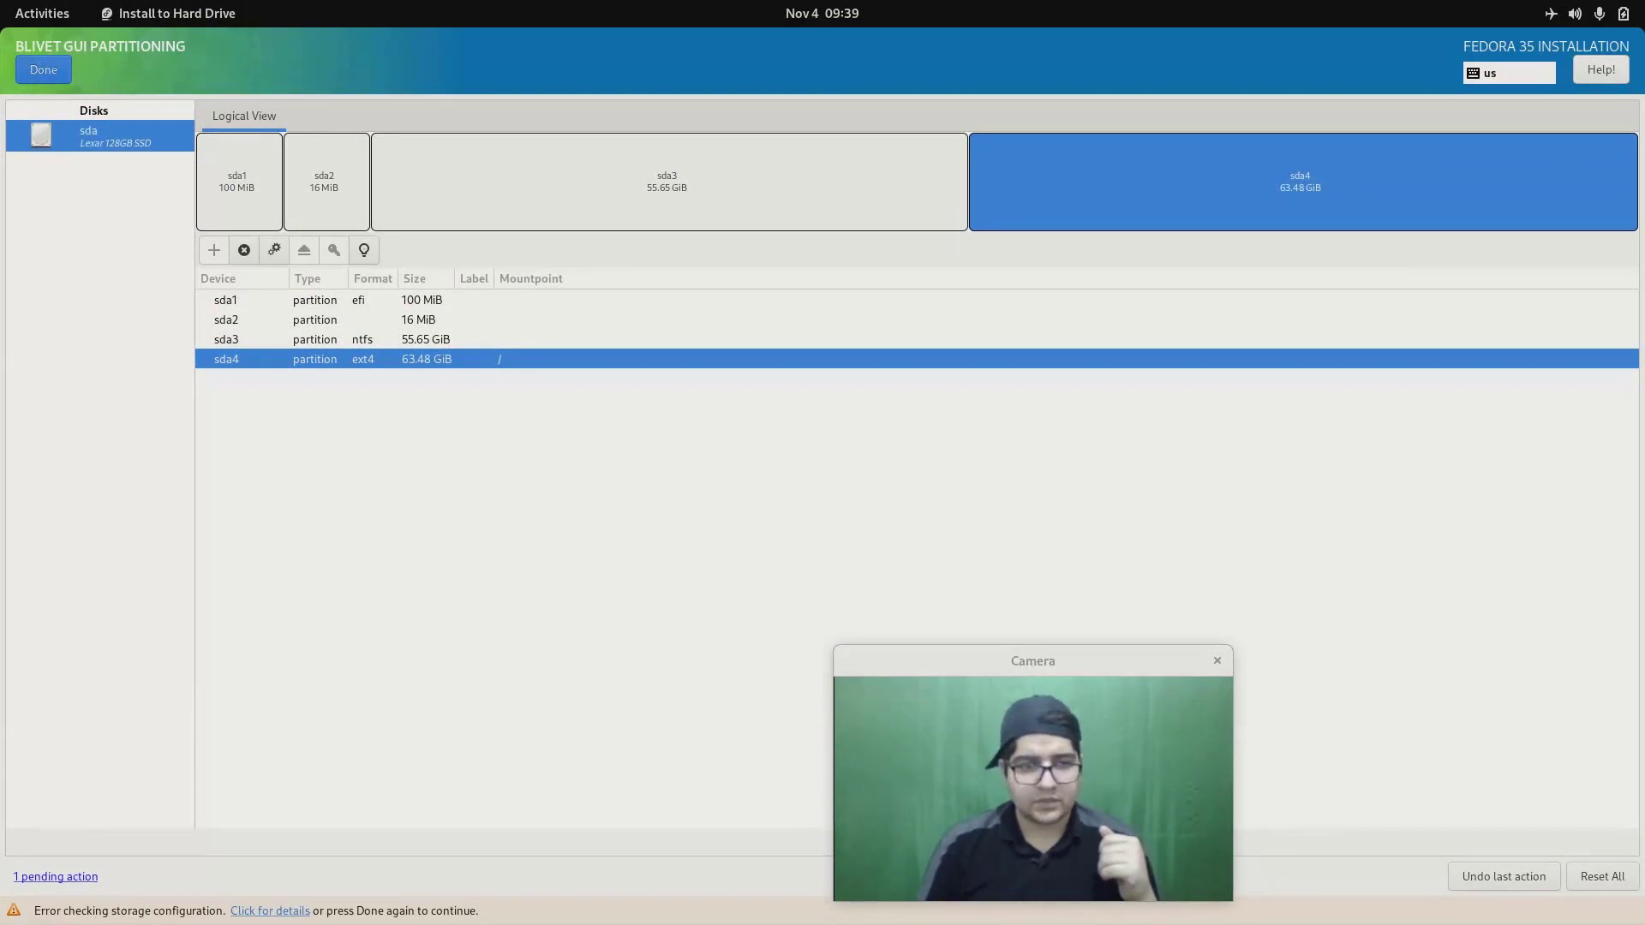
pyautogui.click(269, 912)
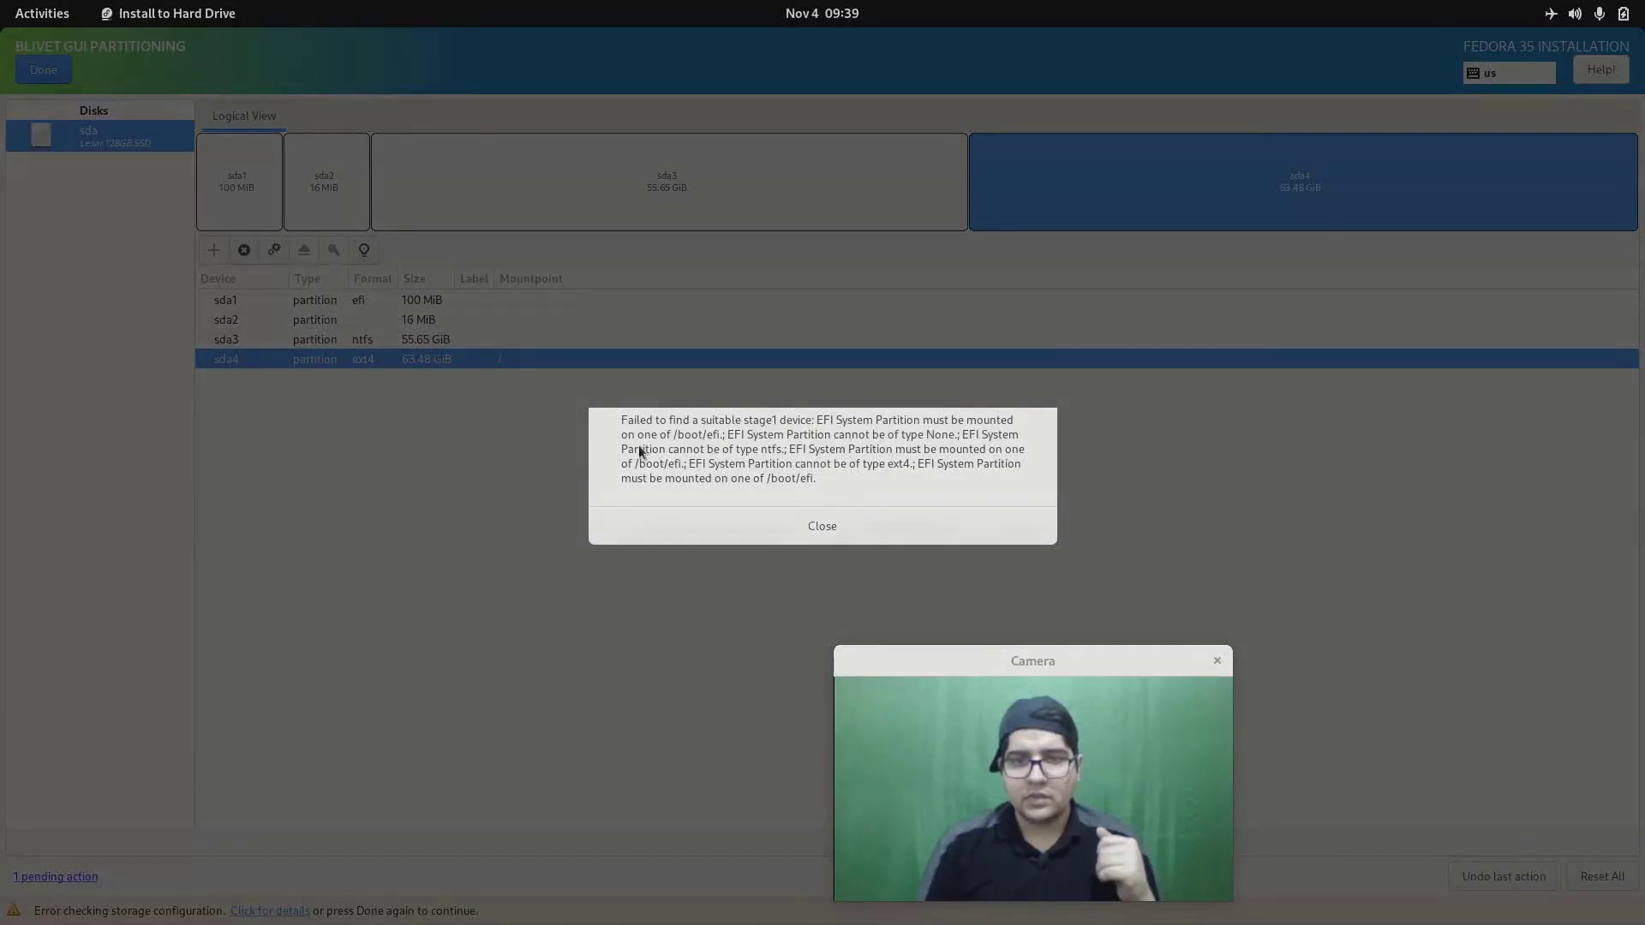
pyautogui.click(800, 521)
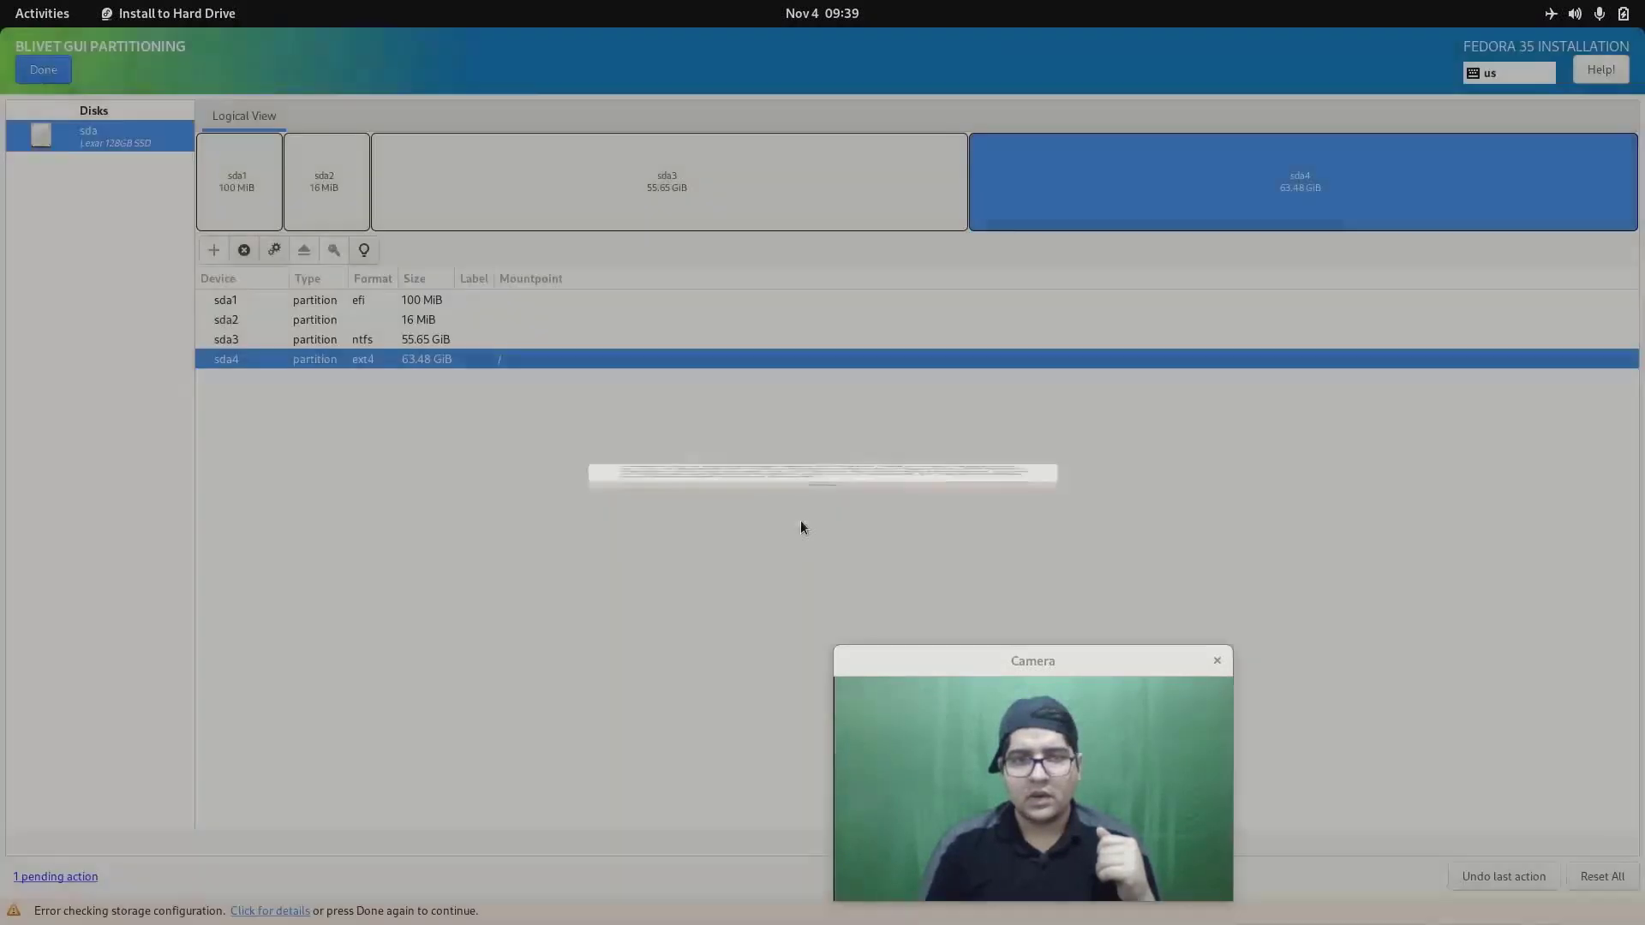
# - Set the mountpoint of the EFI partition sda1 to /boot/efi and recheck the error details
pyautogui.moveTo(972, 666); pyautogui.dragTo(1399, 691)
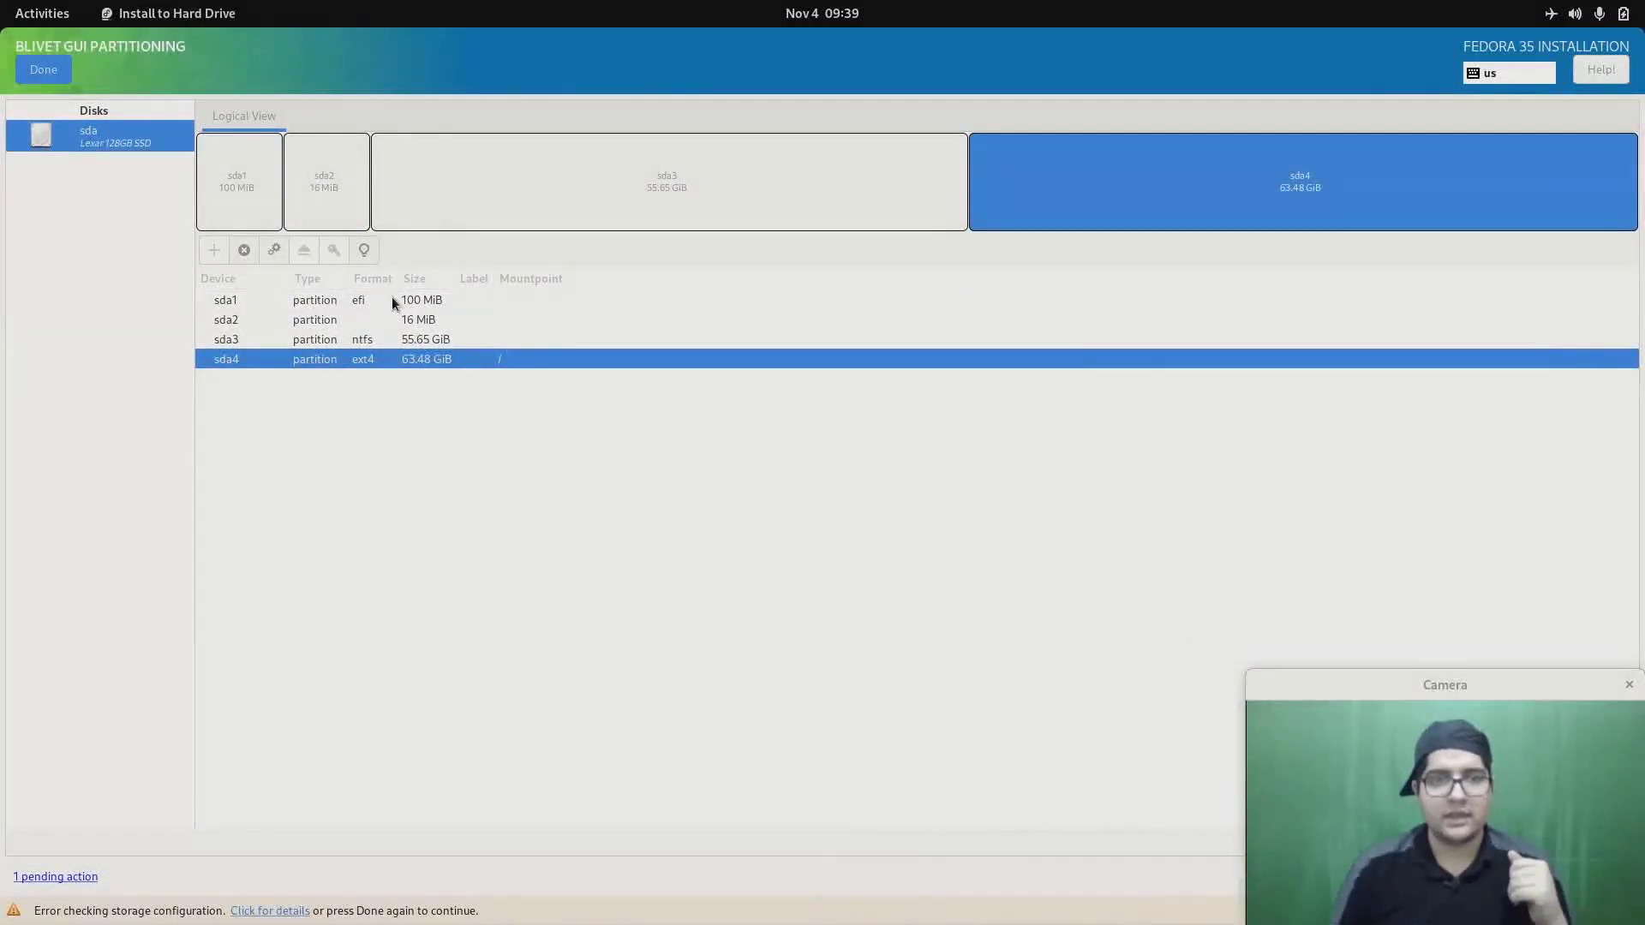
pyautogui.click(386, 297)
pyautogui.rightClick(382, 298)
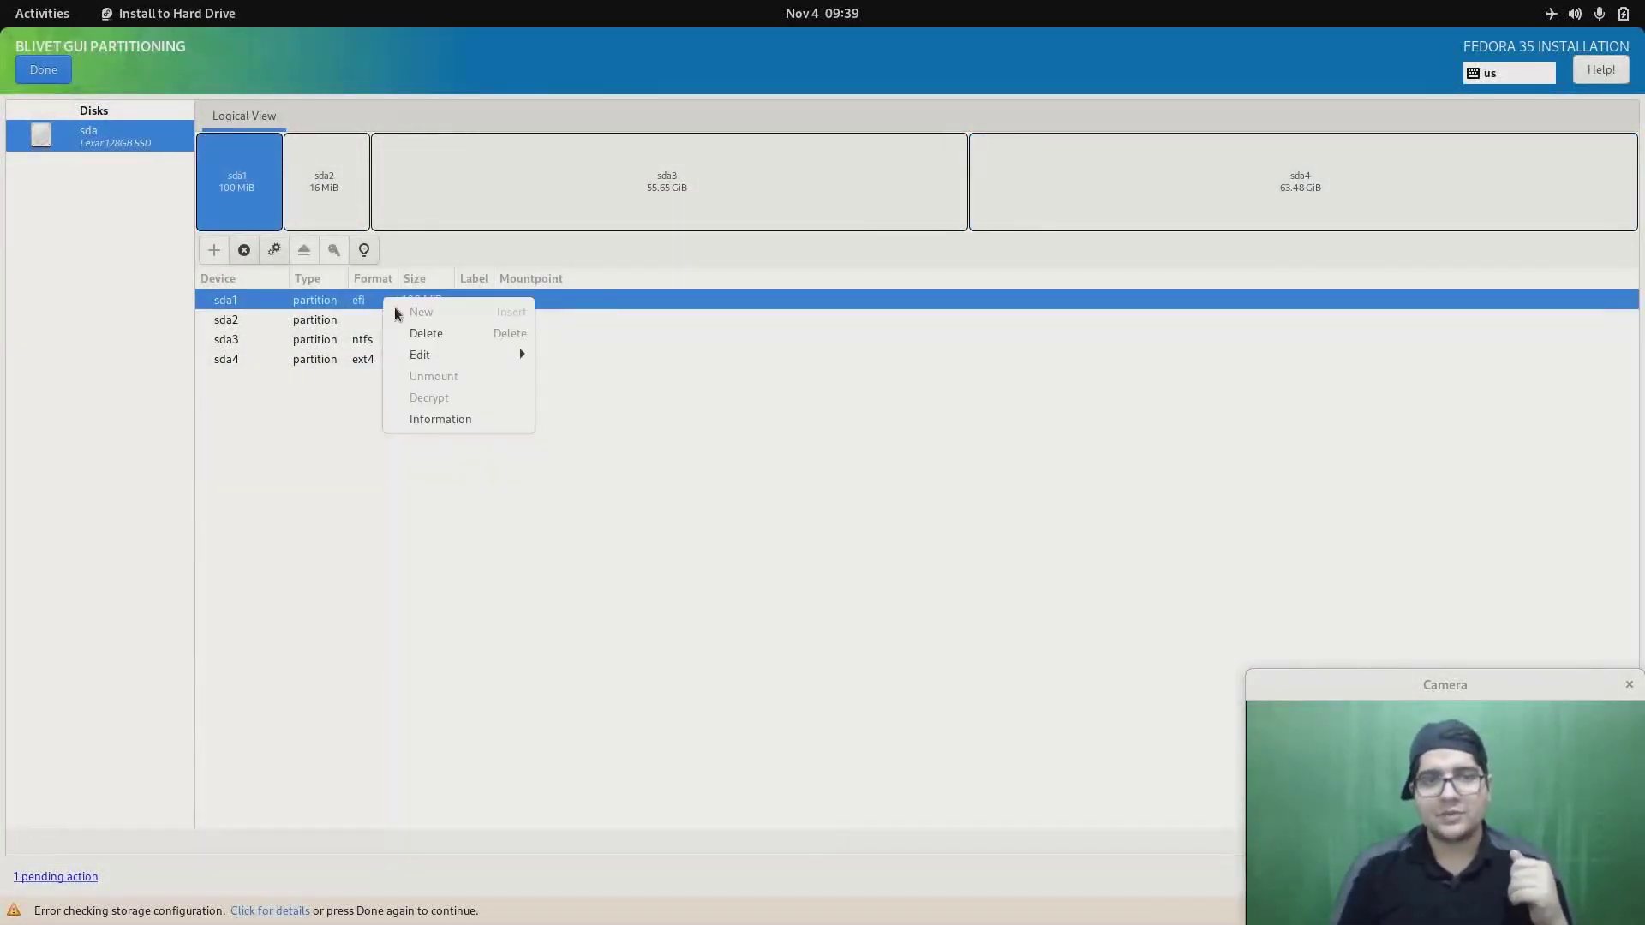
pyautogui.moveTo(442, 349)
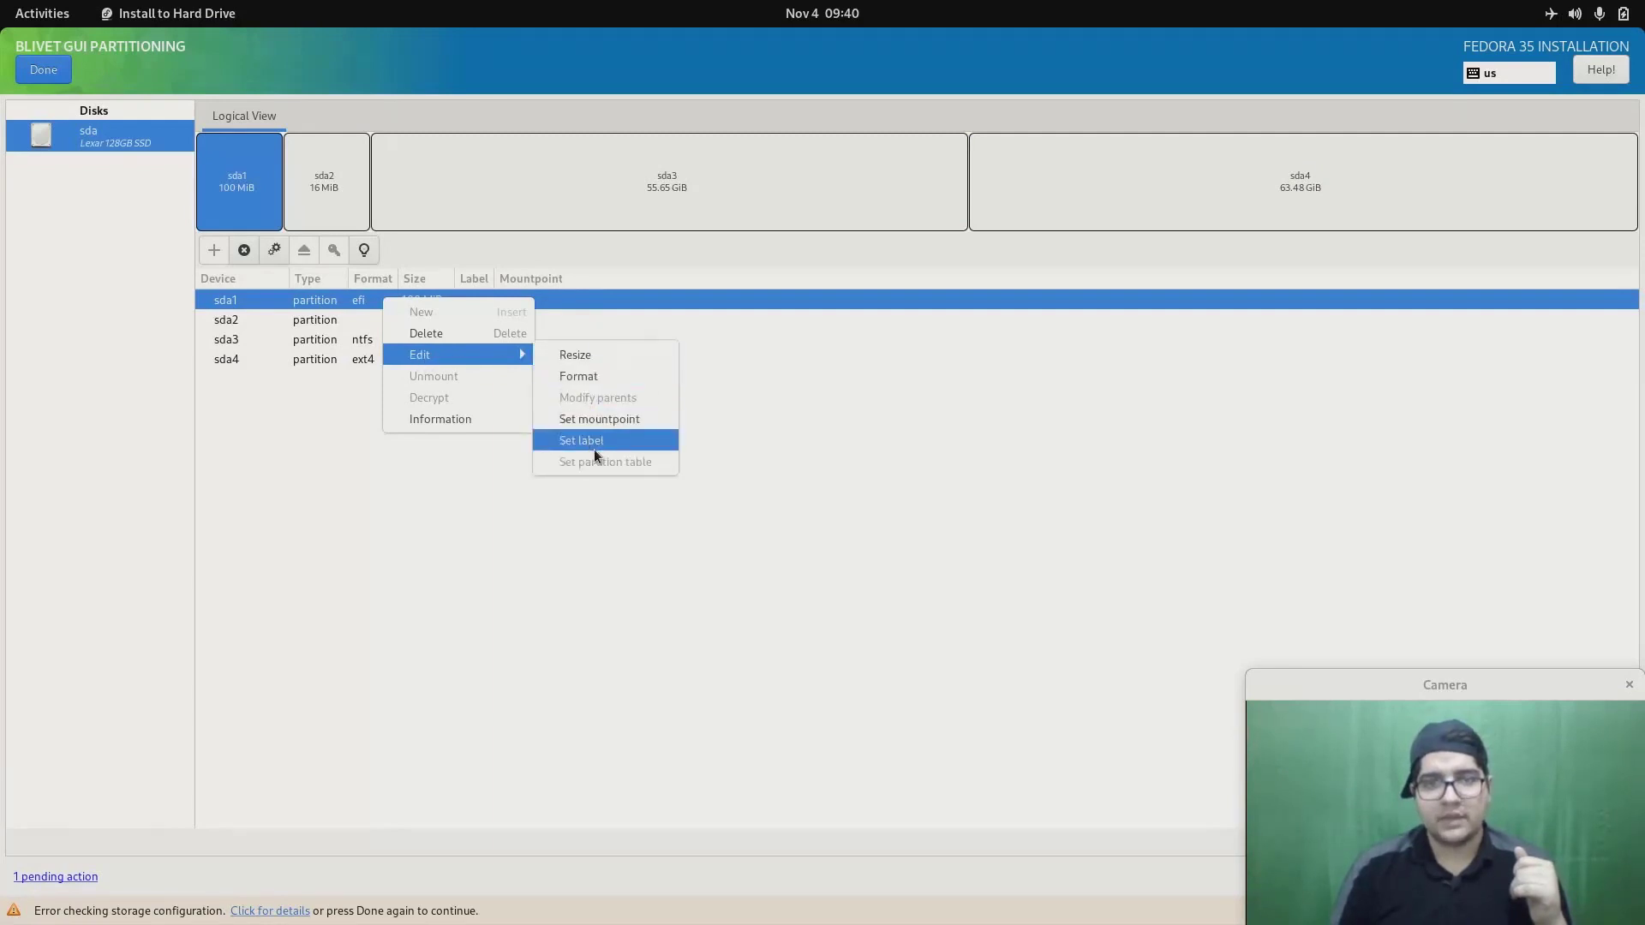
pyautogui.click(588, 421)
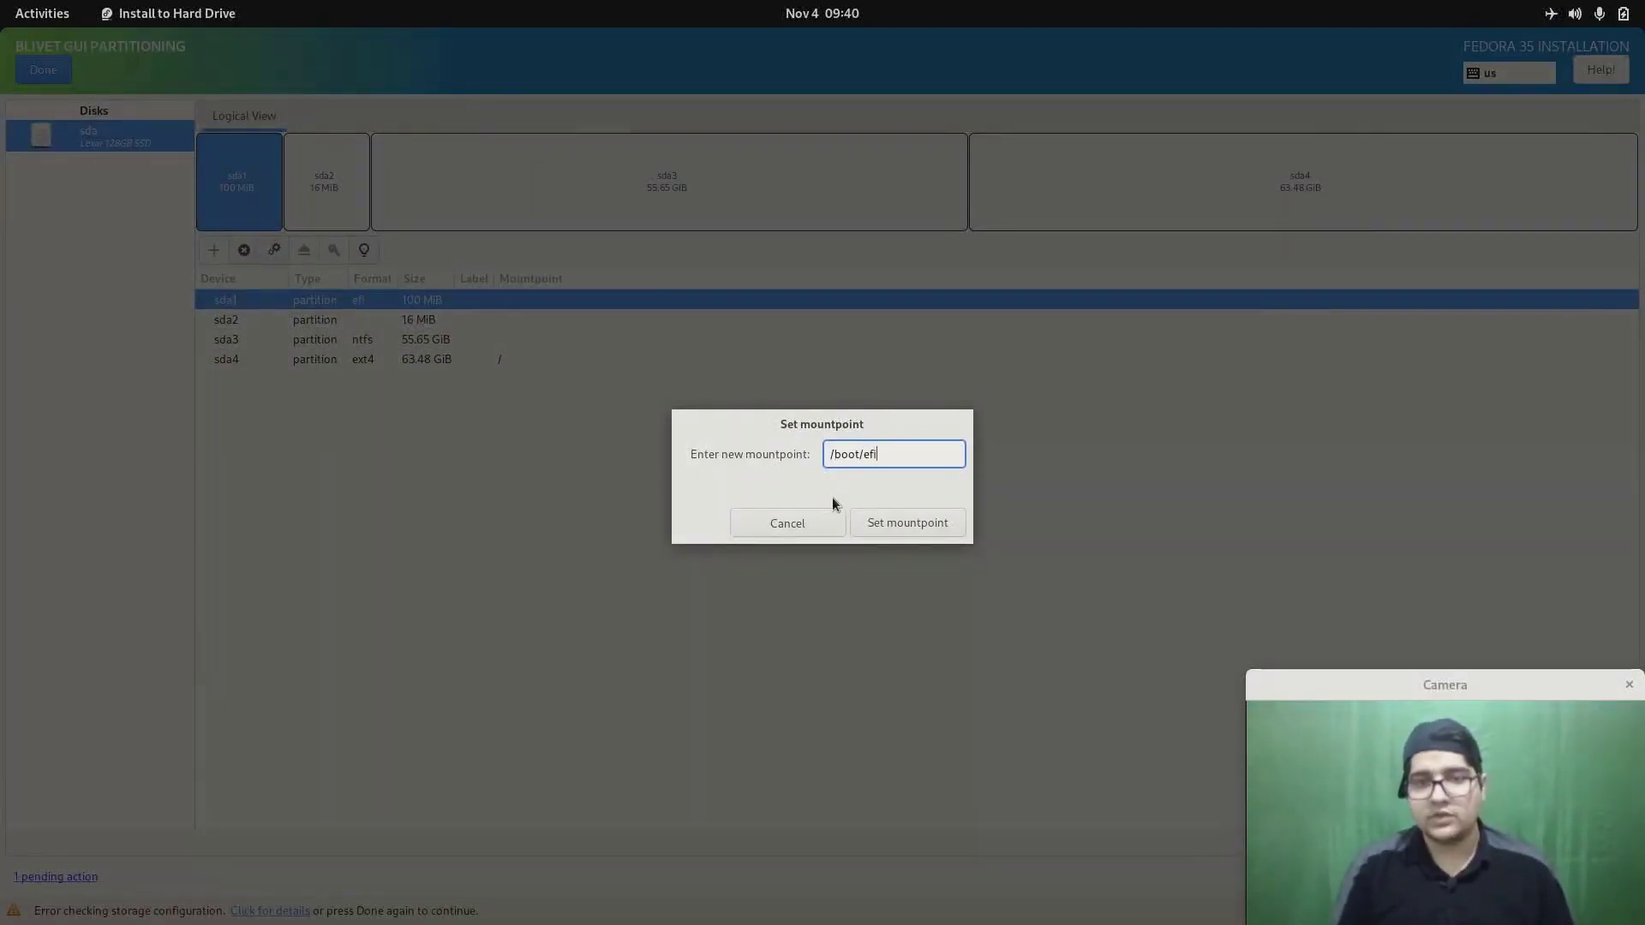
pyautogui.click(883, 523)
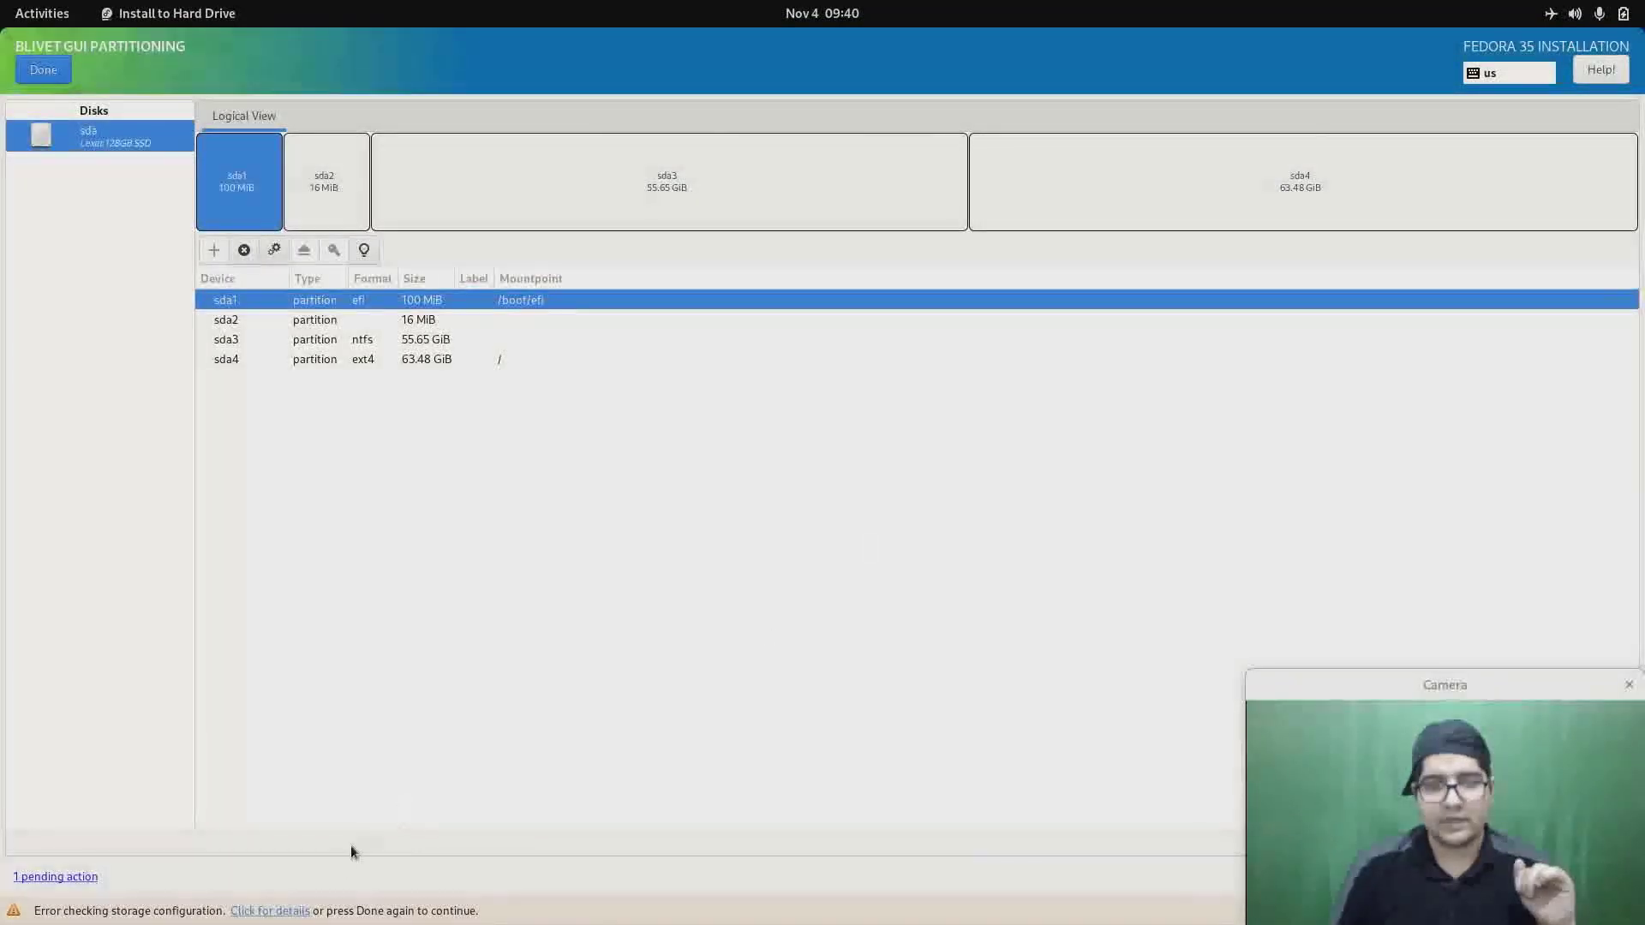
pyautogui.click(281, 911)
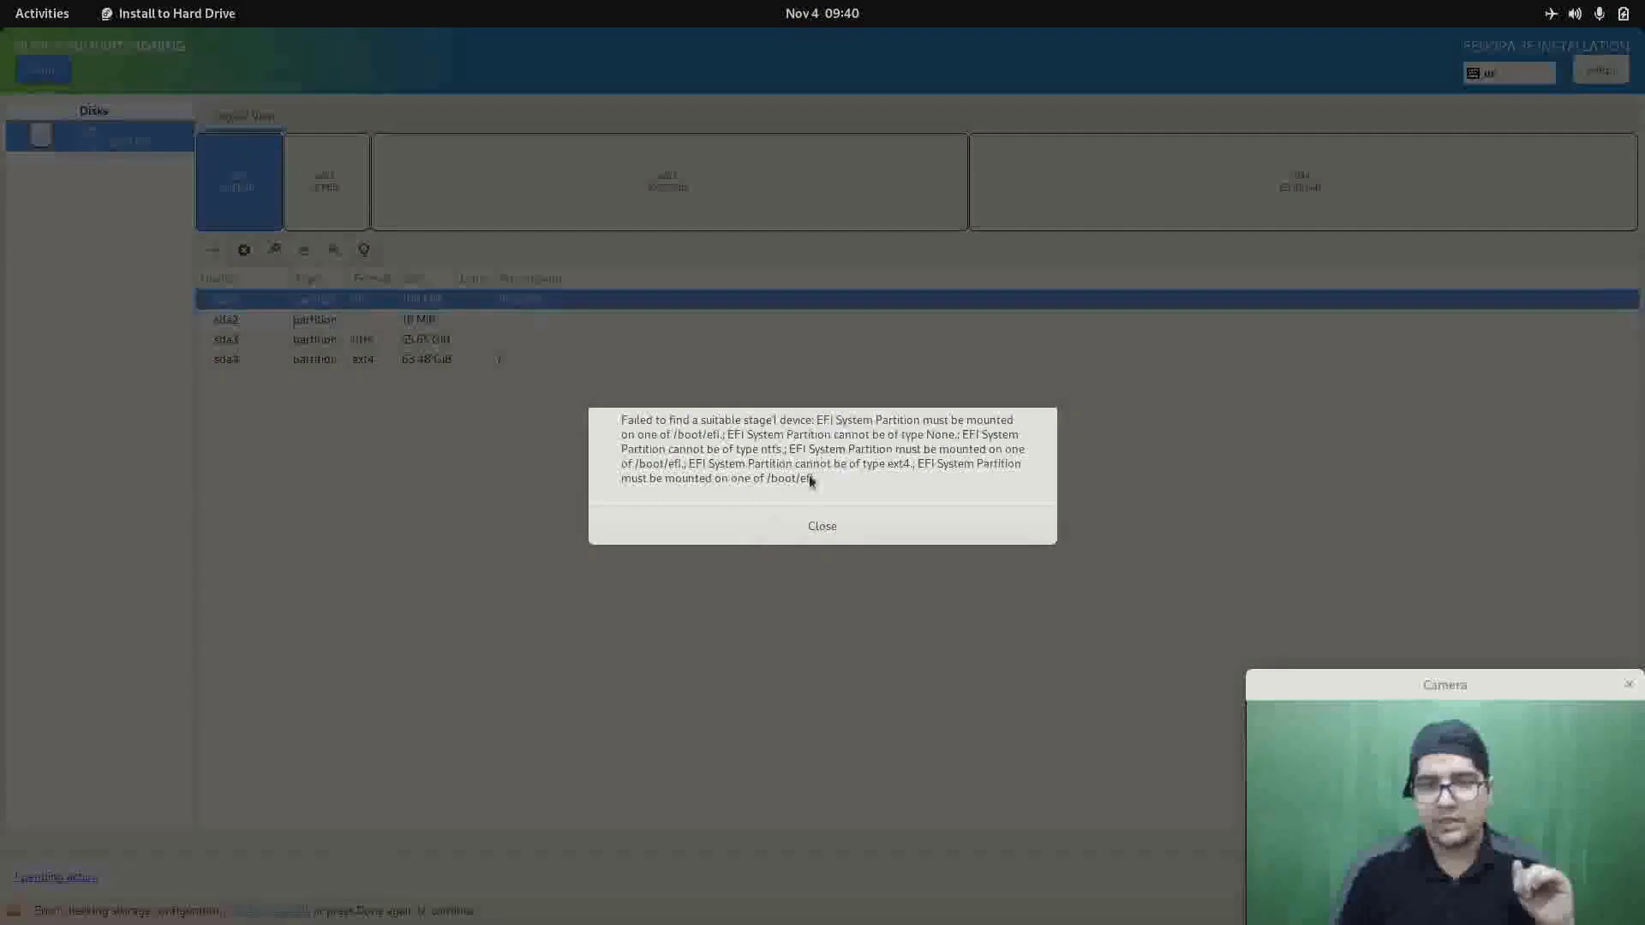
pyautogui.click(804, 537)
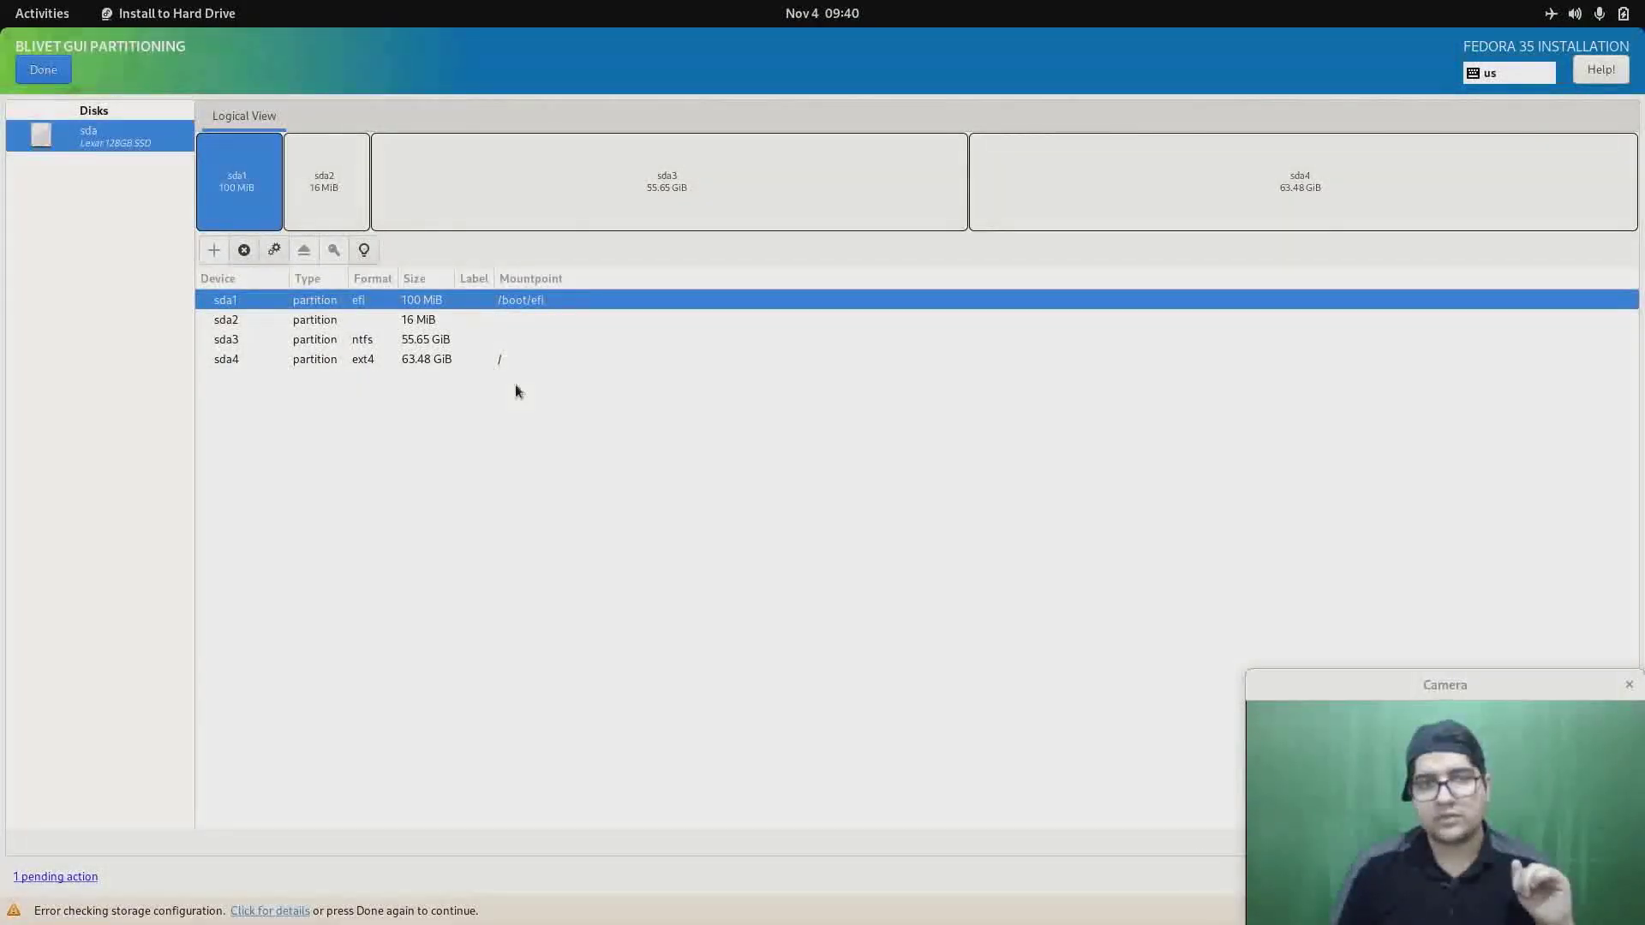
# - Finish the custom partitioning, accept the summarized changes to the Lexar SSD, and begin the installation
pyautogui.click(38, 73)
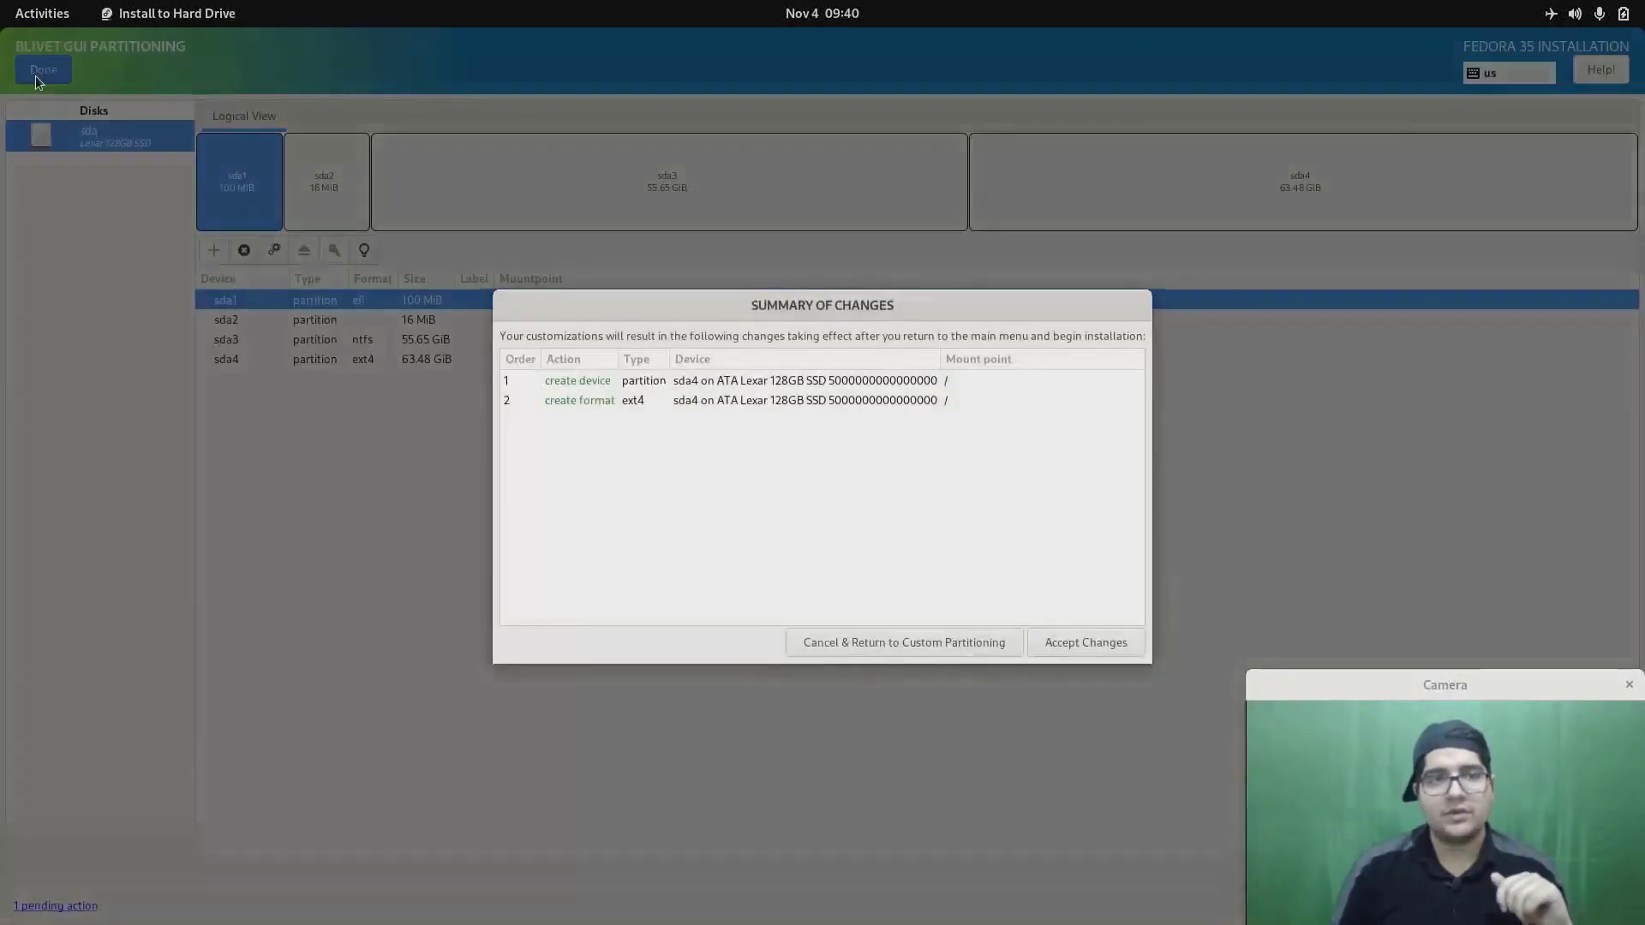
pyautogui.click(1083, 644)
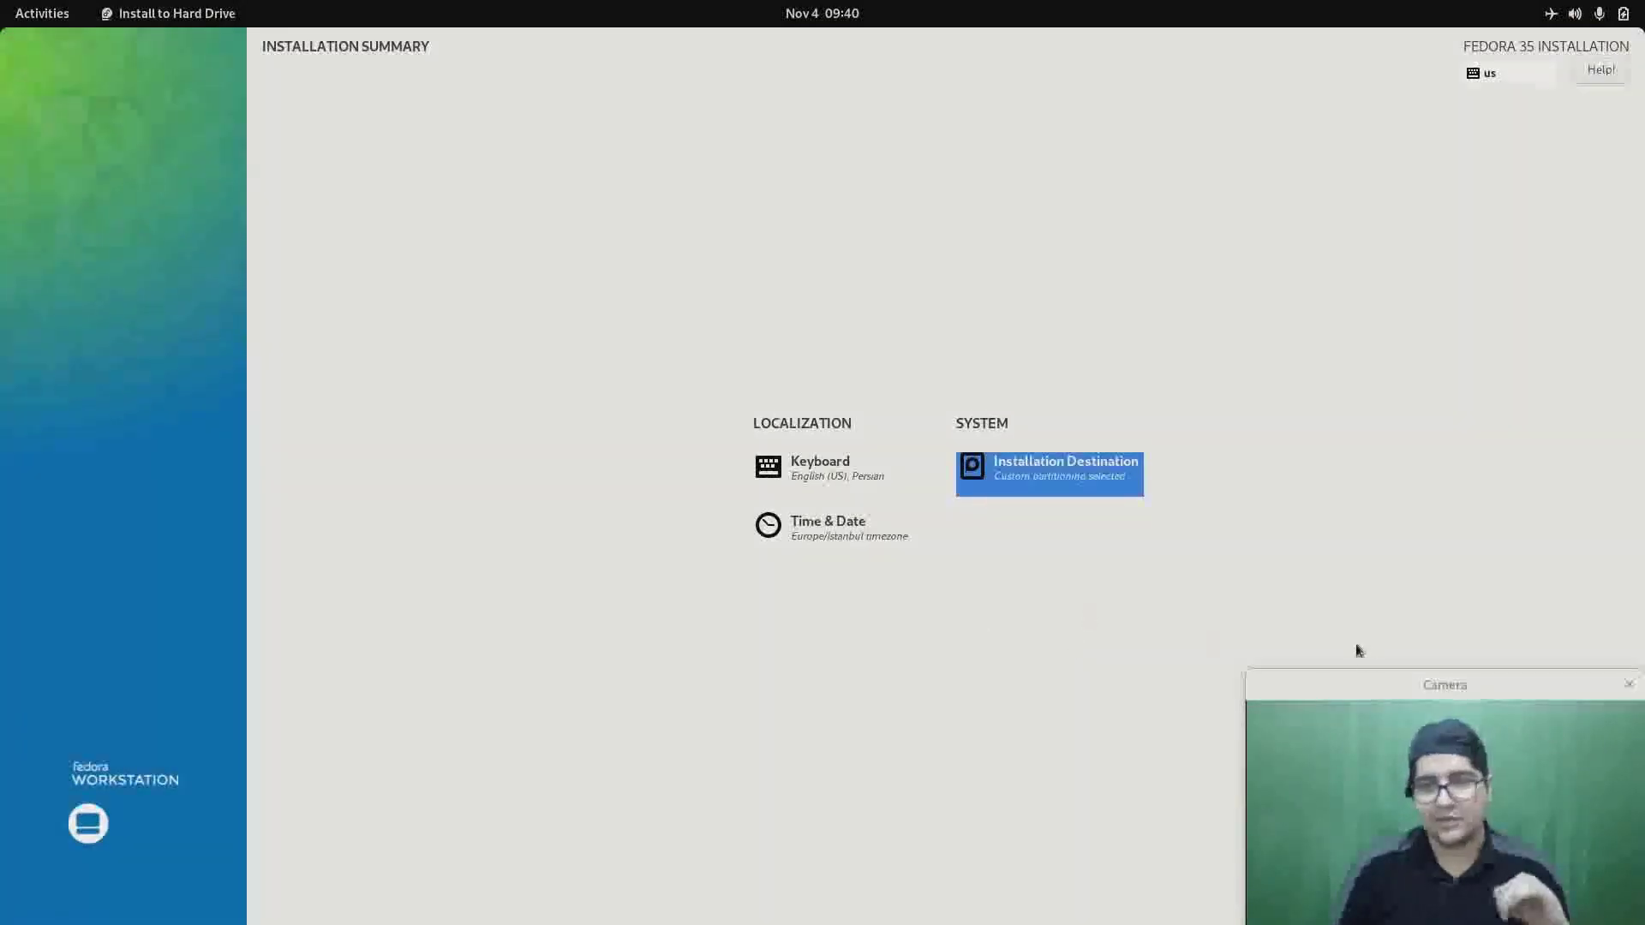
pyautogui.moveTo(1387, 684); pyautogui.dragTo(125, 696)
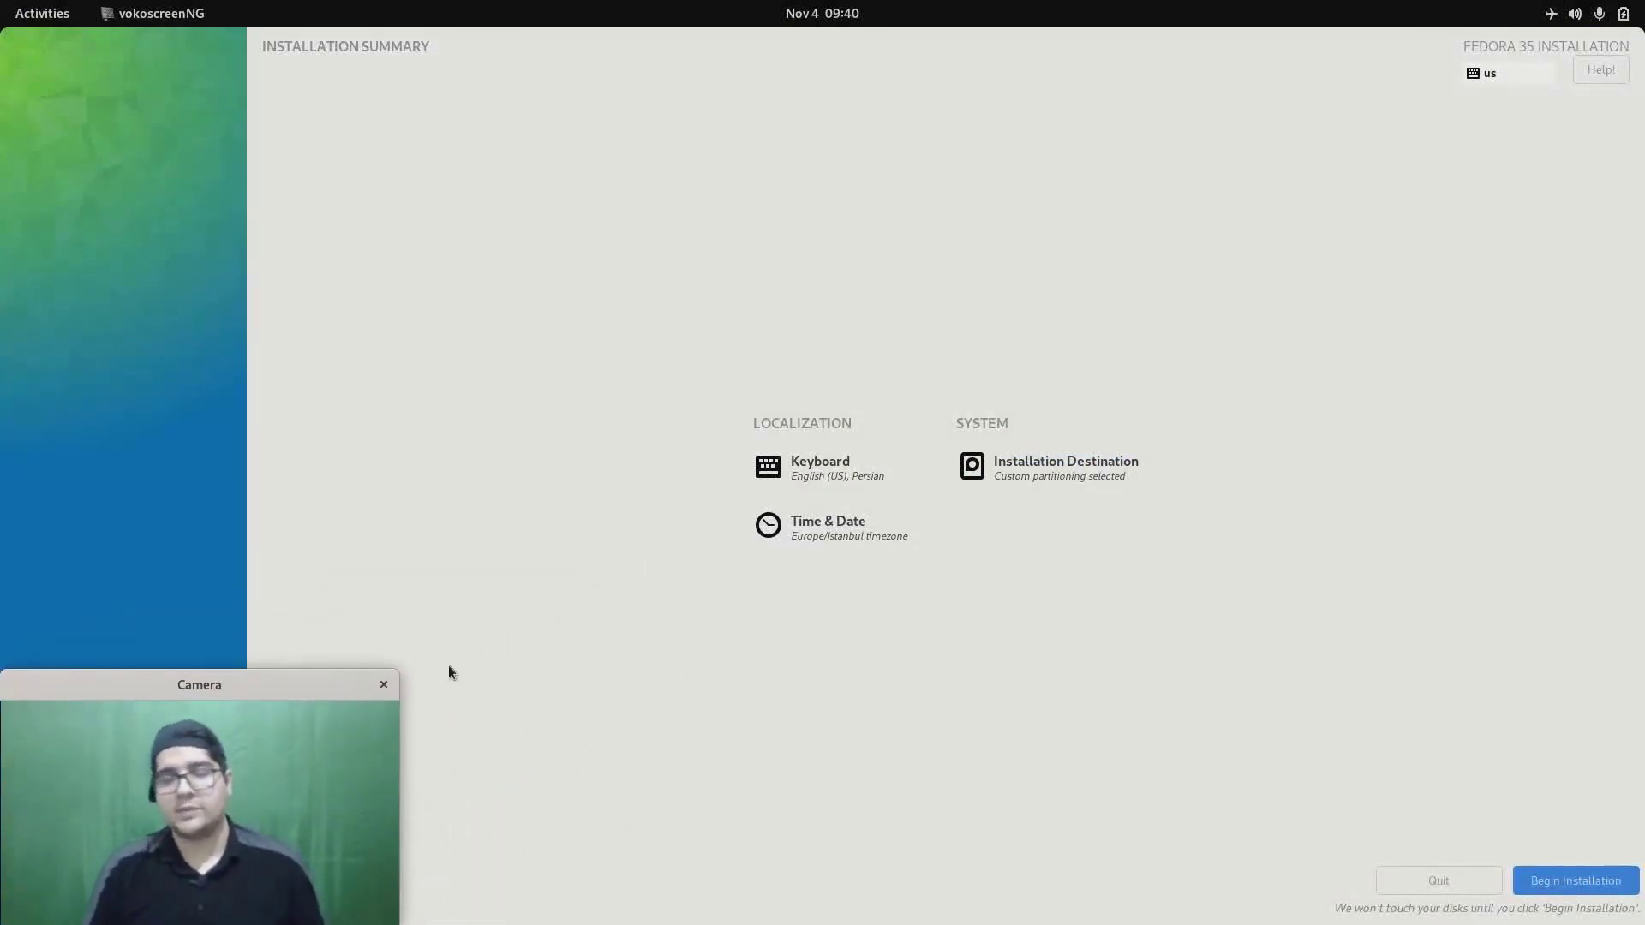
pyautogui.click(1042, 704)
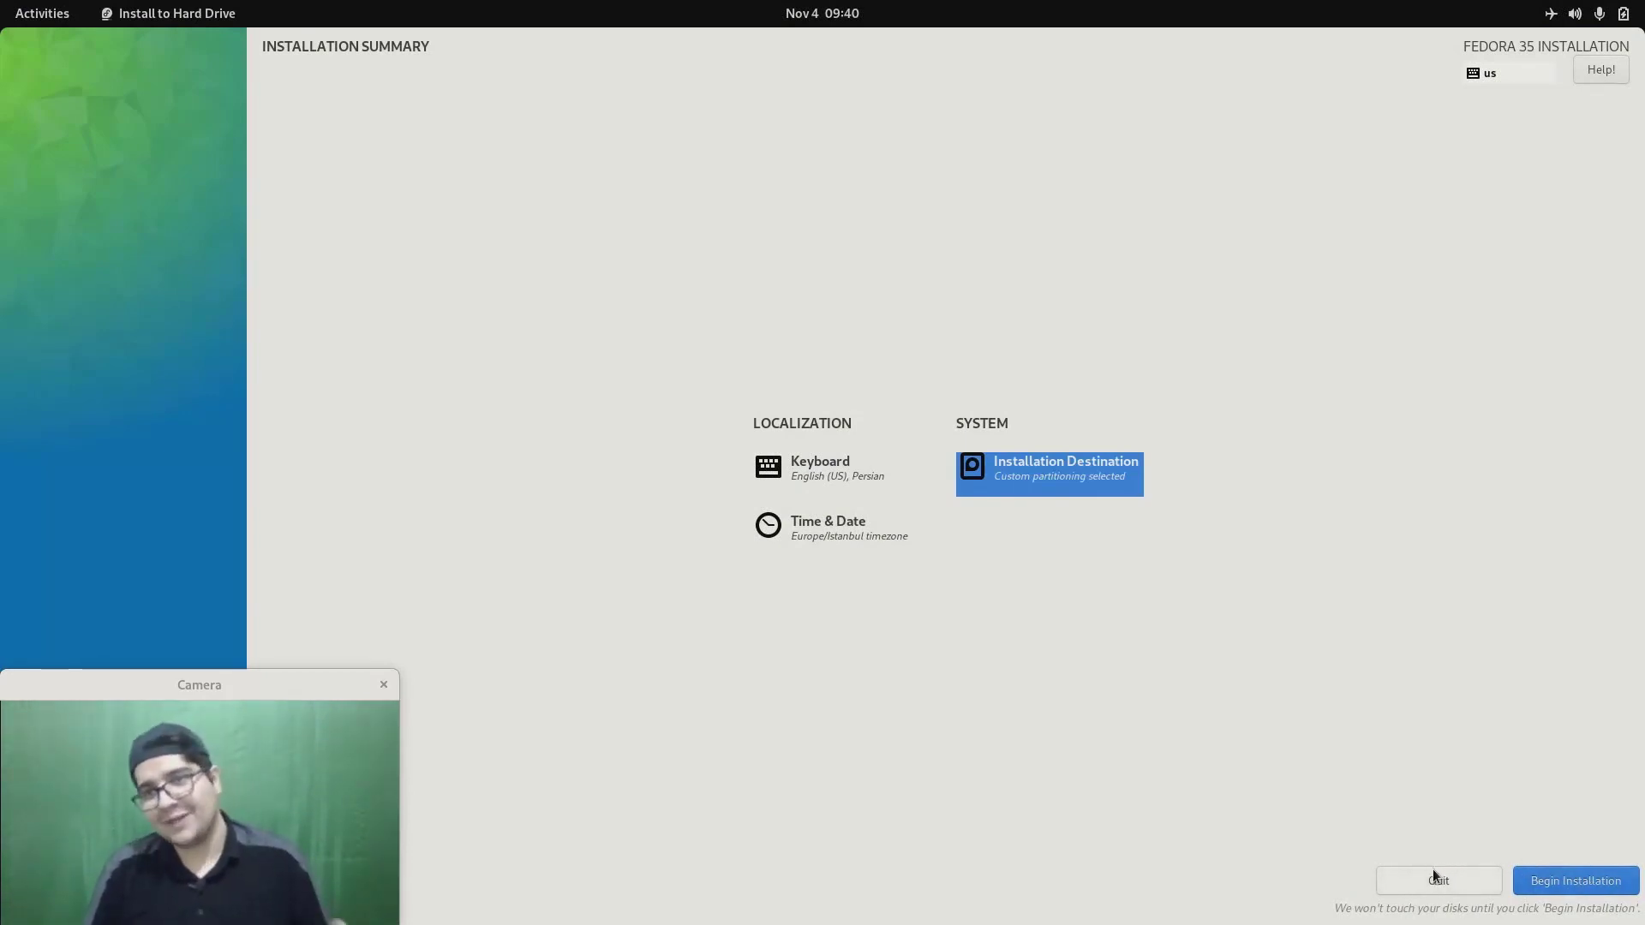
pyautogui.click(1572, 877)
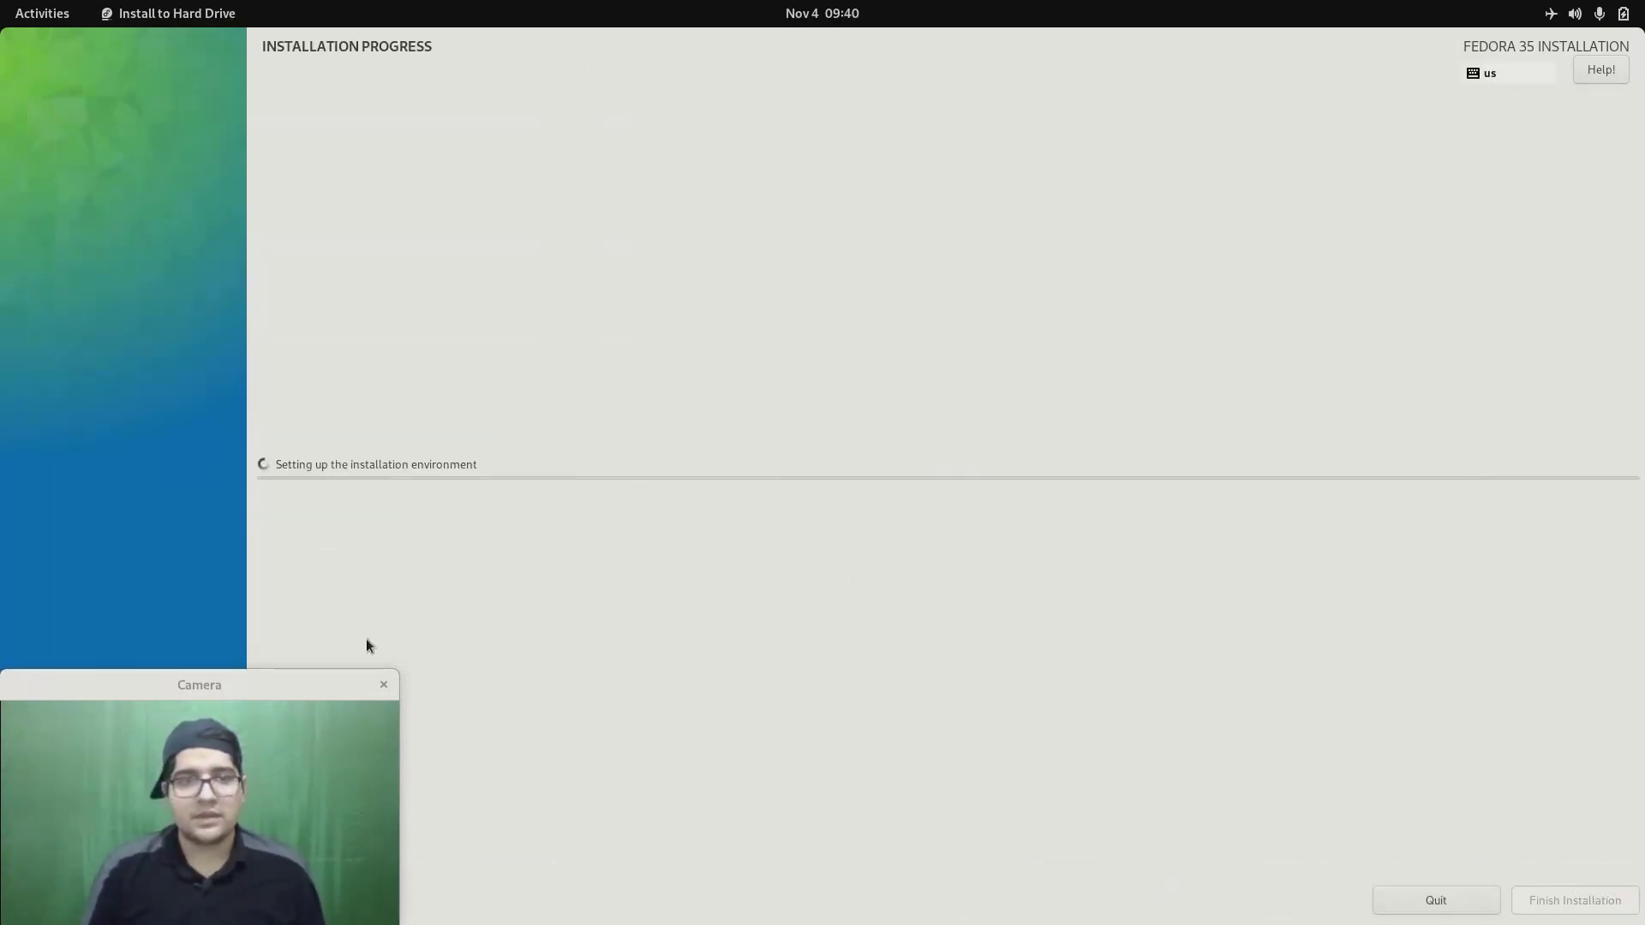
pyautogui.moveTo(142, 685); pyautogui.dragTo(1370, 688)
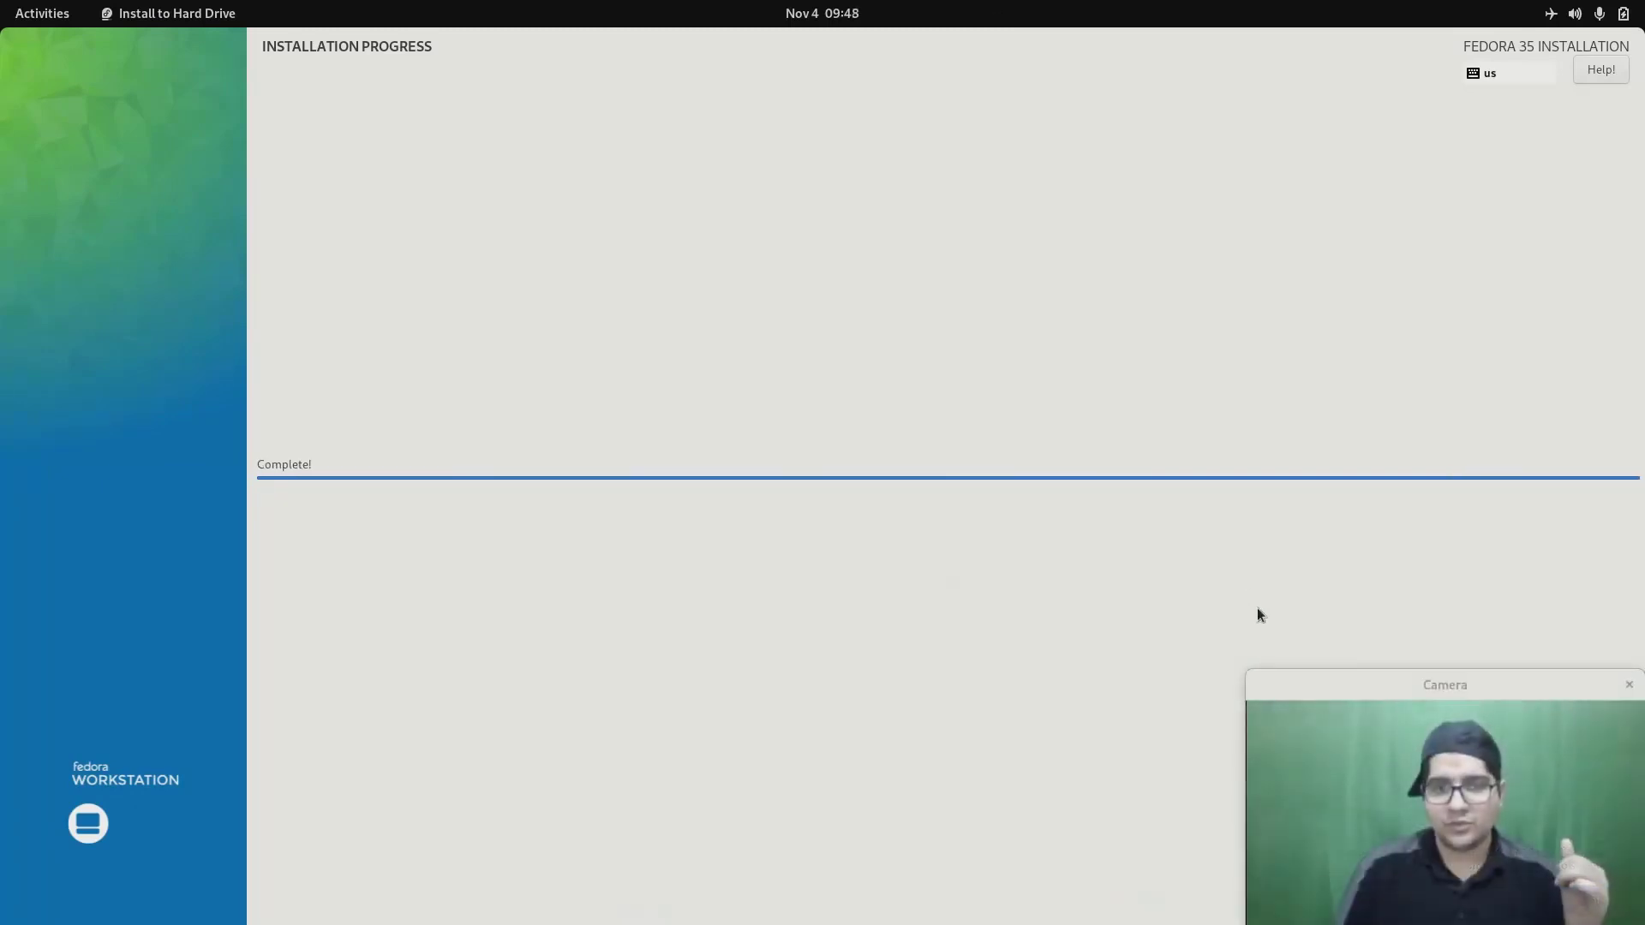
pyautogui.moveTo(1362, 679); pyautogui.dragTo(107, 676)
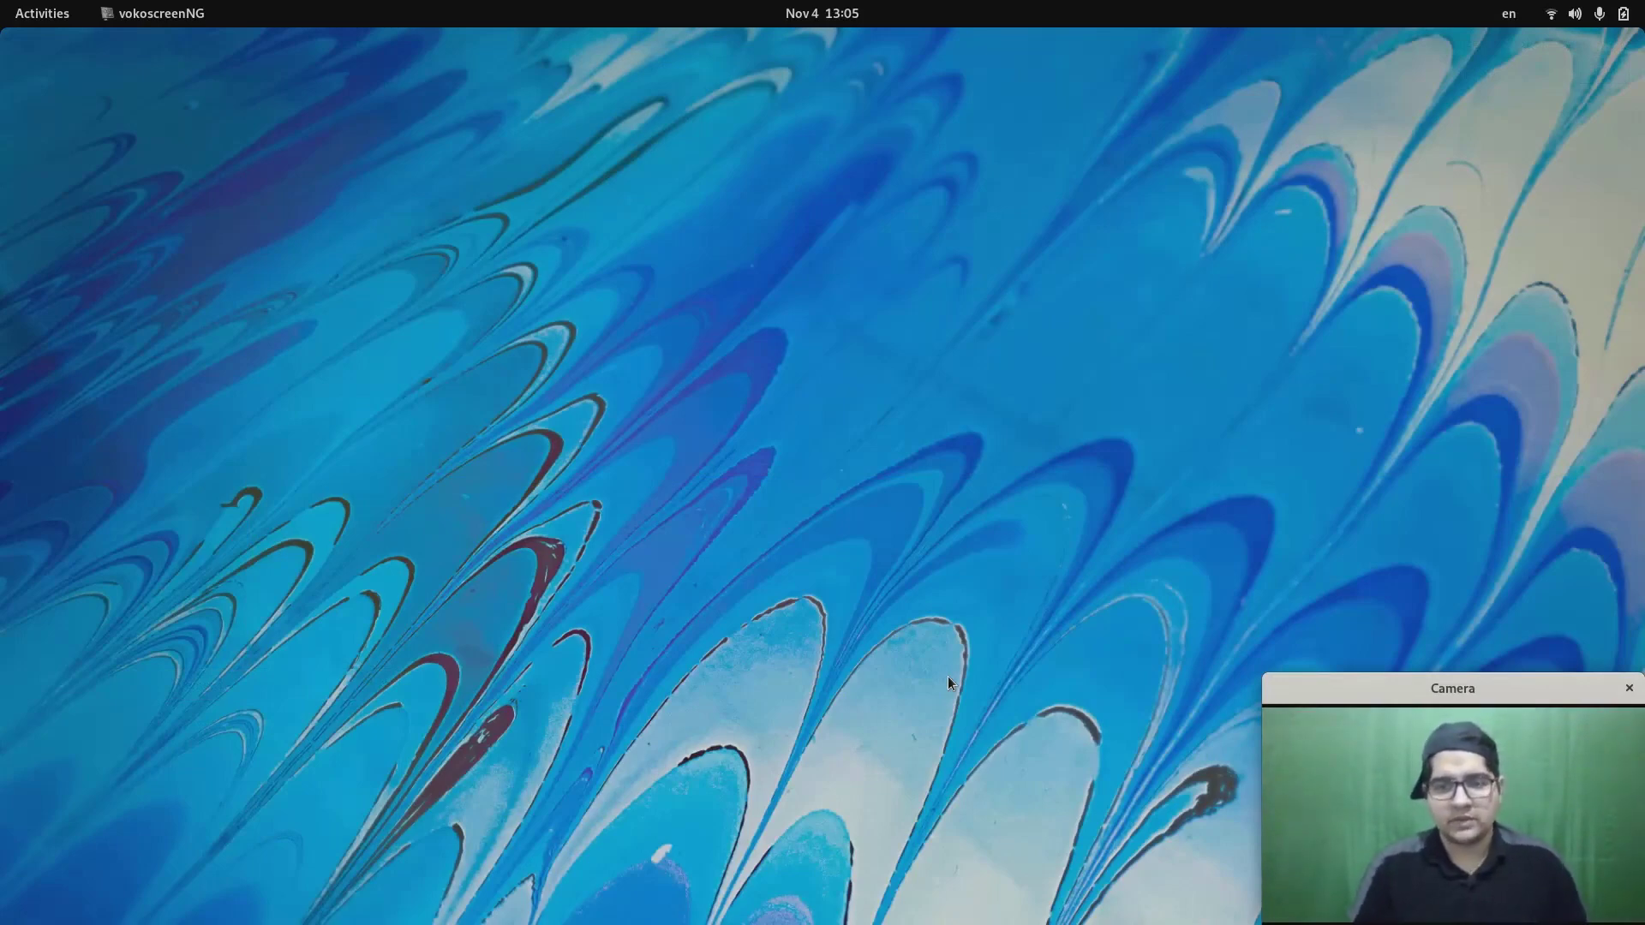
# - Examine the installed system's applications and the contents of the Utilities folder, and return to the desktop
pyautogui.press('super')
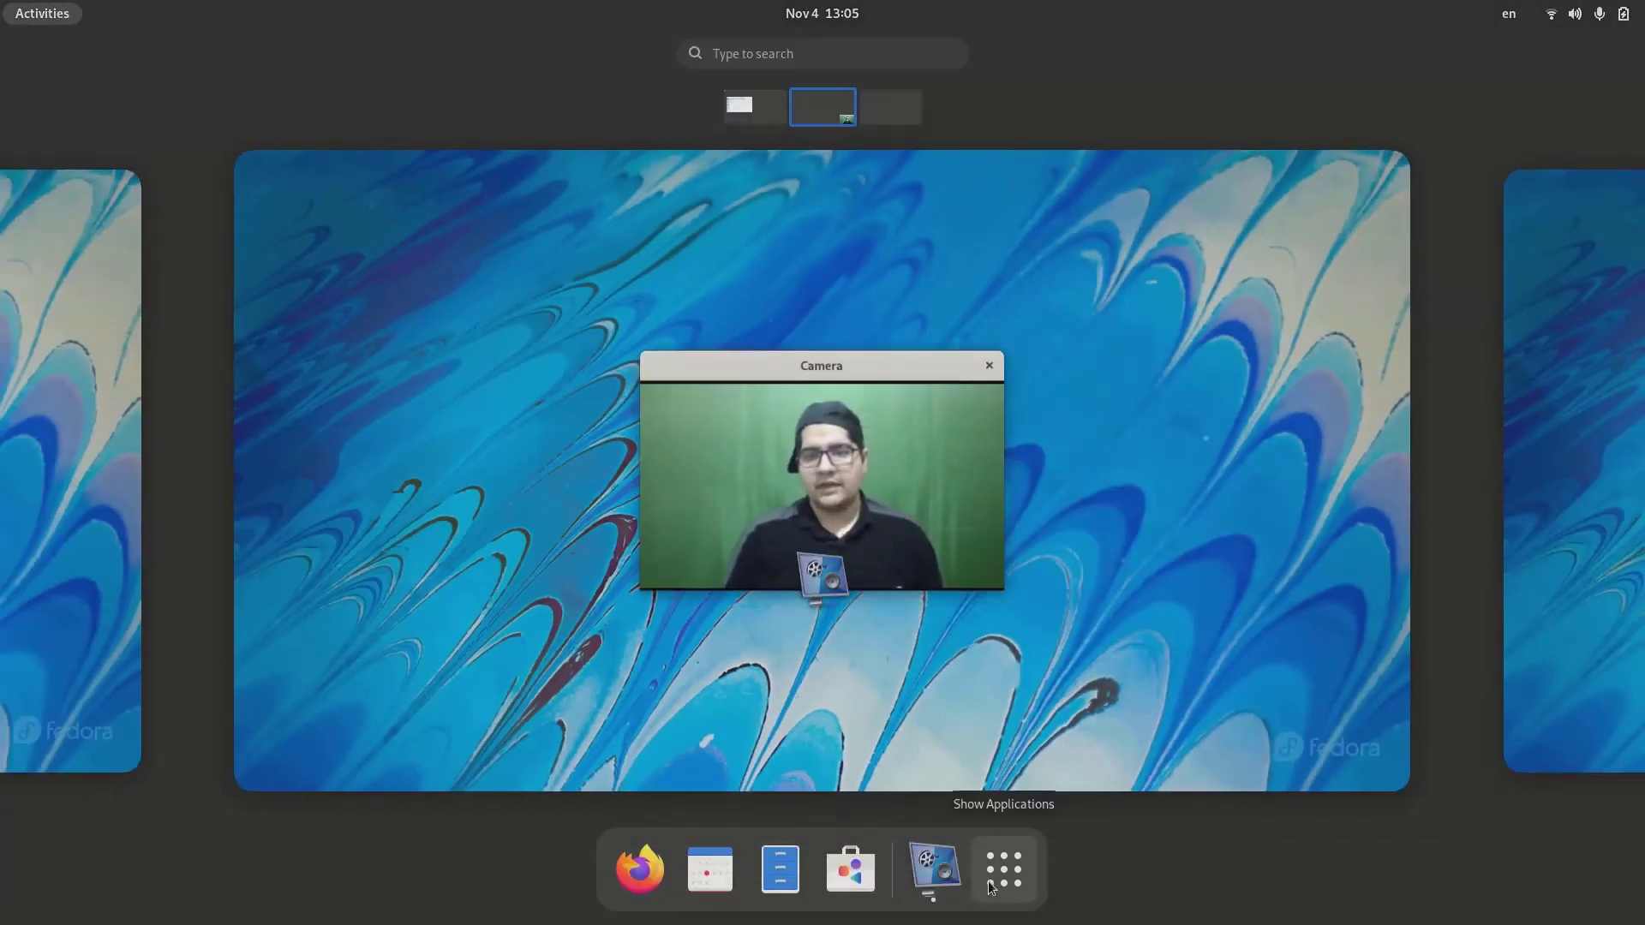
pyautogui.click(933, 868)
pyautogui.scroll(-2, 1119, 660)
pyautogui.scroll(1, 1117, 662)
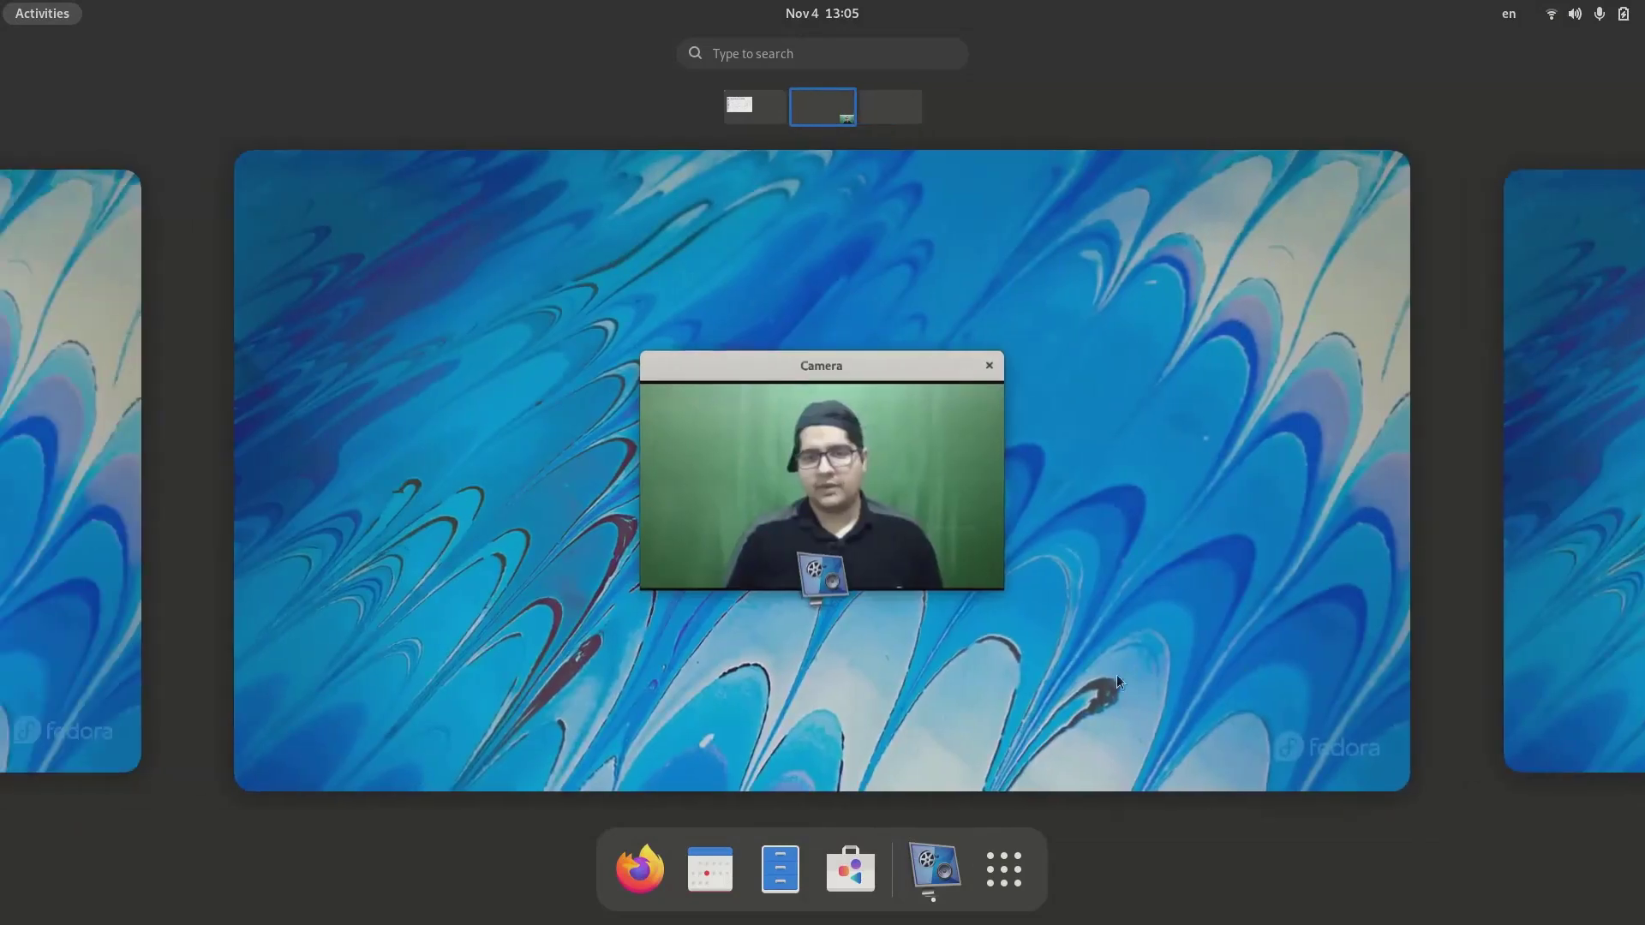
pyautogui.click(1004, 870)
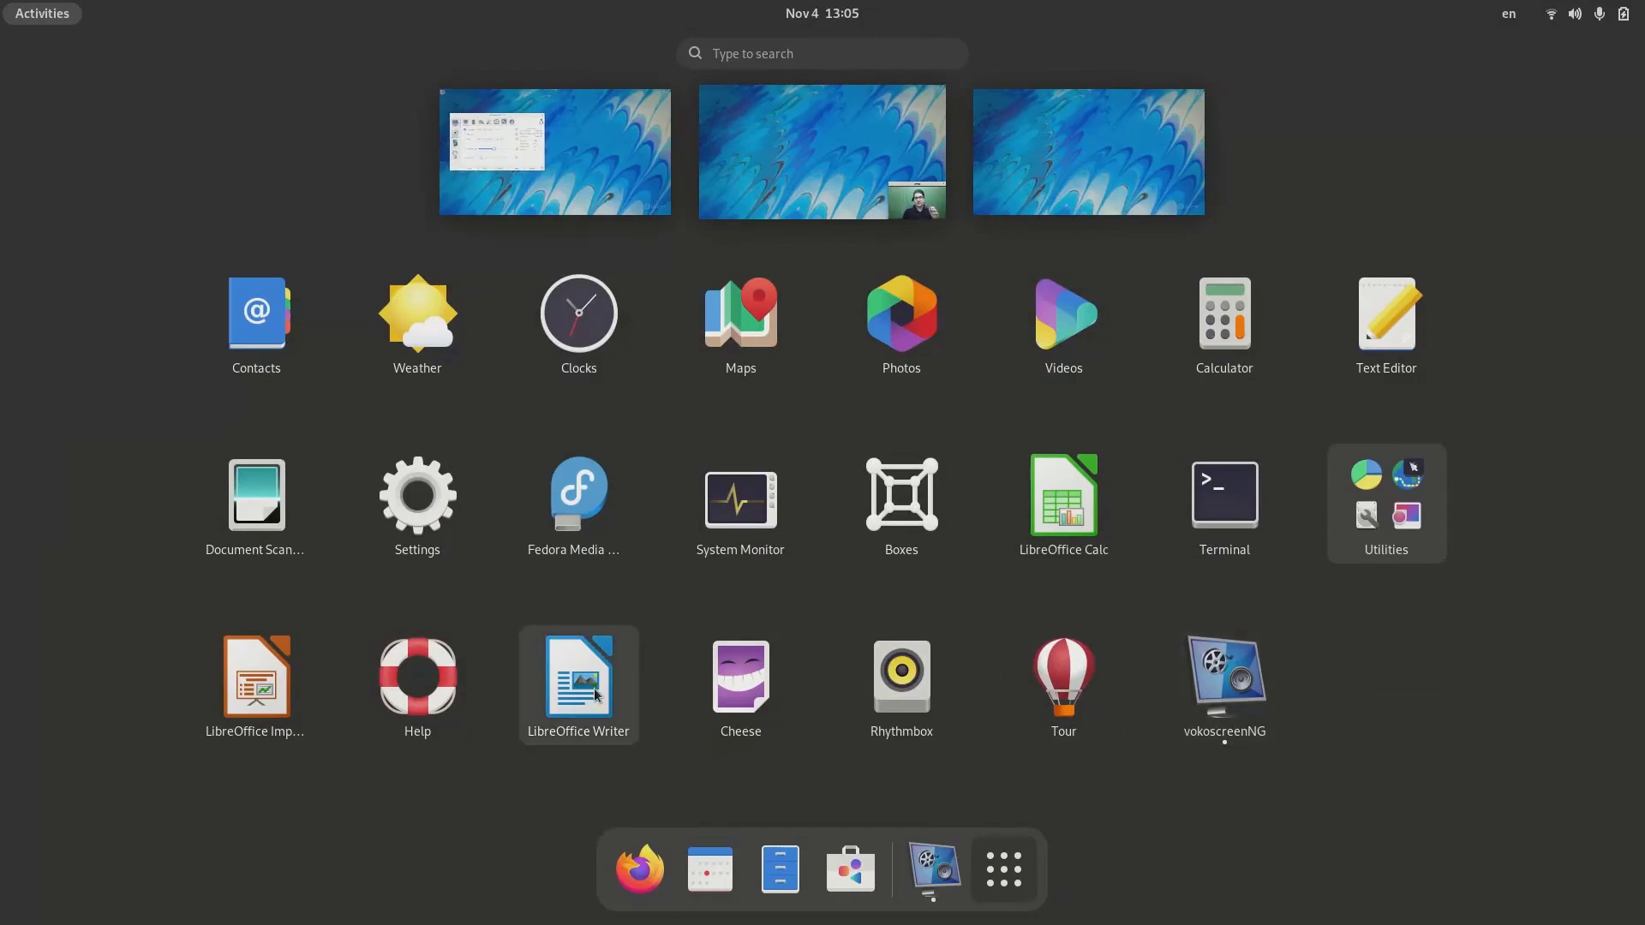
pyautogui.click(1405, 502)
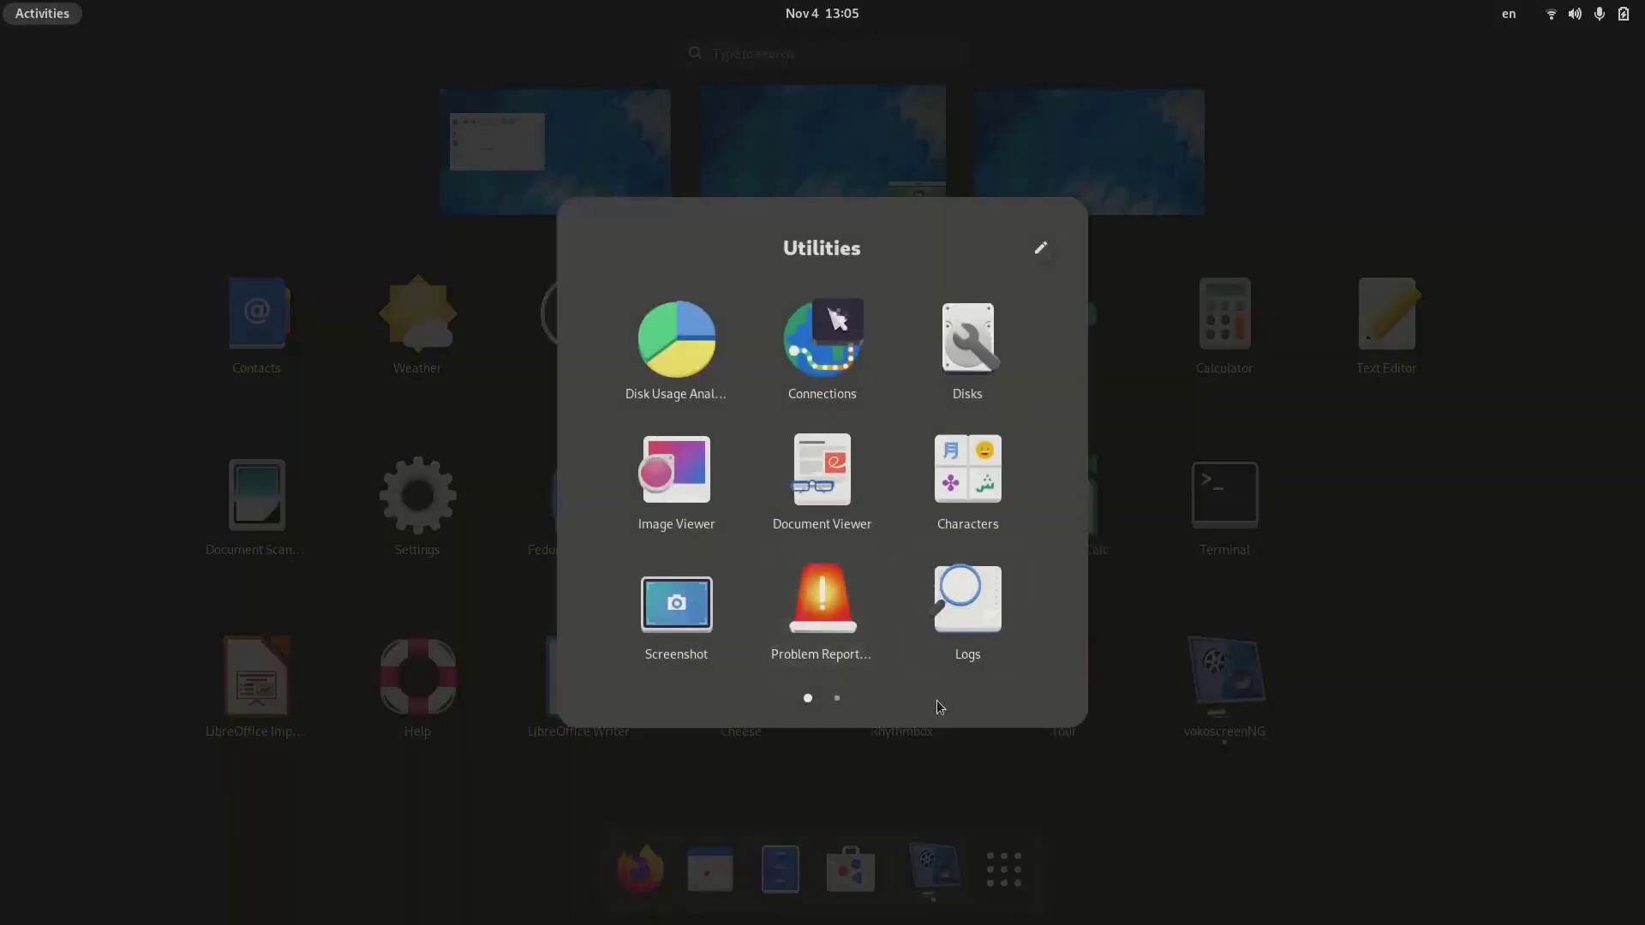
pyautogui.scroll(-1, 864, 604)
pyautogui.scroll(1, 865, 604)
pyautogui.click(1395, 650)
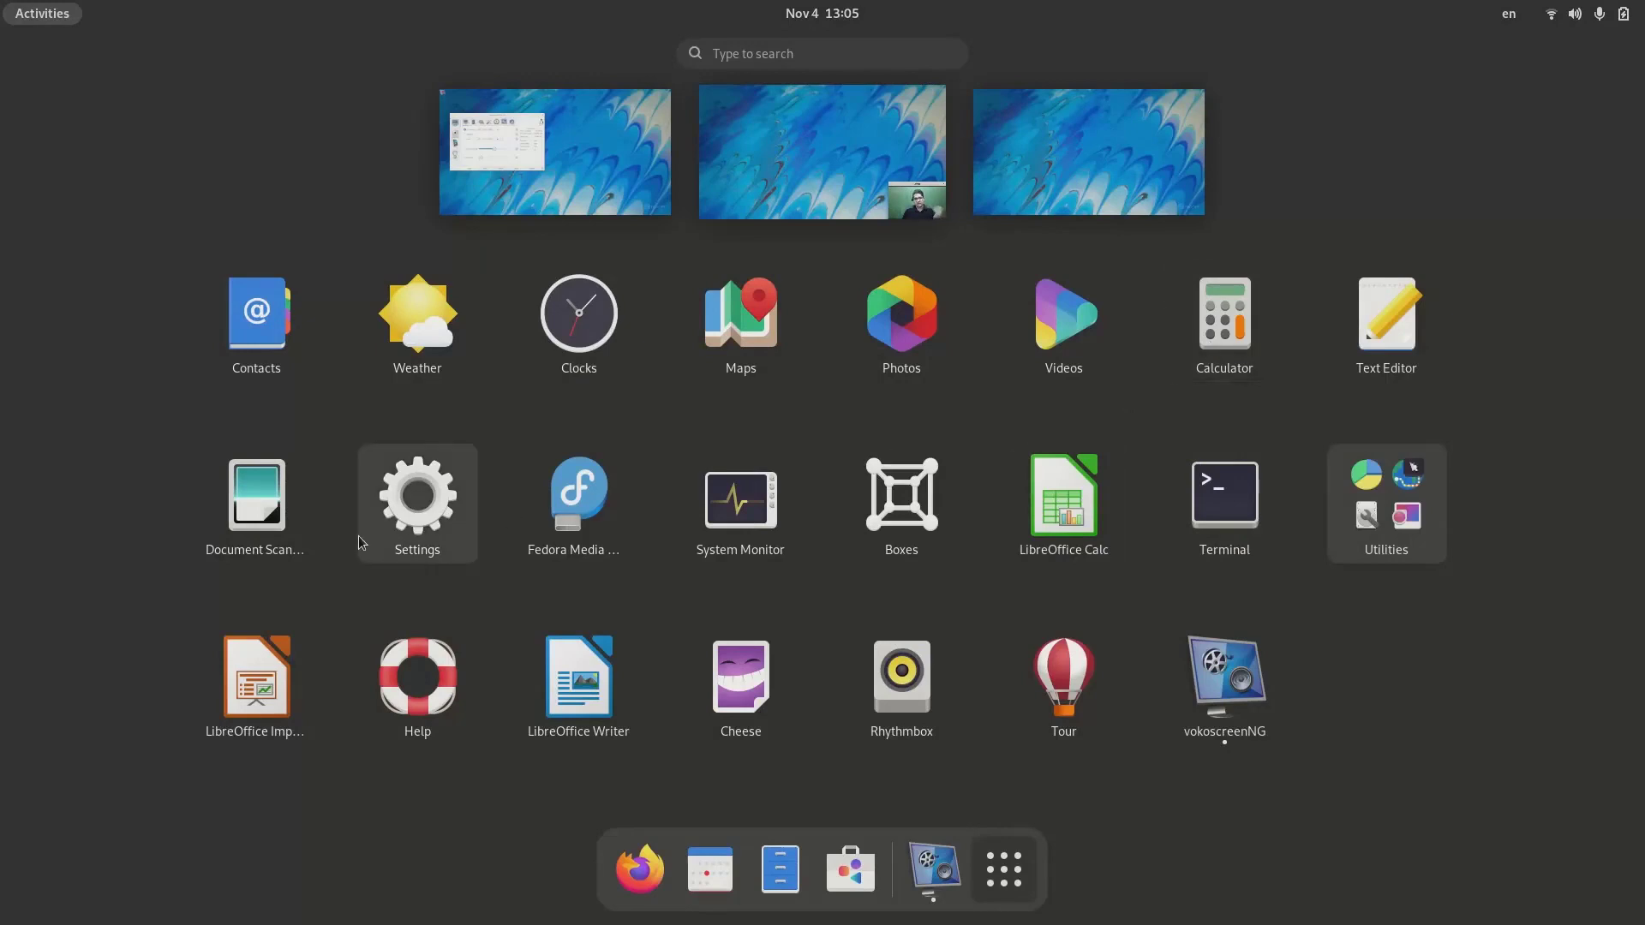
pyautogui.click(844, 215)
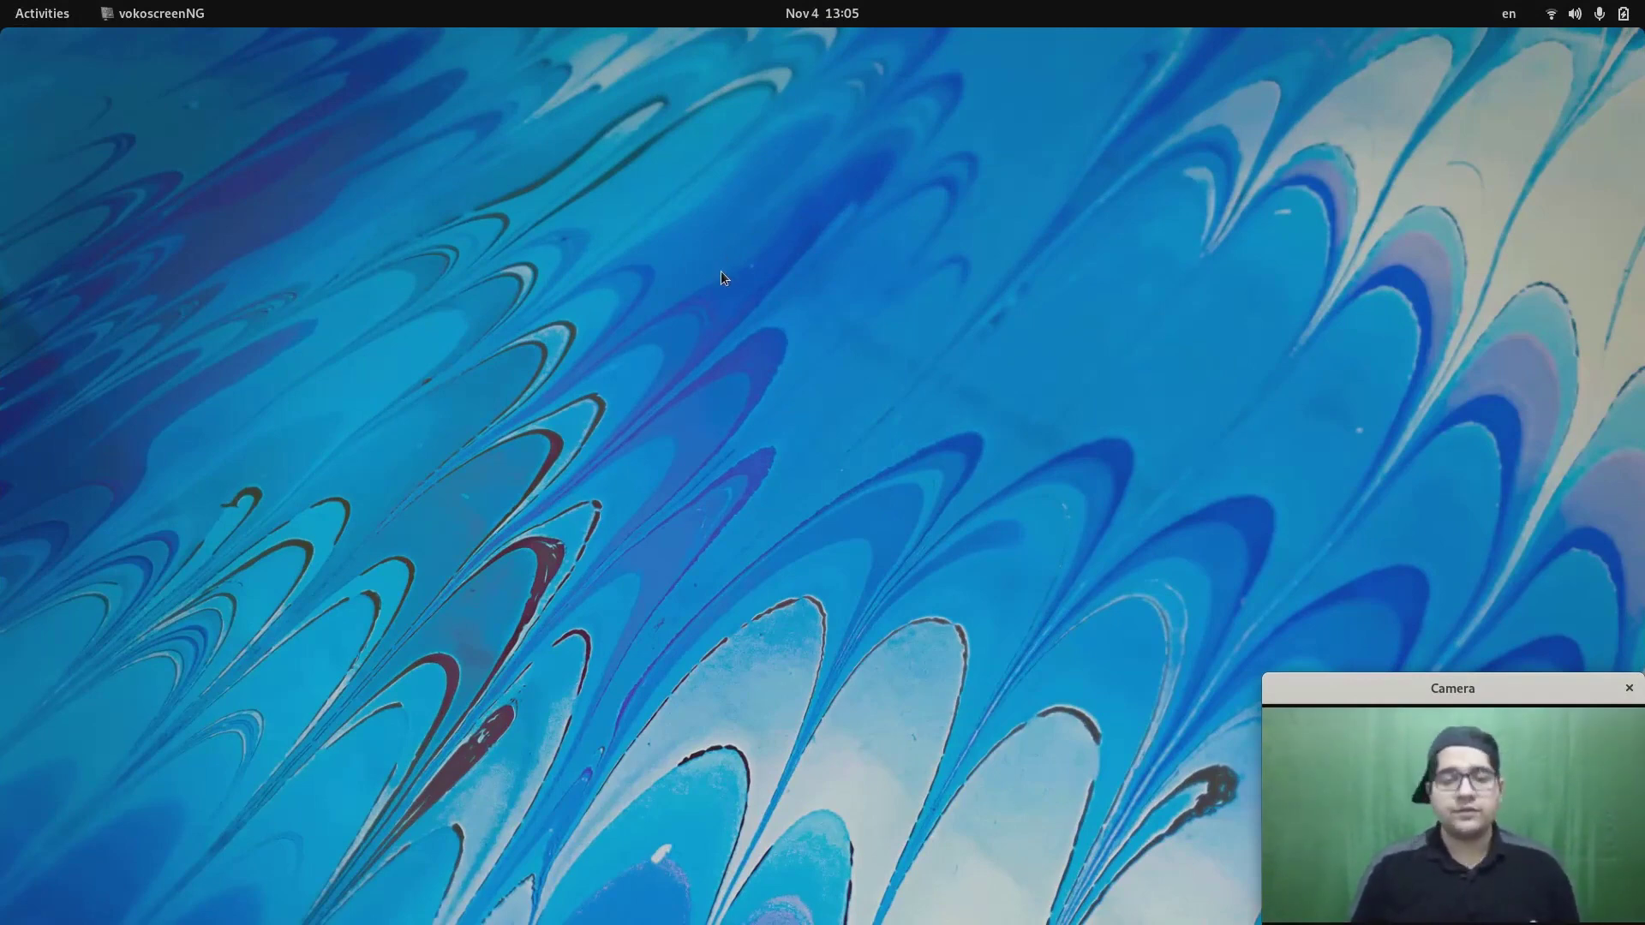
# - Open the Files application on the Home folder and move its window to the upper middle of the desktop
pyautogui.press('super')
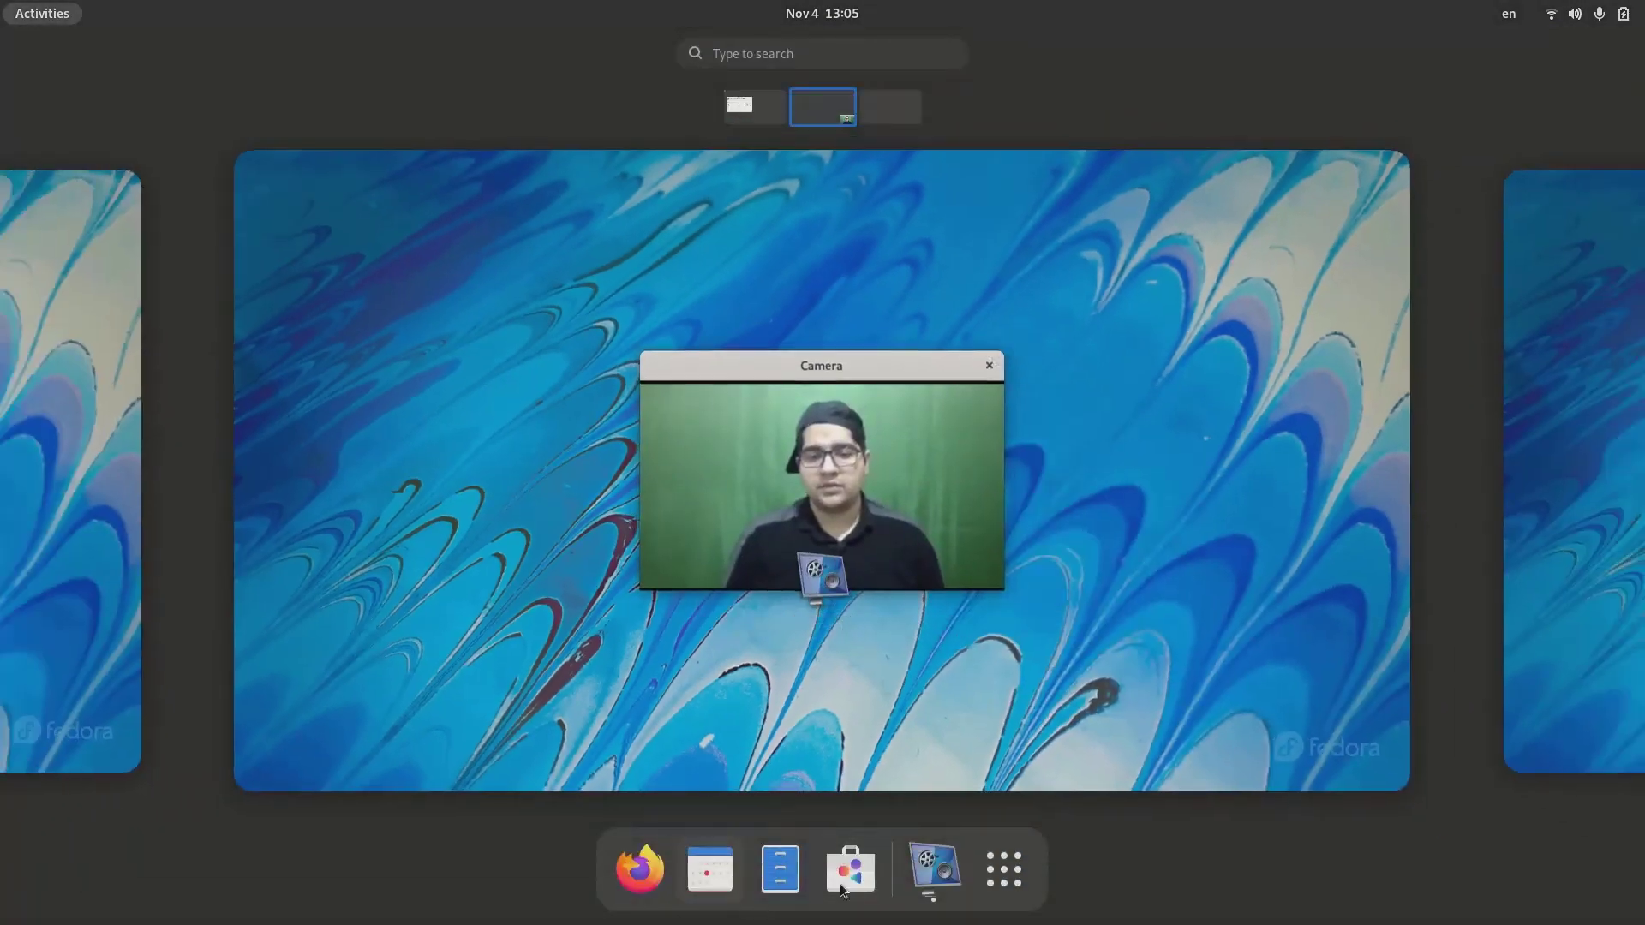
pyautogui.click(934, 870)
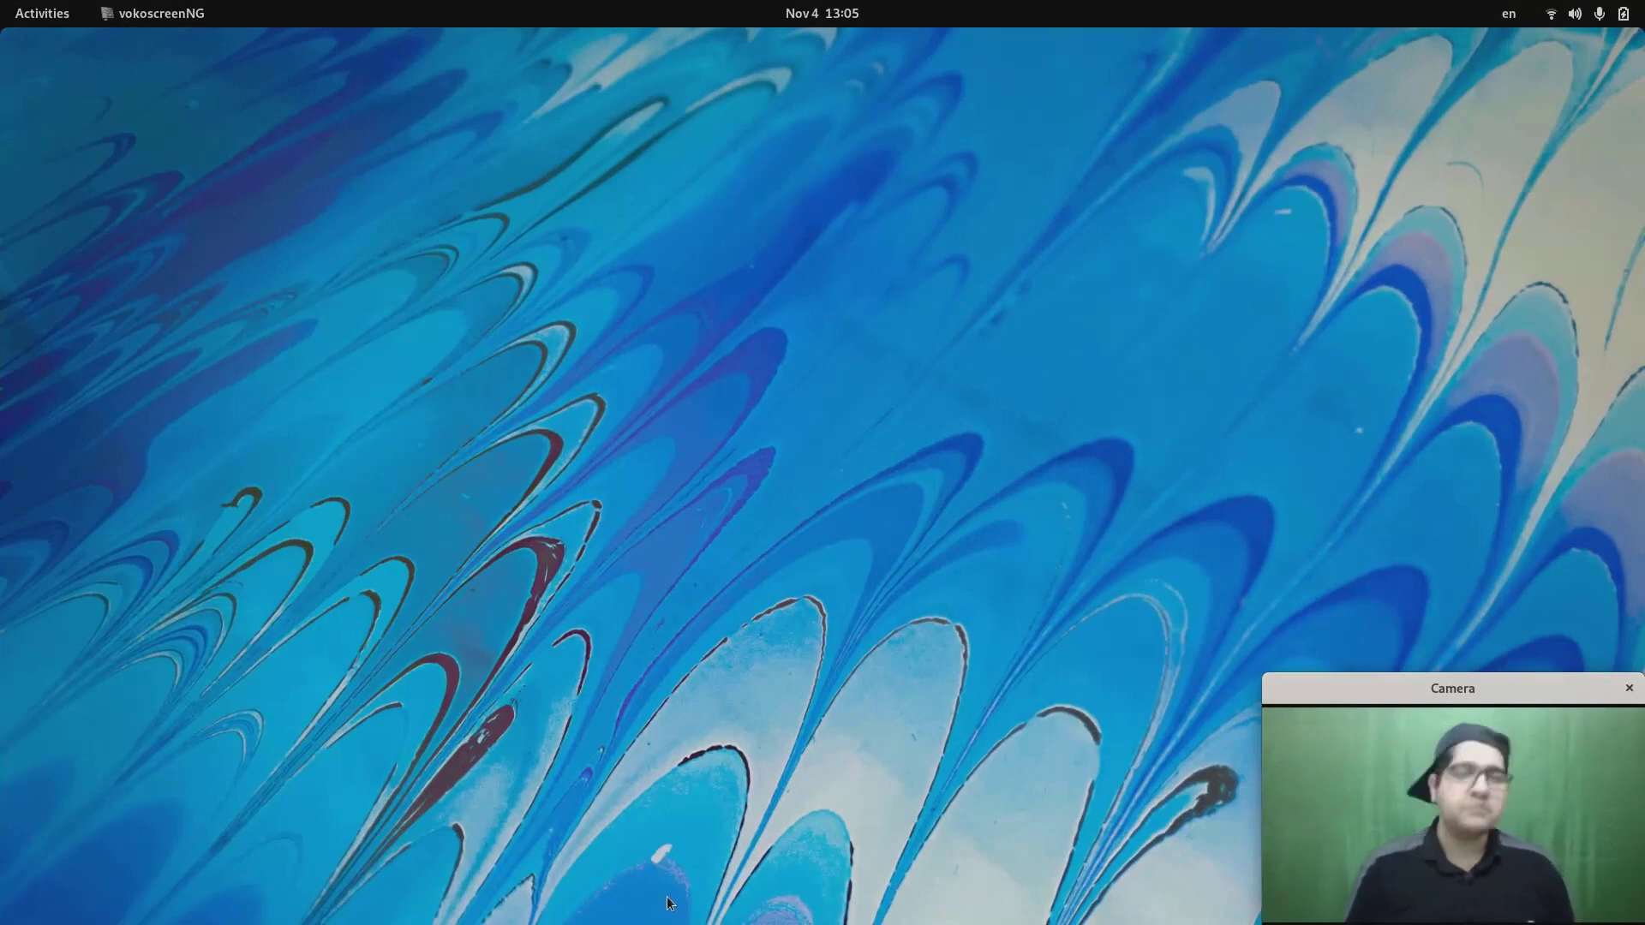
pyautogui.press('super')
pyautogui.click(765, 868)
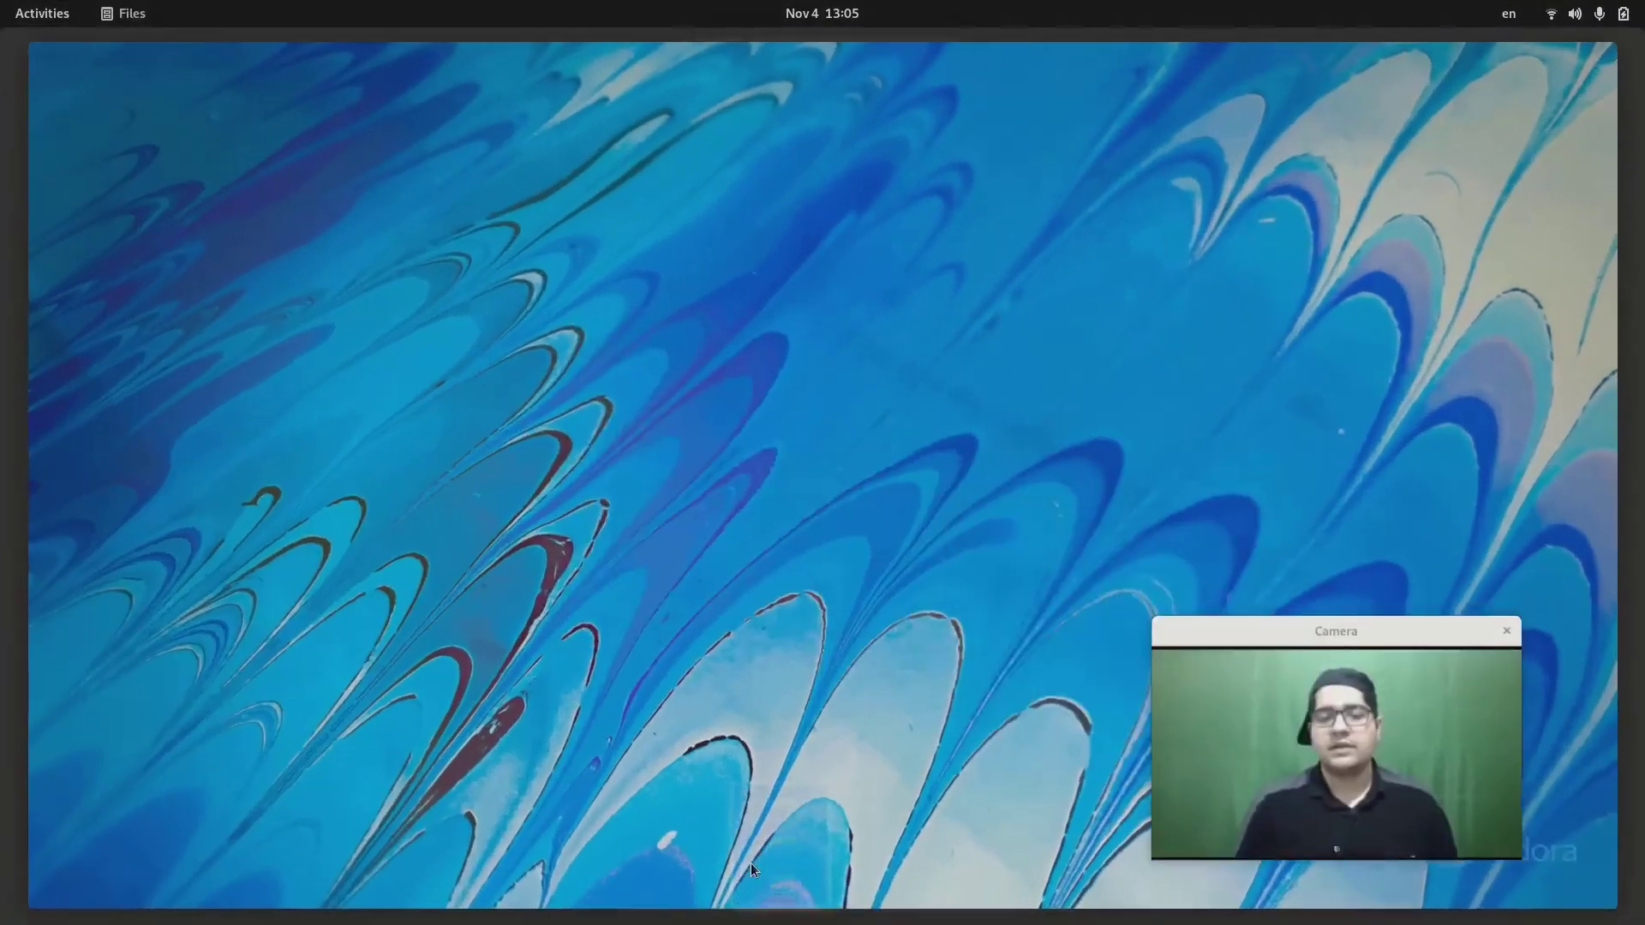
pyautogui.moveTo(626, 201); pyautogui.dragTo(1019, 160)
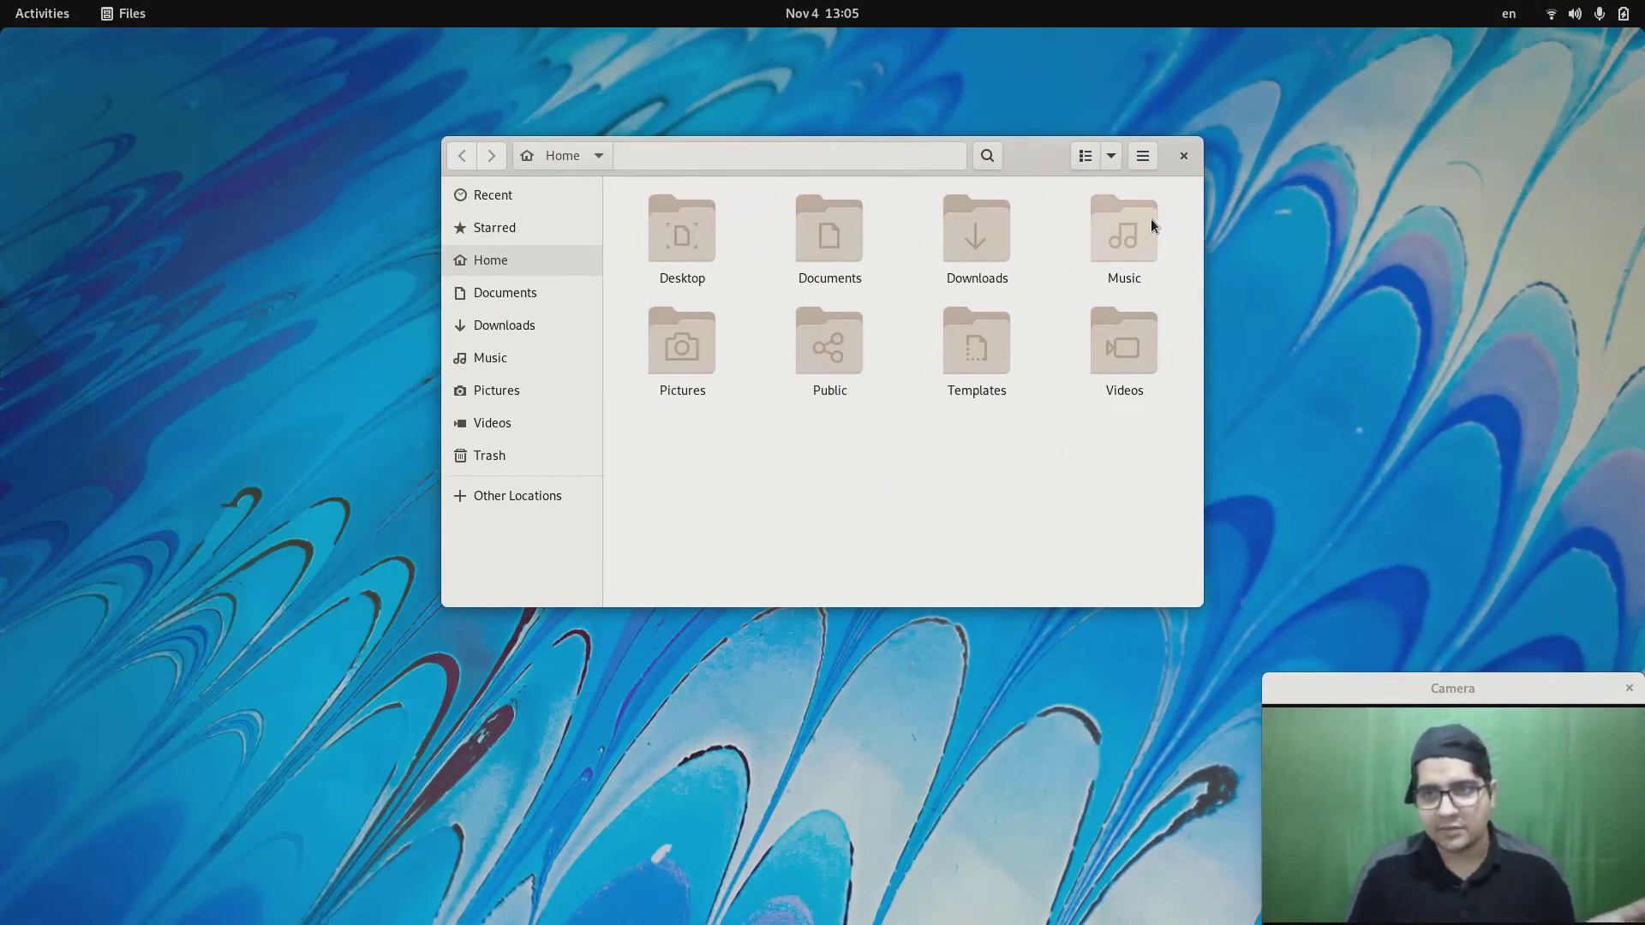
# - Switch the keyboard layout to Persian and back to English
pyautogui.press('super+space')
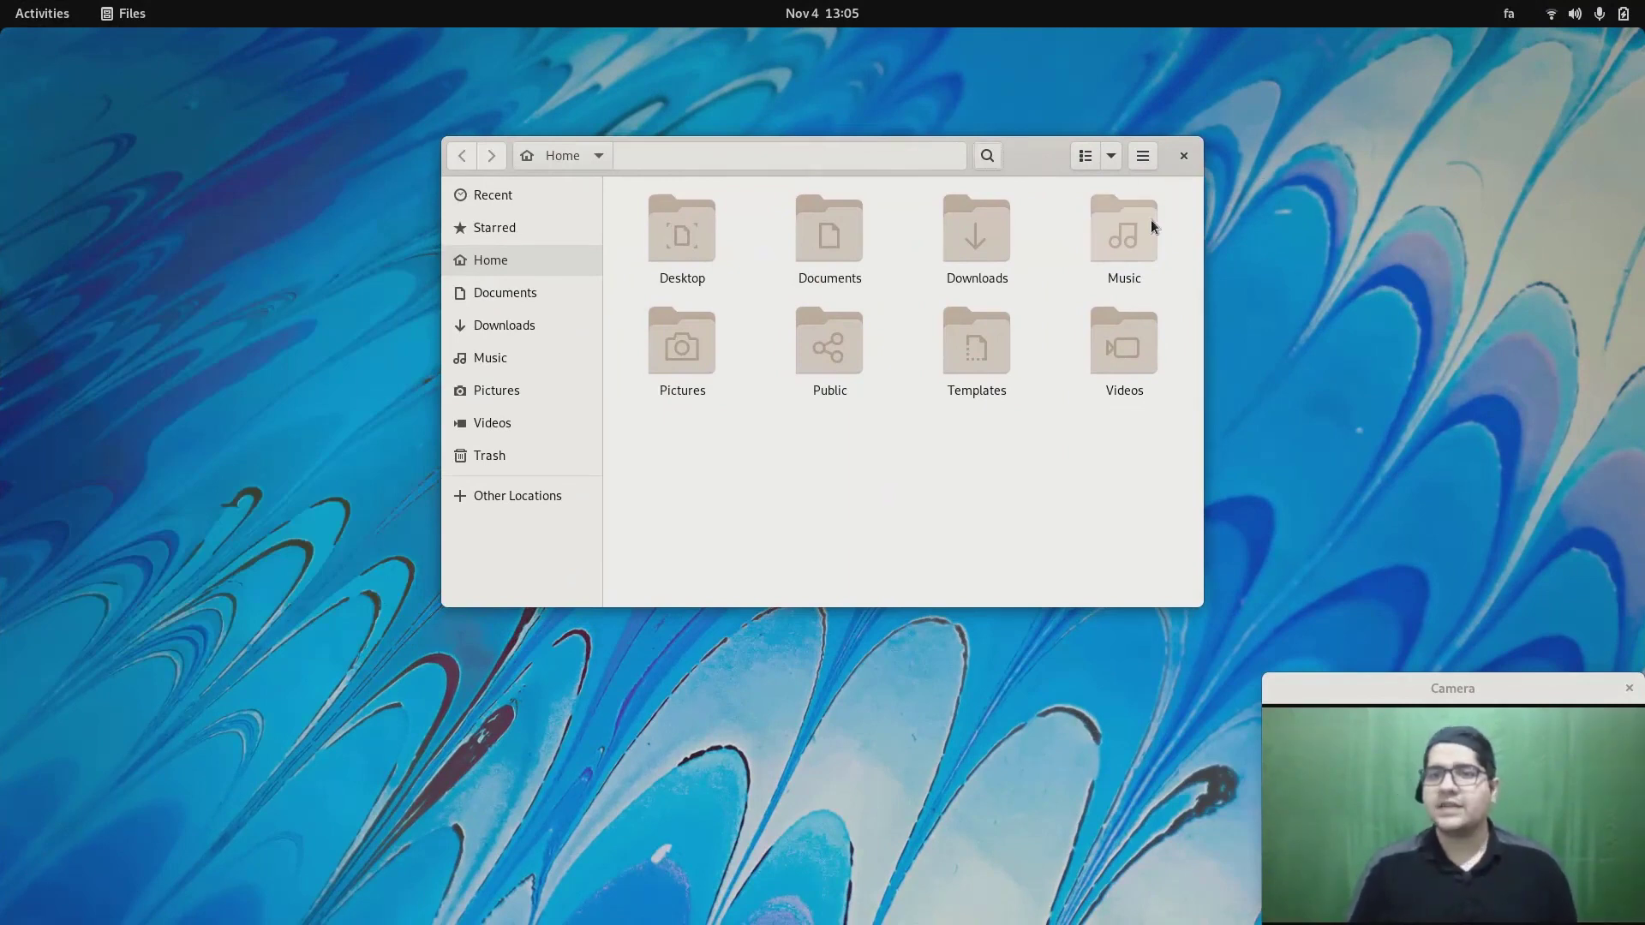
pyautogui.press('super+space')
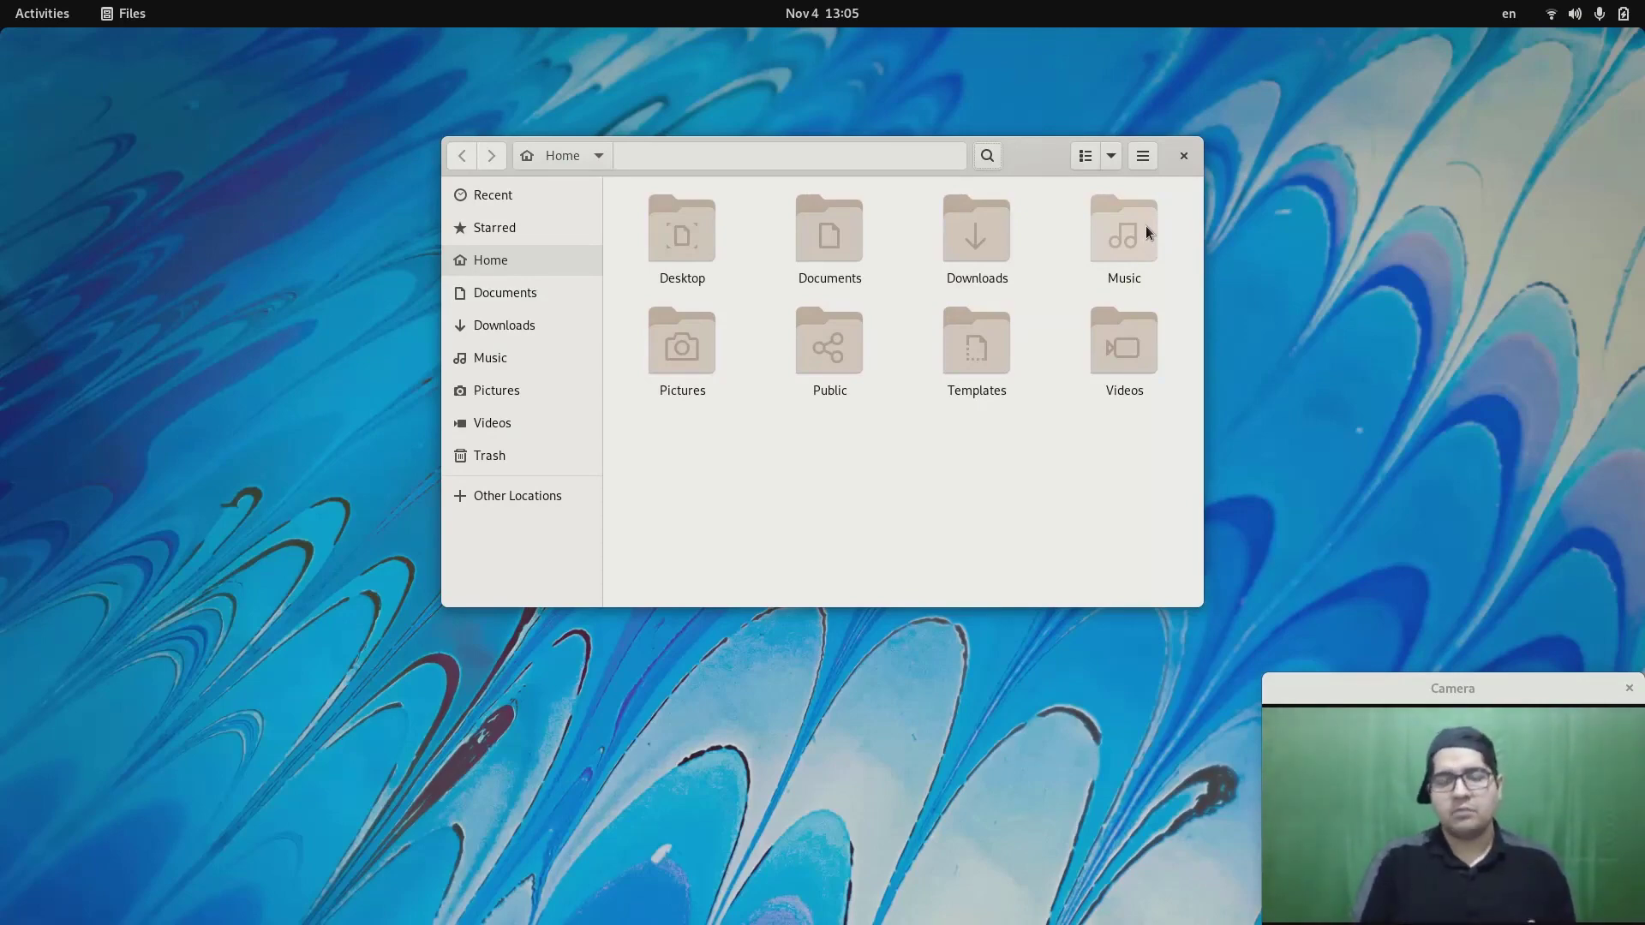
# - Open a Terminal, run the apt command to check whether it is available, and close the Terminal
pyautogui.press('super')
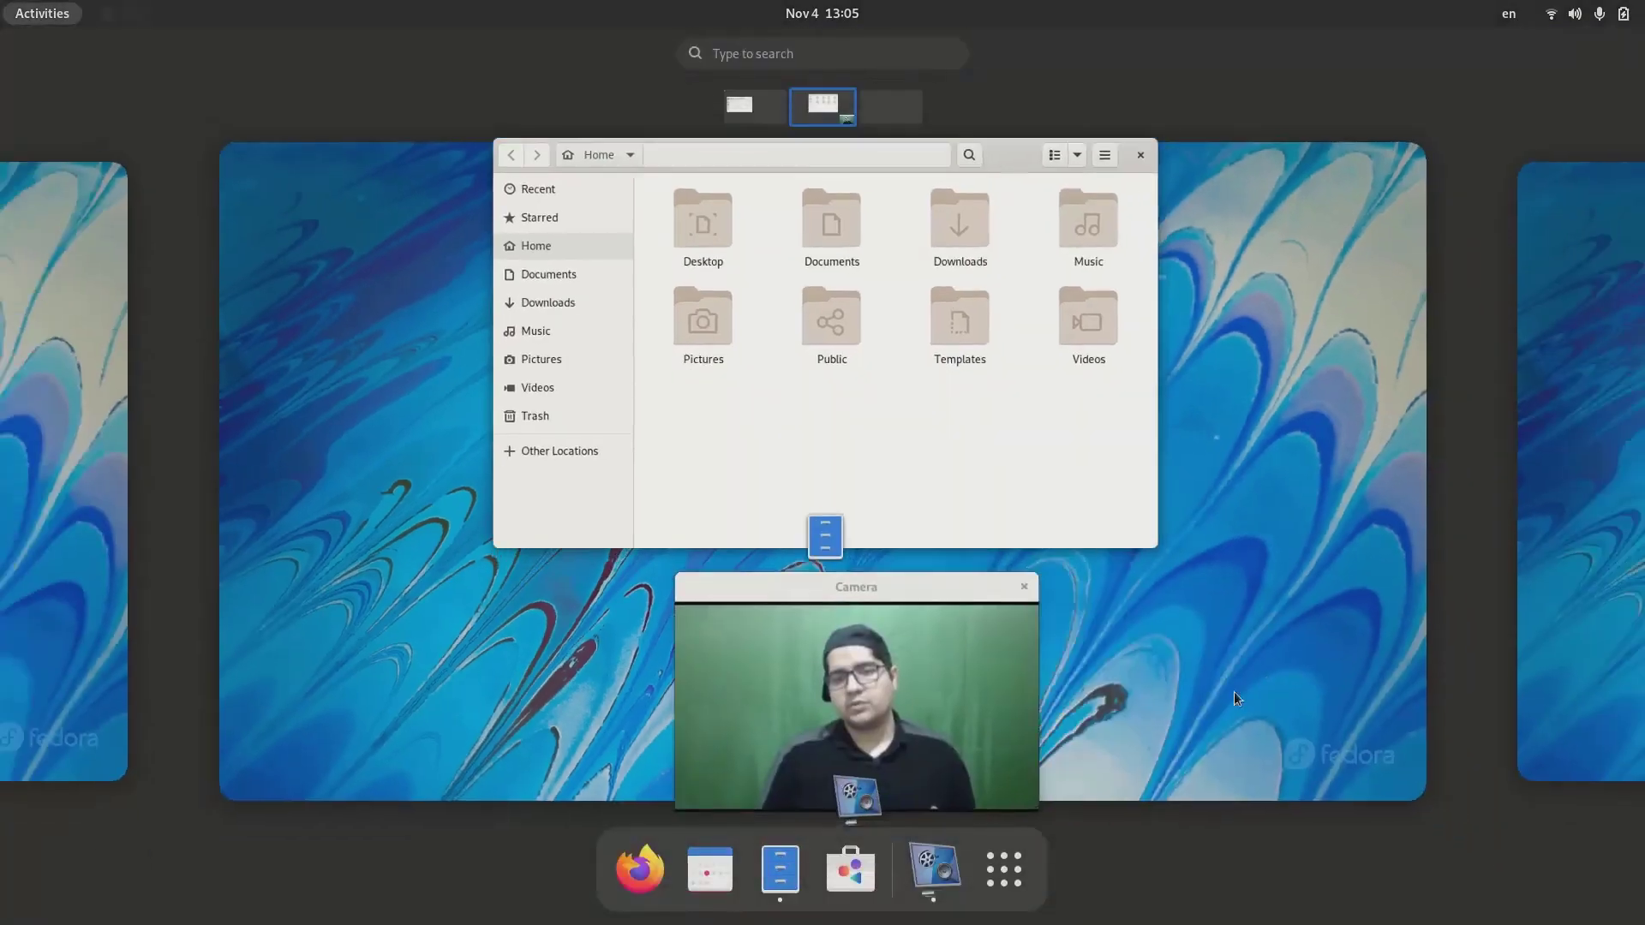
pyautogui.click(1004, 870)
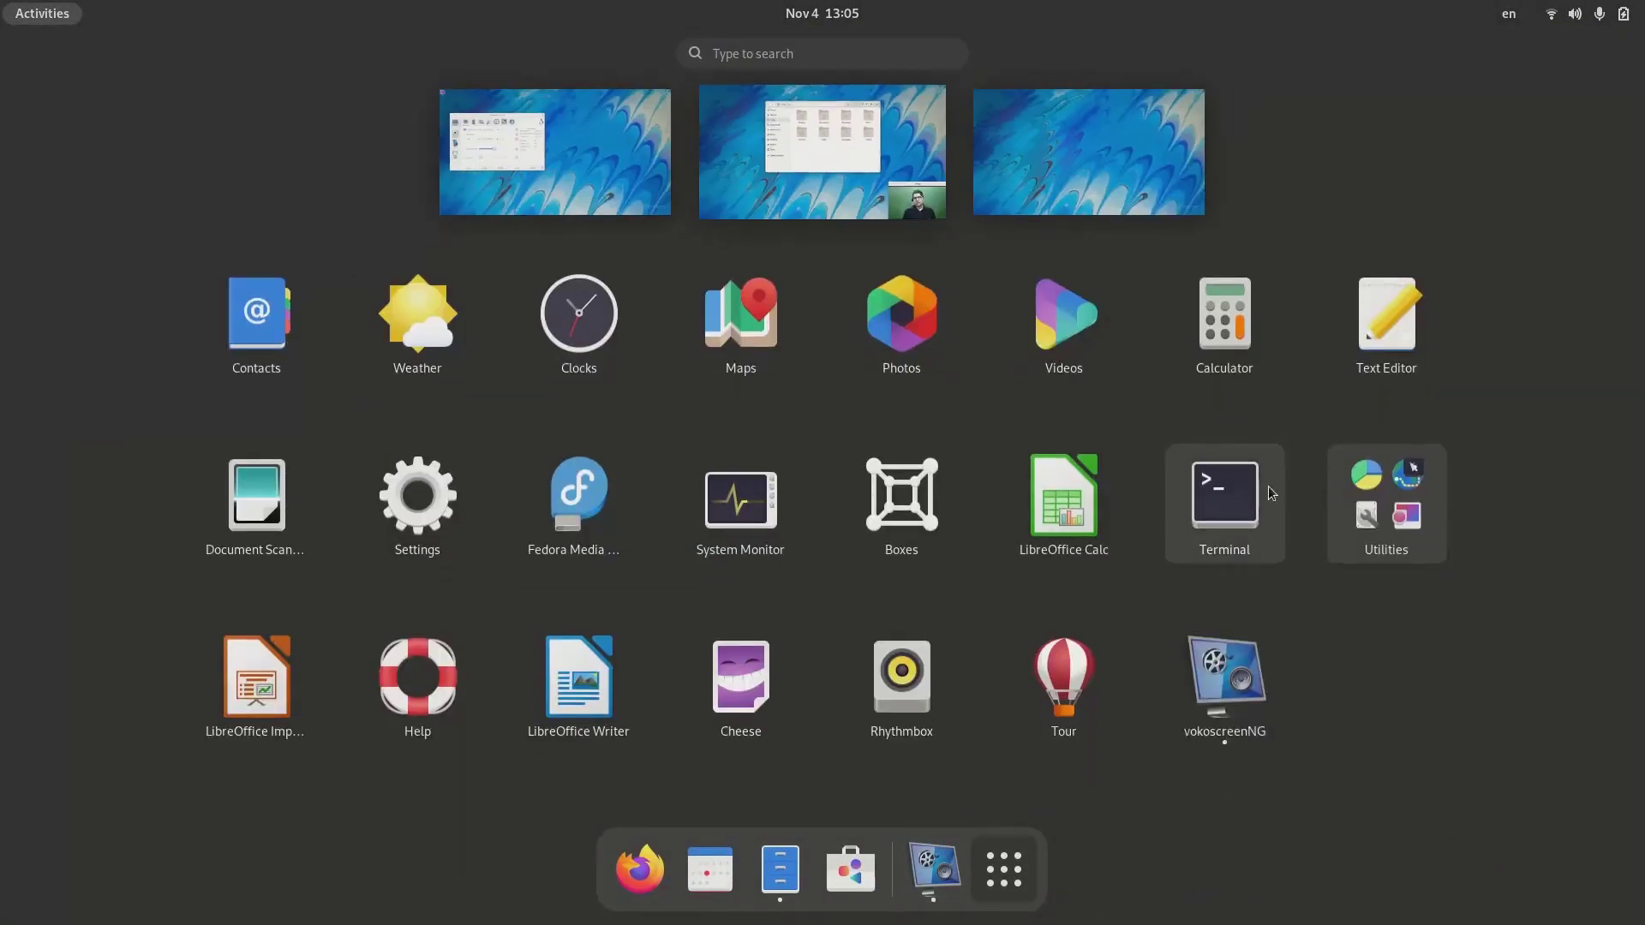
pyautogui.click(1243, 508)
pyautogui.write('apt')
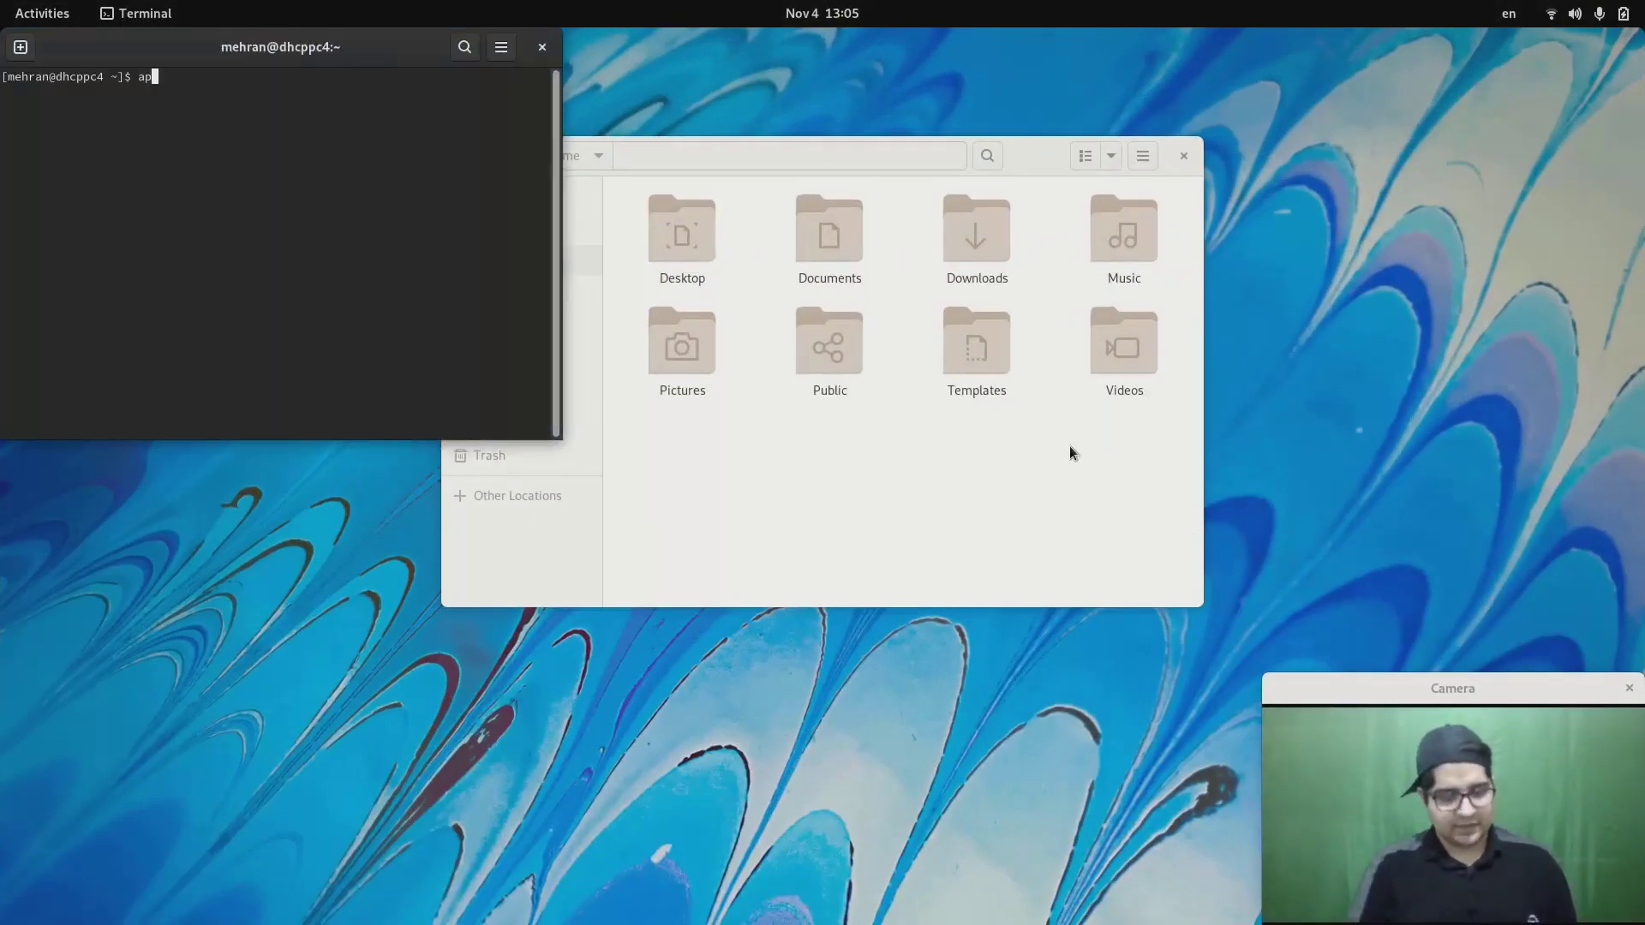
pyautogui.press('Return')
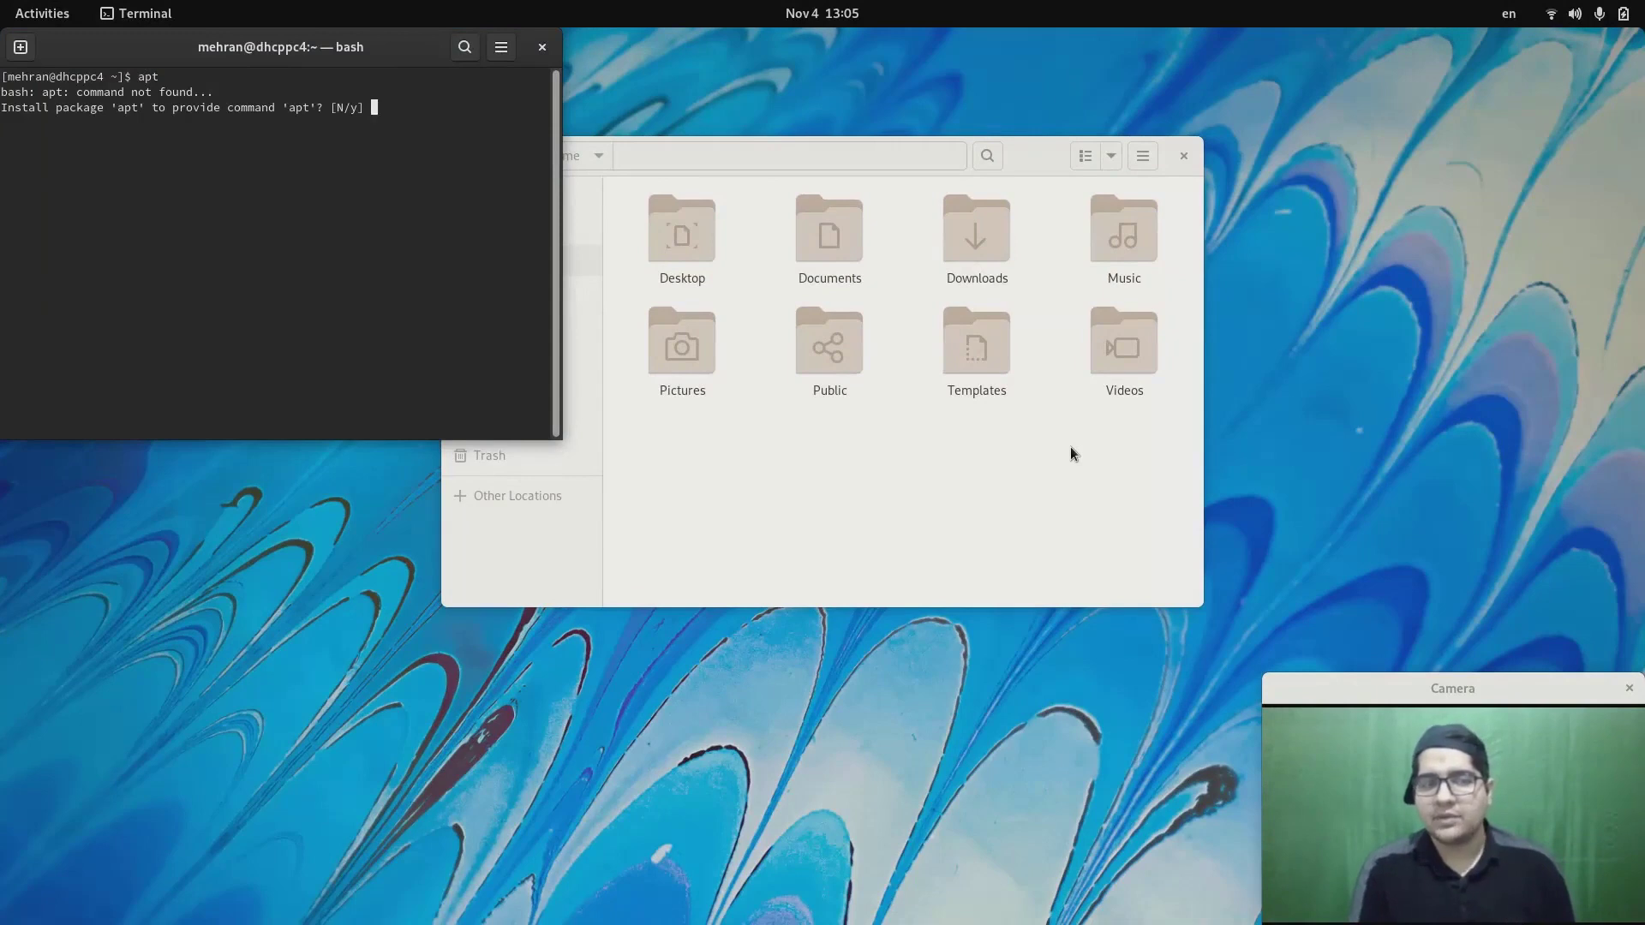
pyautogui.click(543, 49)
pyautogui.click(413, 288)
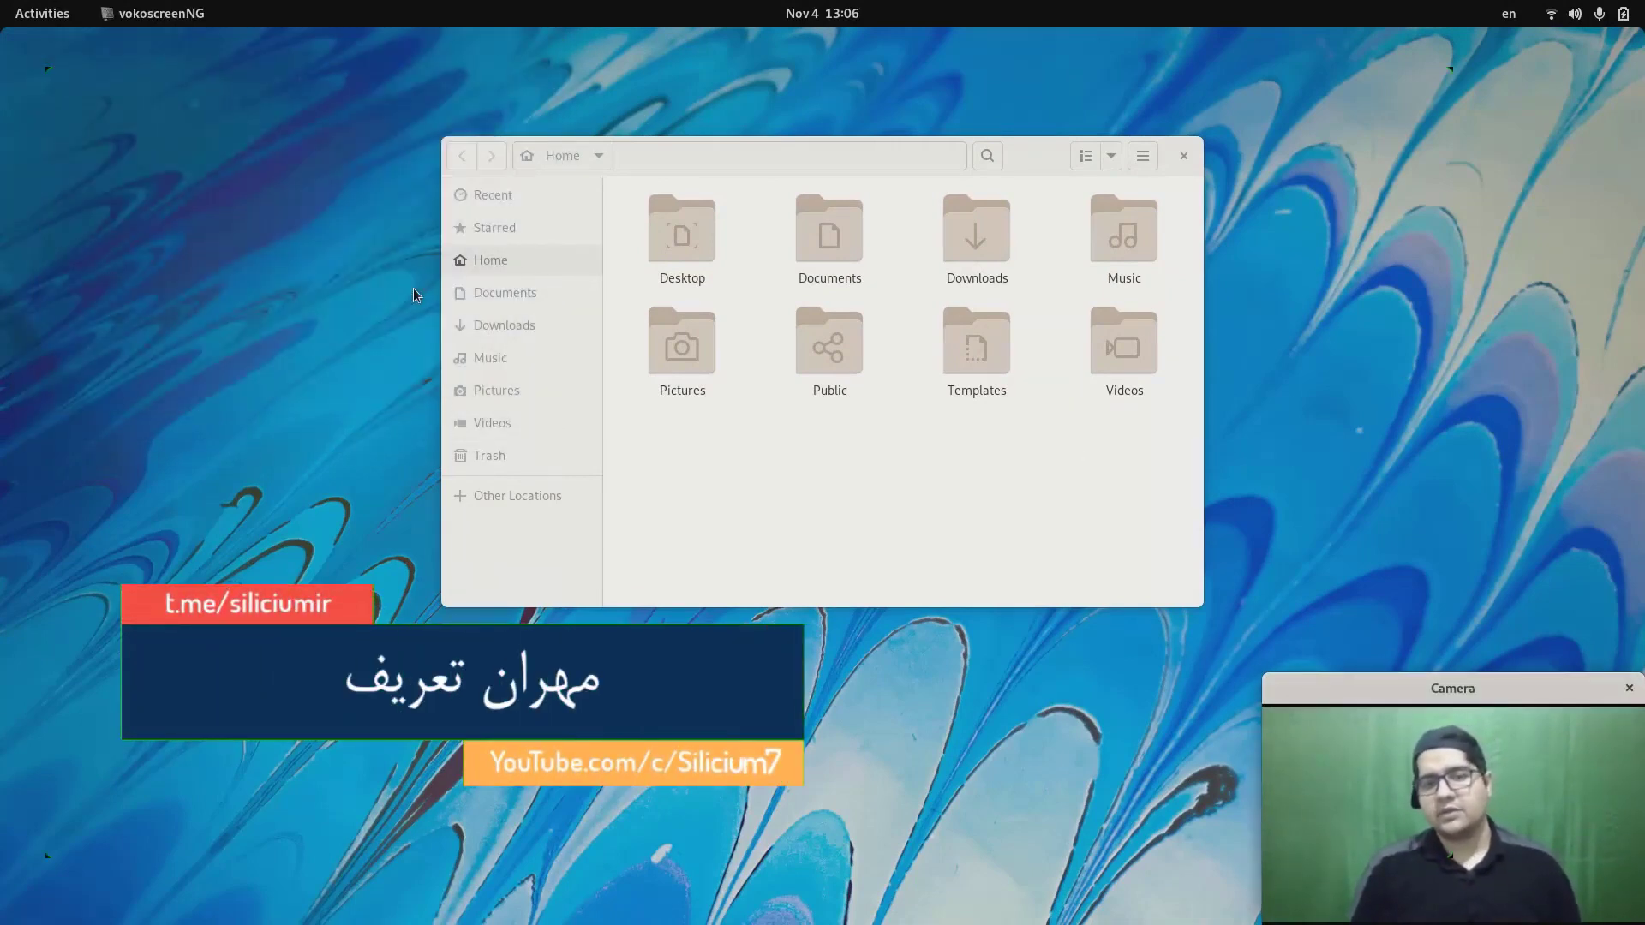